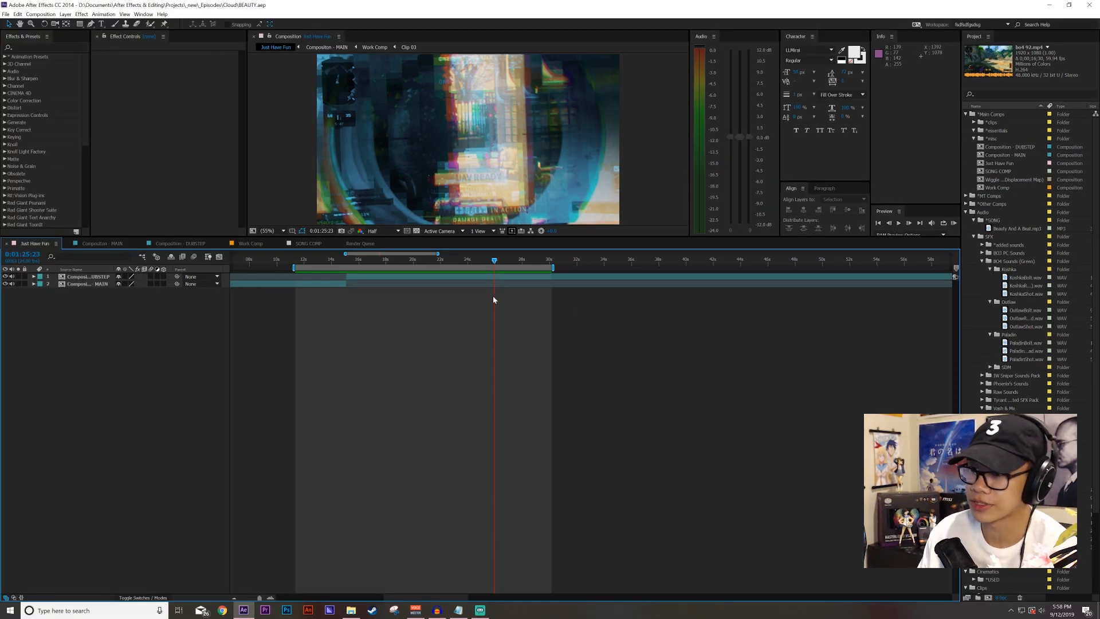
Scrub through the Just Have Fun composition to review the finished gameplay edit.
{"action": "left_click_drag", "start_coordinate": [481, 264], "coordinate": [416, 281]}
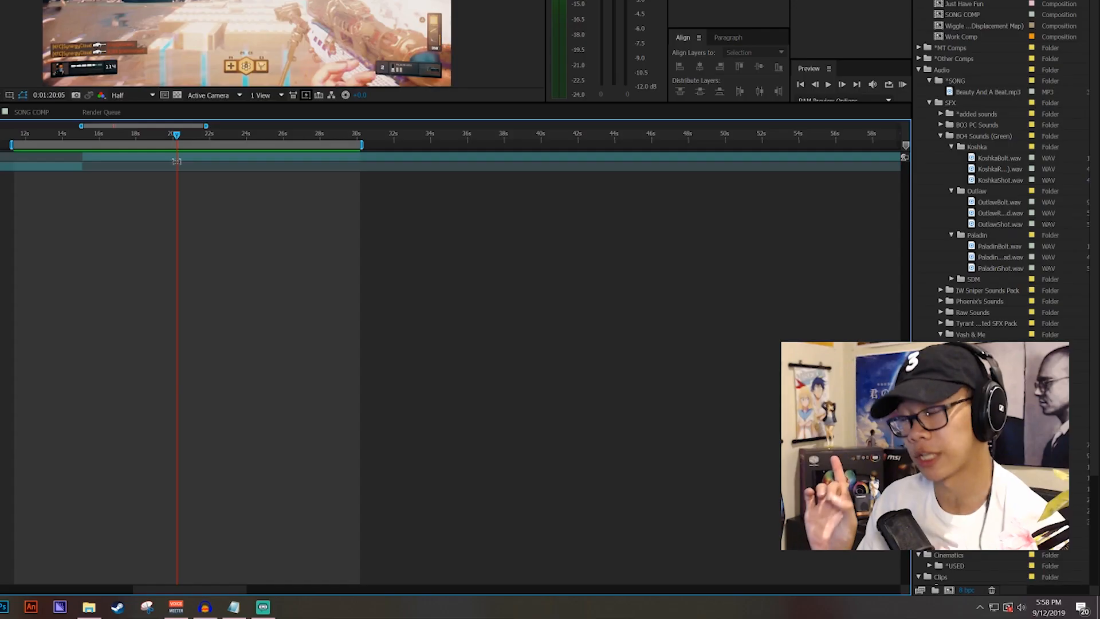
{"action": "left_click_drag", "start_coordinate": [176, 161], "coordinate": [335, 157]}
{"action": "left_click_drag", "start_coordinate": [532, 276], "coordinate": [549, 280]}
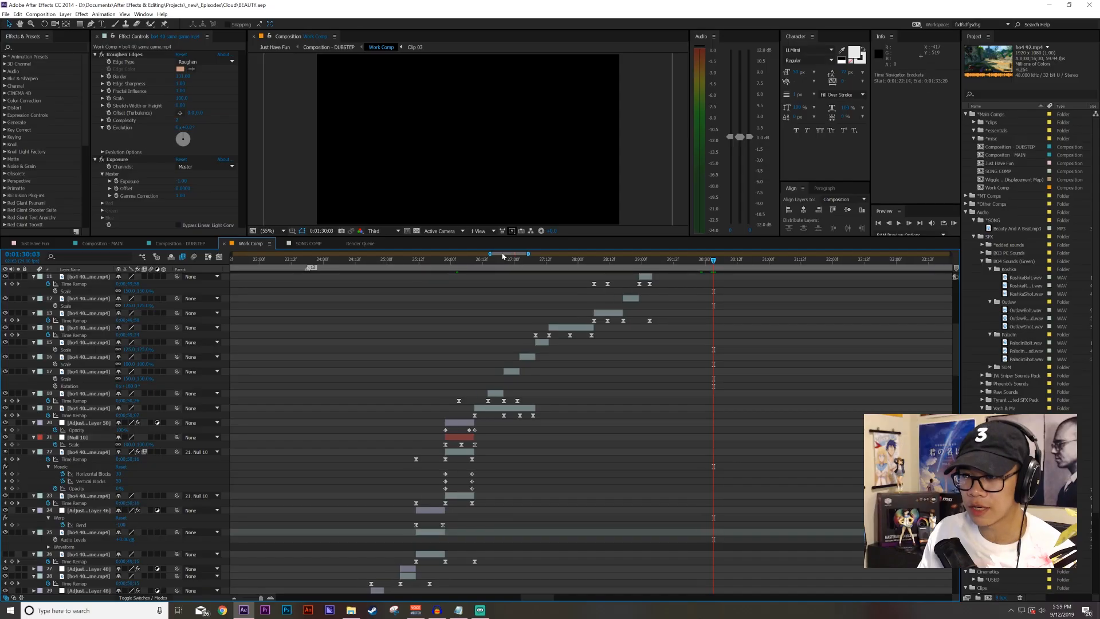
Examine the Work Comp clips and their preview frames from about 0:01:23:10 back to 0:01:17:14.
{"action": "scroll", "coordinate": [429, 264], "scroll_direction": "up", "scroll_amount": 3}
{"action": "left_click", "coordinate": [428, 262]}
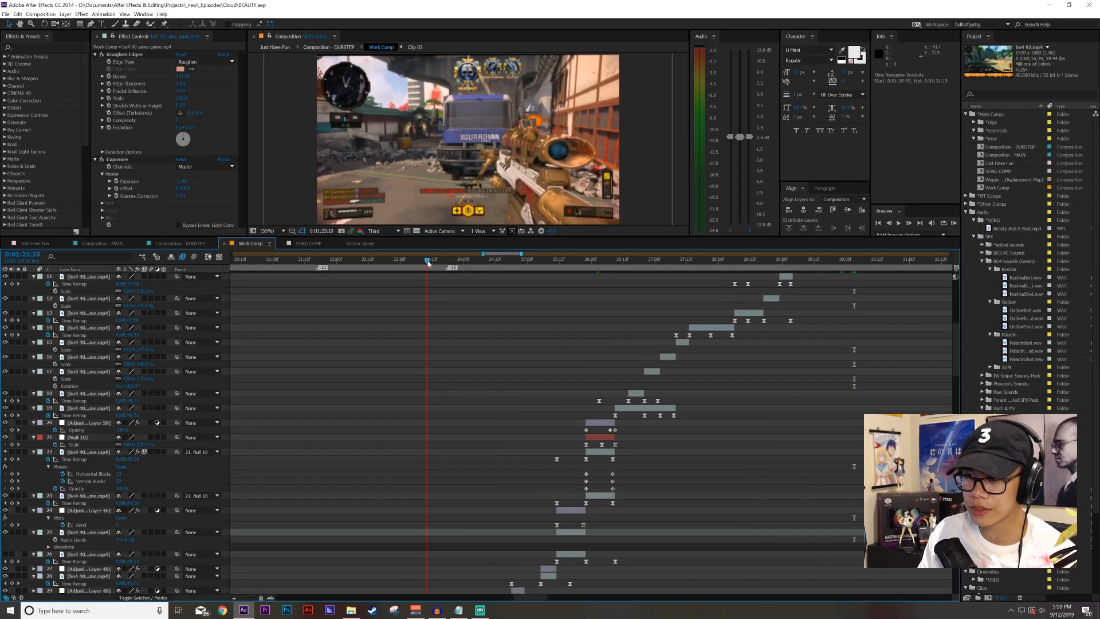
{"action": "scroll", "coordinate": [538, 343], "scroll_direction": "down", "scroll_amount": 5}
{"action": "left_click_drag", "start_coordinate": [503, 256], "coordinate": [495, 257]}
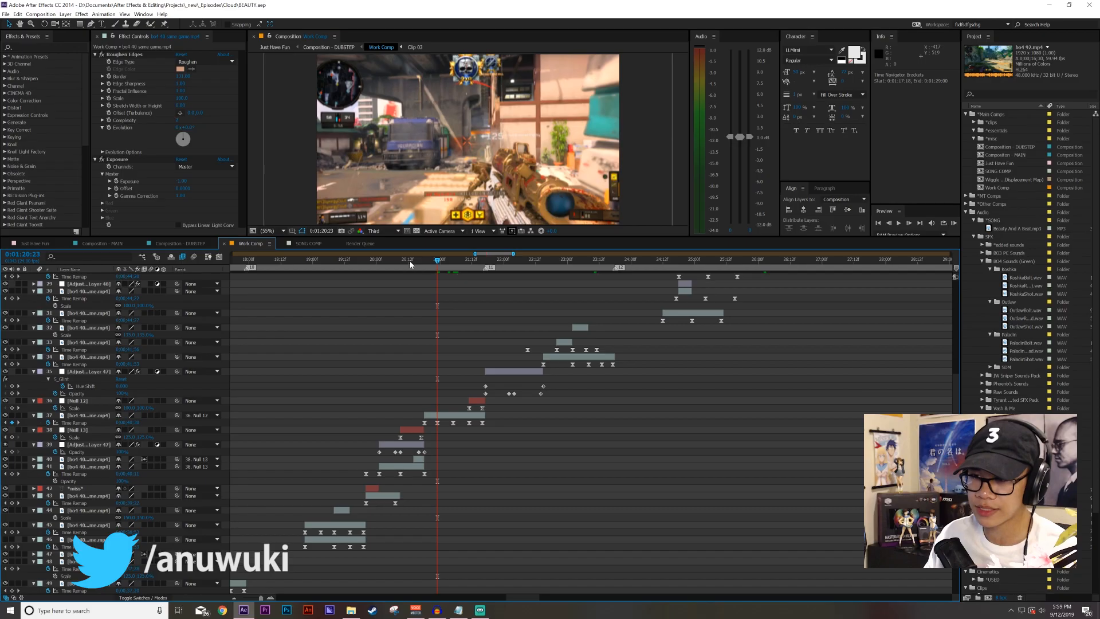
{"action": "left_click_drag", "start_coordinate": [169, 134], "coordinate": [144, 150]}
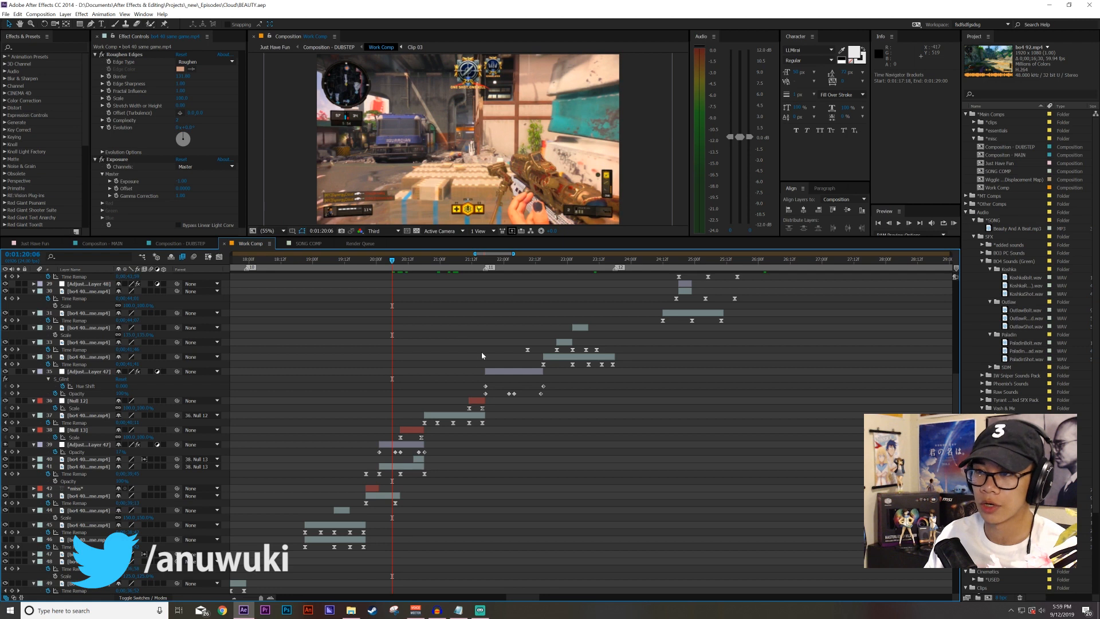
{"action": "scroll", "coordinate": [482, 356], "scroll_direction": "down", "scroll_amount": 4}
{"action": "left_click_drag", "start_coordinate": [503, 255], "coordinate": [525, 294]}
{"action": "left_click", "coordinate": [494, 261]}
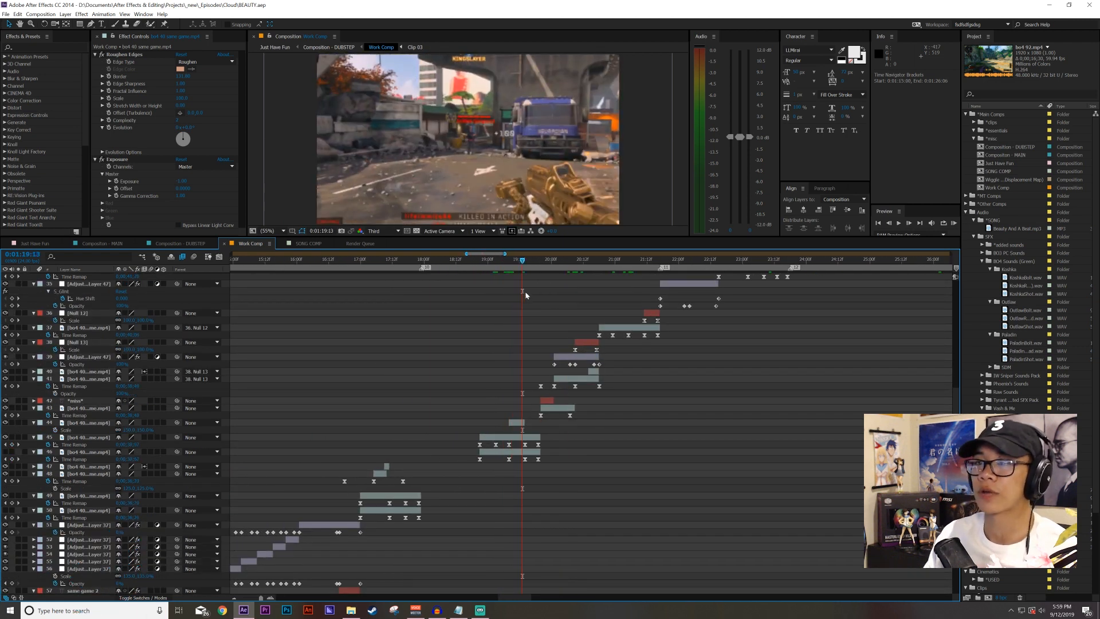
{"action": "scroll", "coordinate": [418, 280], "scroll_direction": "down", "scroll_amount": 2}
{"action": "left_click_drag", "start_coordinate": [379, 260], "coordinate": [413, 392]}
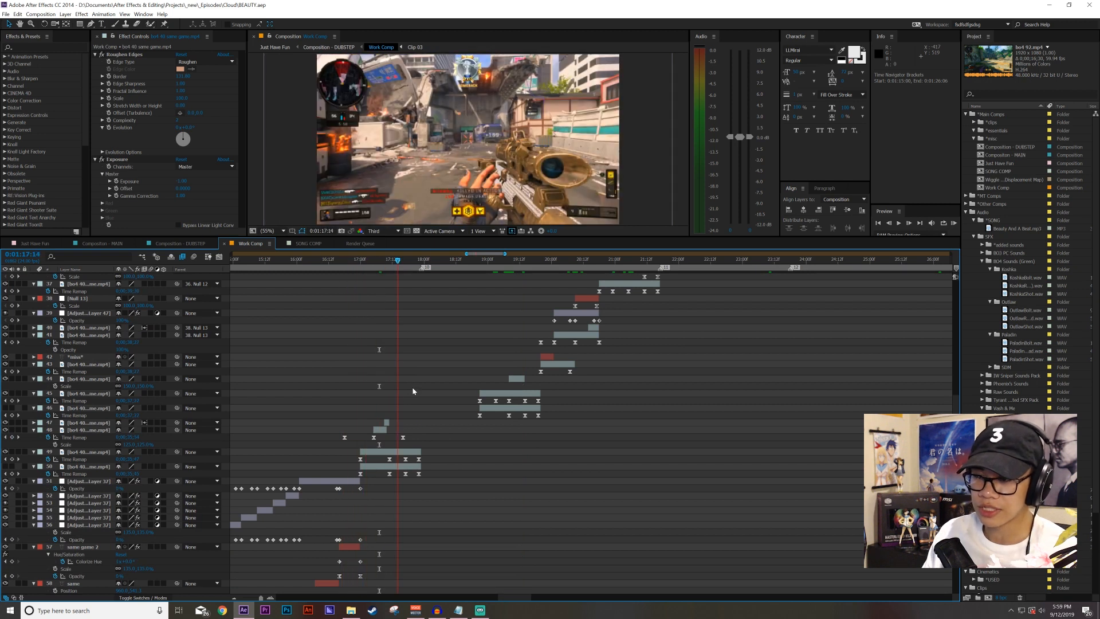
Delete the Time Remap keyframe at 0:01:17:17 on footage layer 49 and display its speed curve in the graph editor.
{"action": "left_click_drag", "start_coordinate": [401, 263], "coordinate": [406, 271]}
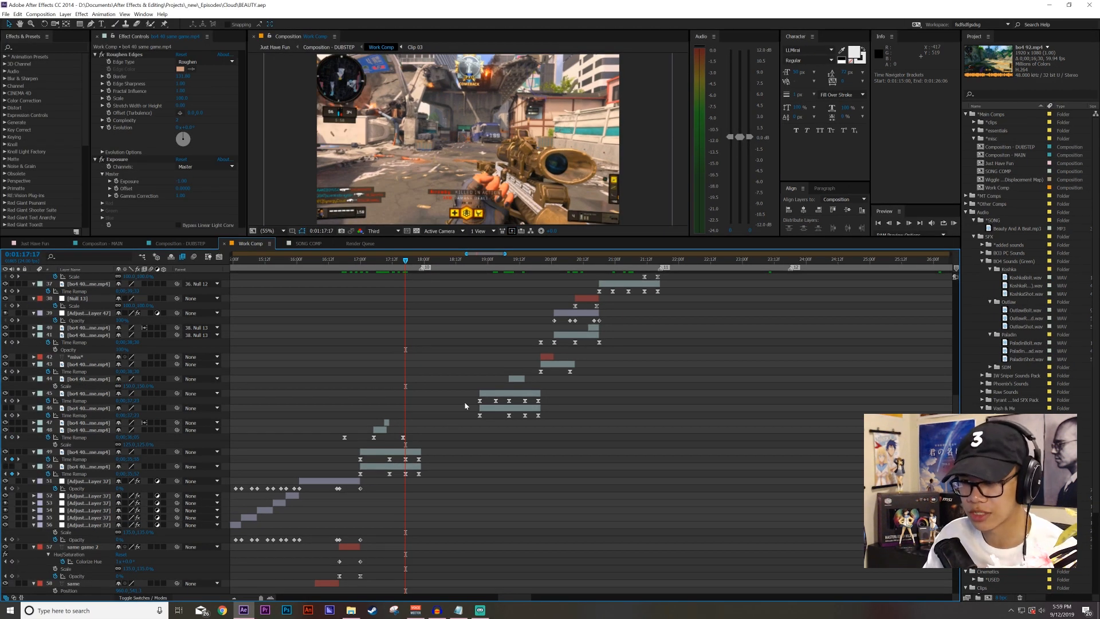
{"action": "key", "text": "="}
{"action": "key", "text": "-"}
{"action": "left_click_drag", "start_coordinate": [491, 254], "coordinate": [470, 244]}
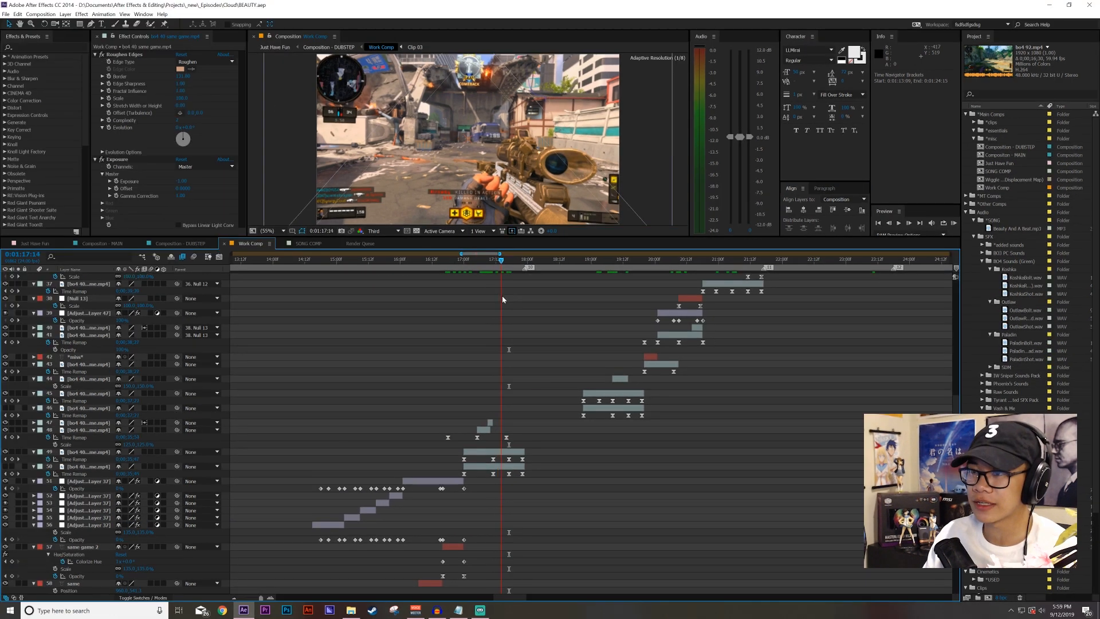
{"action": "left_click", "coordinate": [464, 262]}
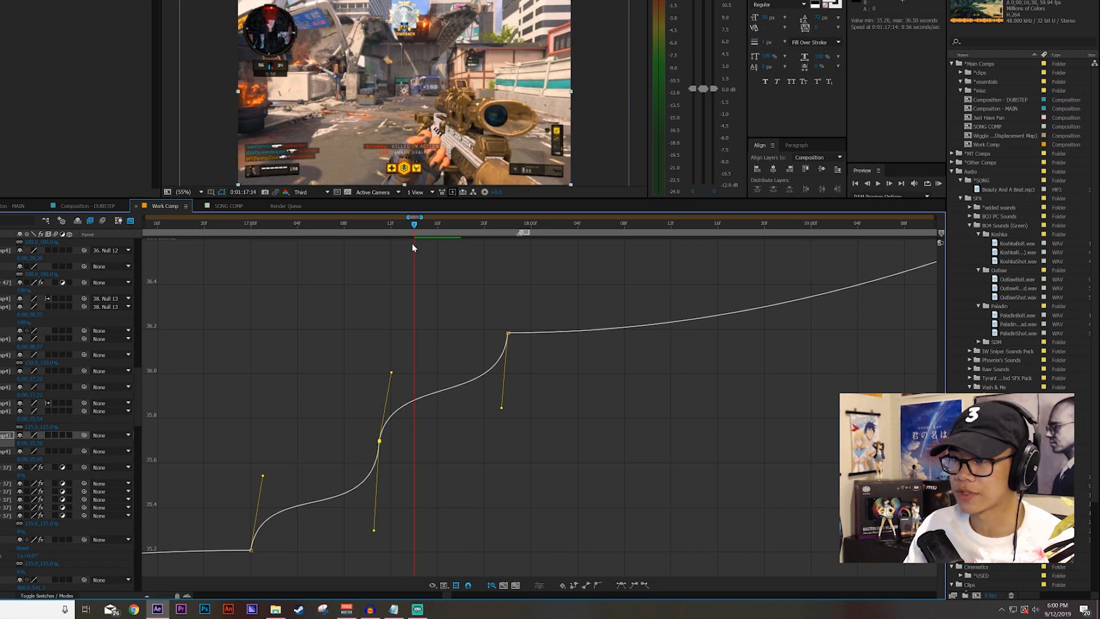
Step through the Time Remap curve between 0:01:17:14 and 0:01:17:17 to check the footage, and return to the layer bar view.
{"action": "key", "text": "Page_Down"}
{"action": "key", "text": "Page_Down"}
{"action": "key", "text": "Page_Down"}
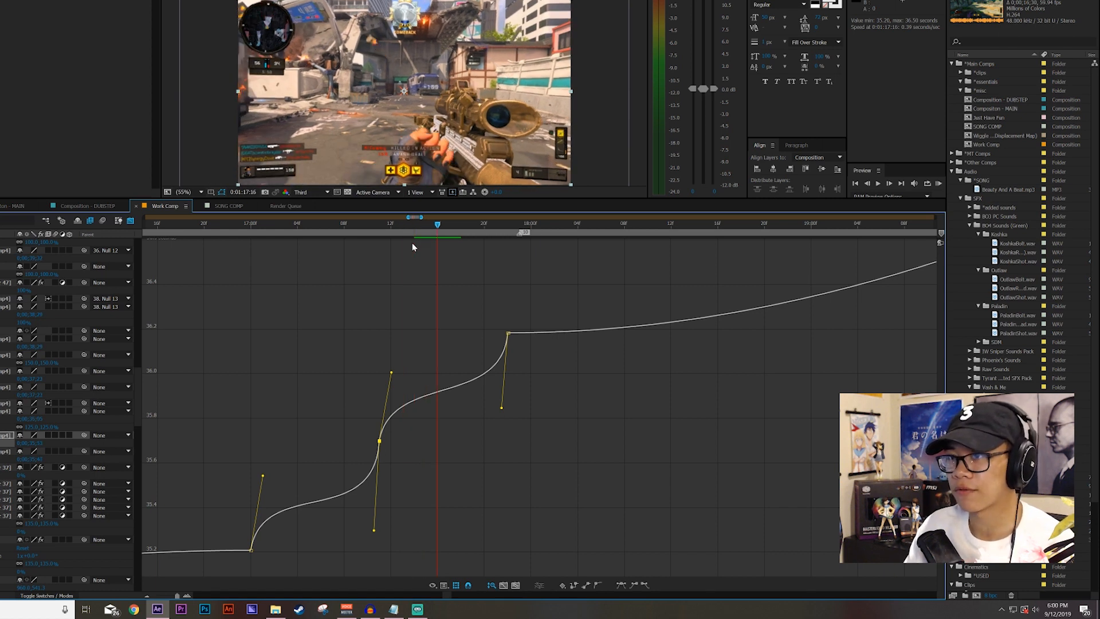
{"action": "left_click_drag", "start_coordinate": [461, 222], "coordinate": [449, 222]}
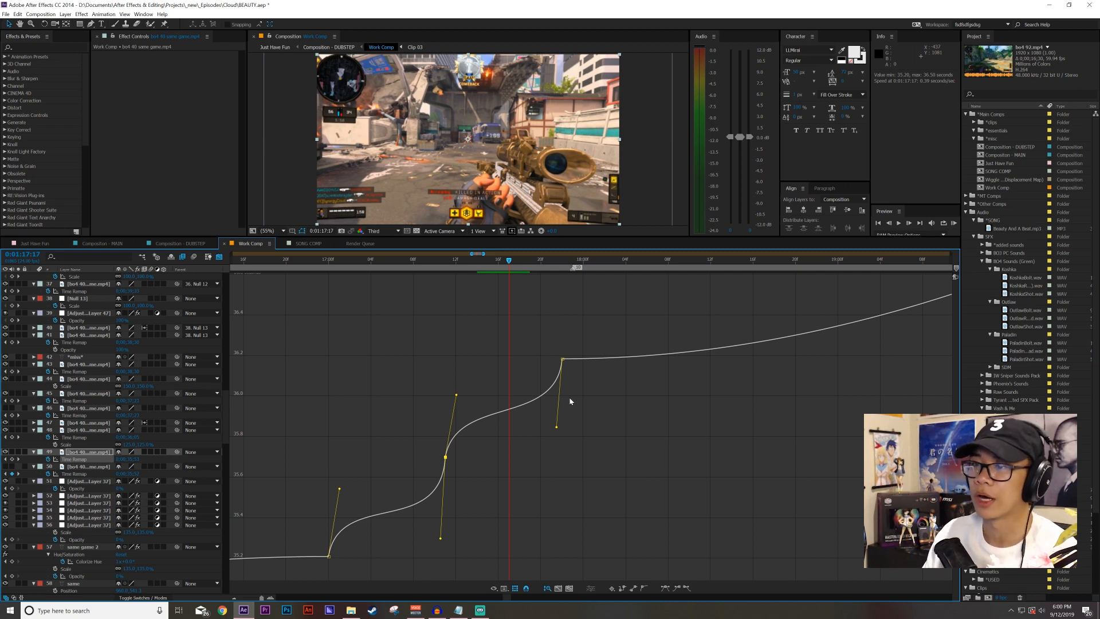
{"action": "key", "text": "Page_Up"}
{"action": "key", "text": "Page_Up"}
{"action": "left_click", "coordinate": [220, 257]}
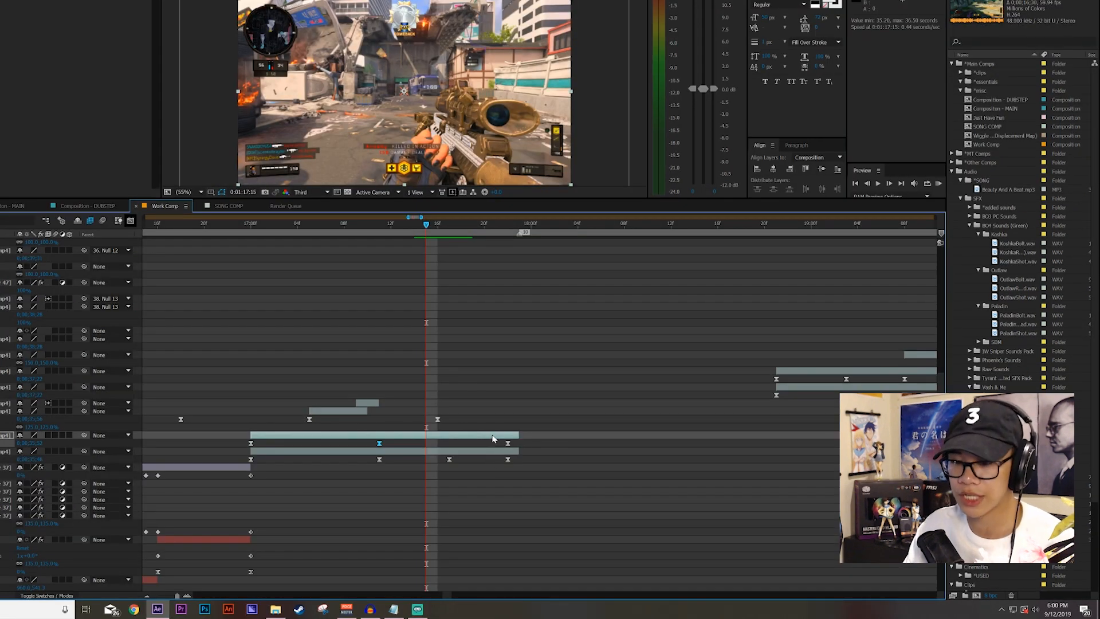
Create a short copy of the selected footage layer spanning 0:01:17:15 to 0:01:17:18, placed above the time-remapped clip.
{"action": "key", "text": "Page_Down"}
{"action": "key", "text": "ctrl+shift+d"}
{"action": "key", "text": "Page_Down"}
{"action": "key", "text": "Page_Down"}
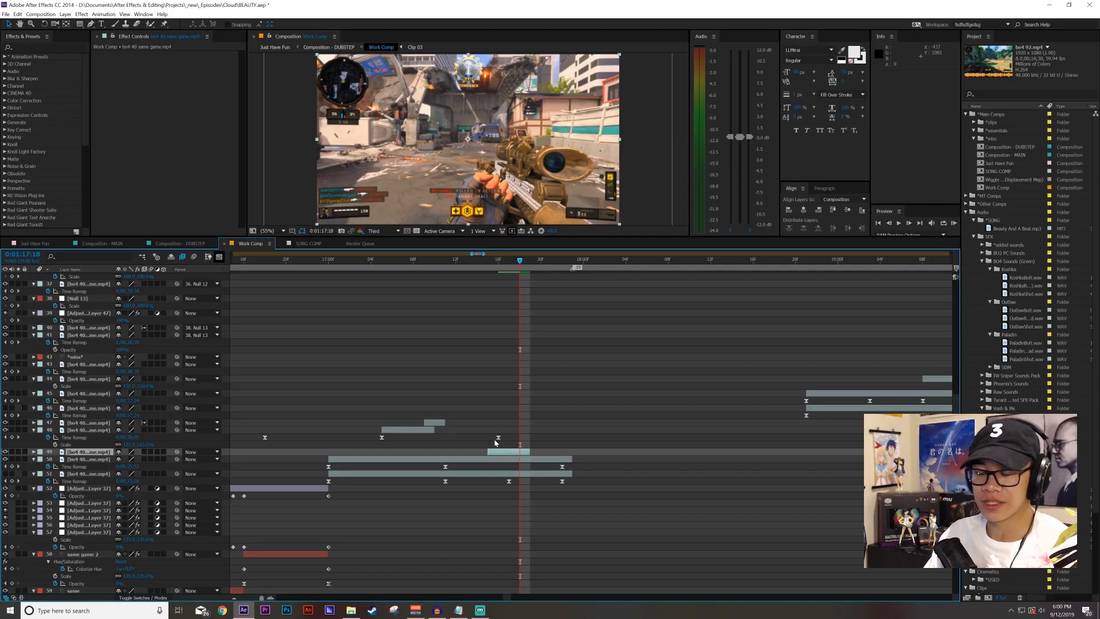
{"action": "key", "text": "i"}
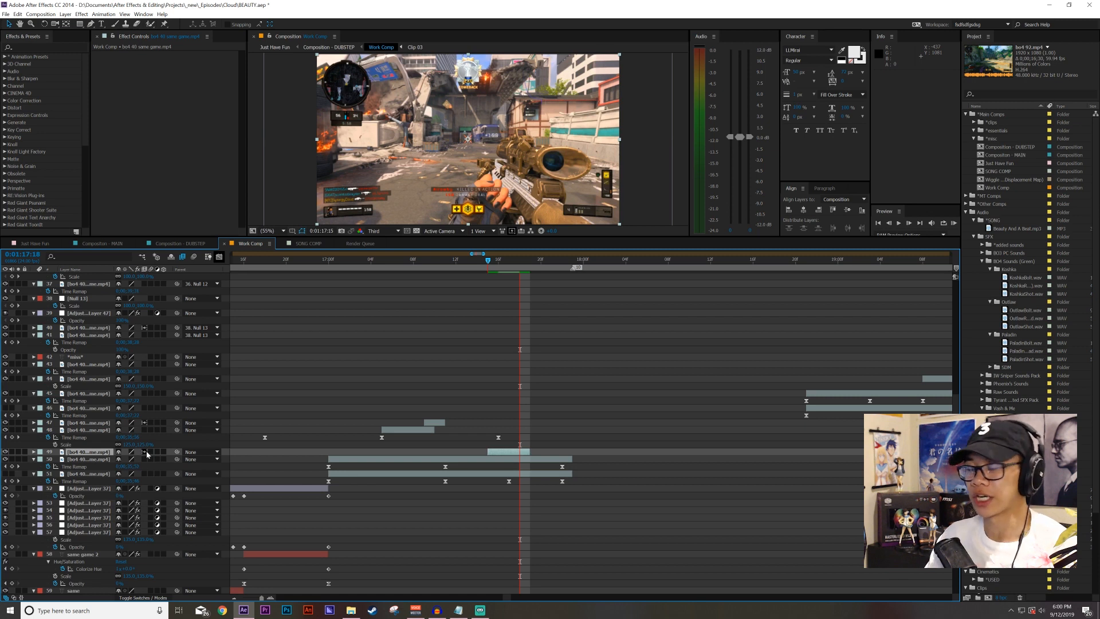
Review the short clip frame by frame between 0:01:17:13 and 0:01:17:18 to check how it cuts in.
{"action": "left_click", "coordinate": [483, 272]}
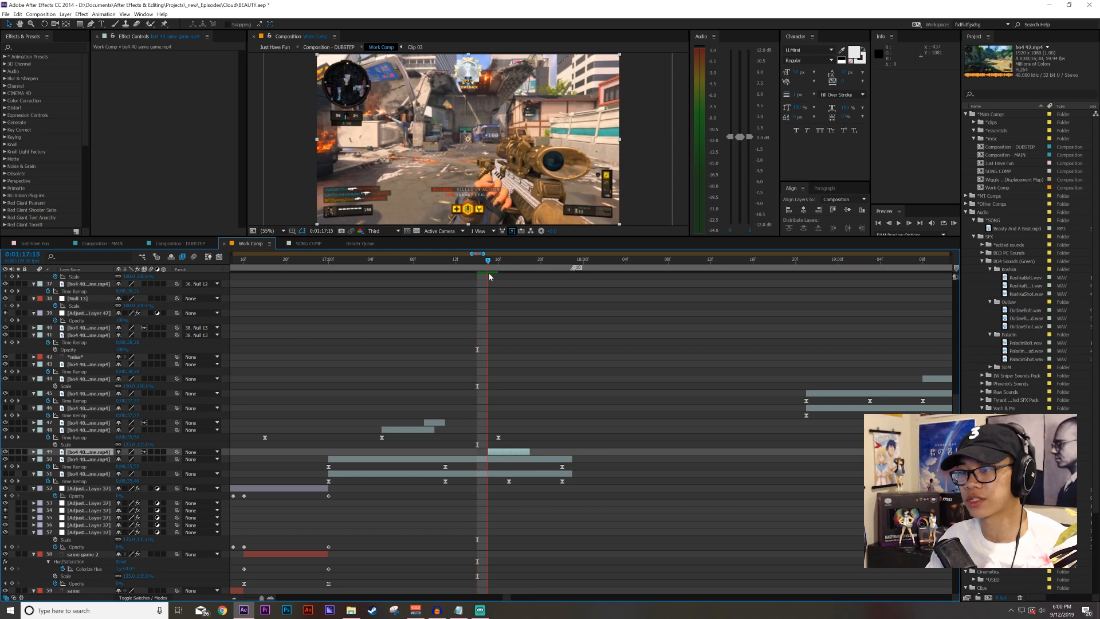
{"action": "left_click", "coordinate": [509, 264]}
{"action": "left_click_drag", "start_coordinate": [509, 261], "coordinate": [481, 274]}
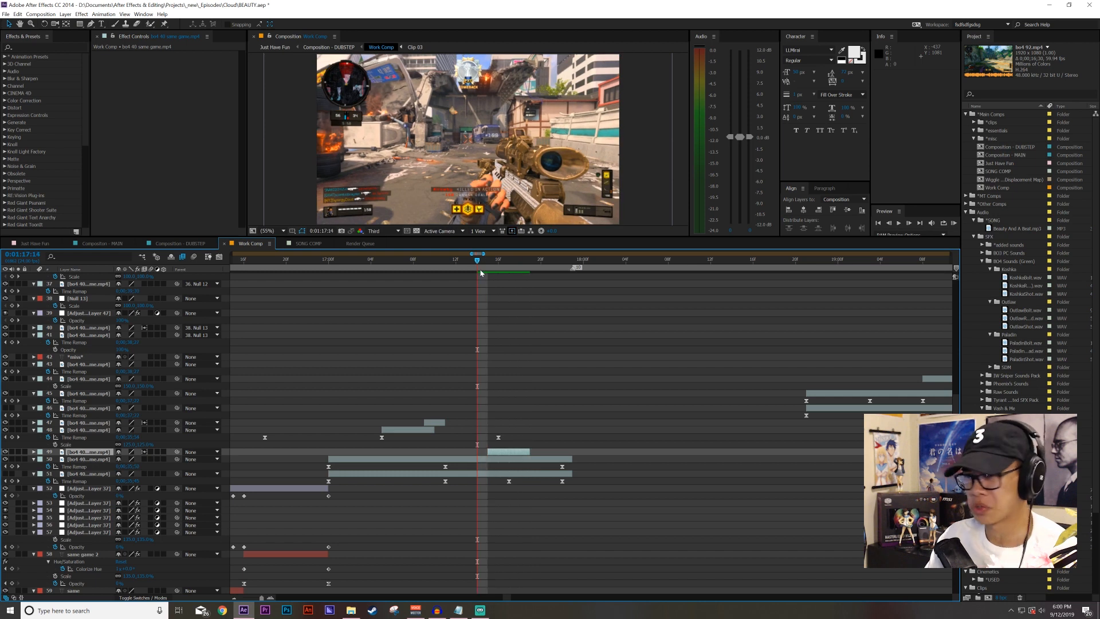
{"action": "left_click", "coordinate": [474, 271]}
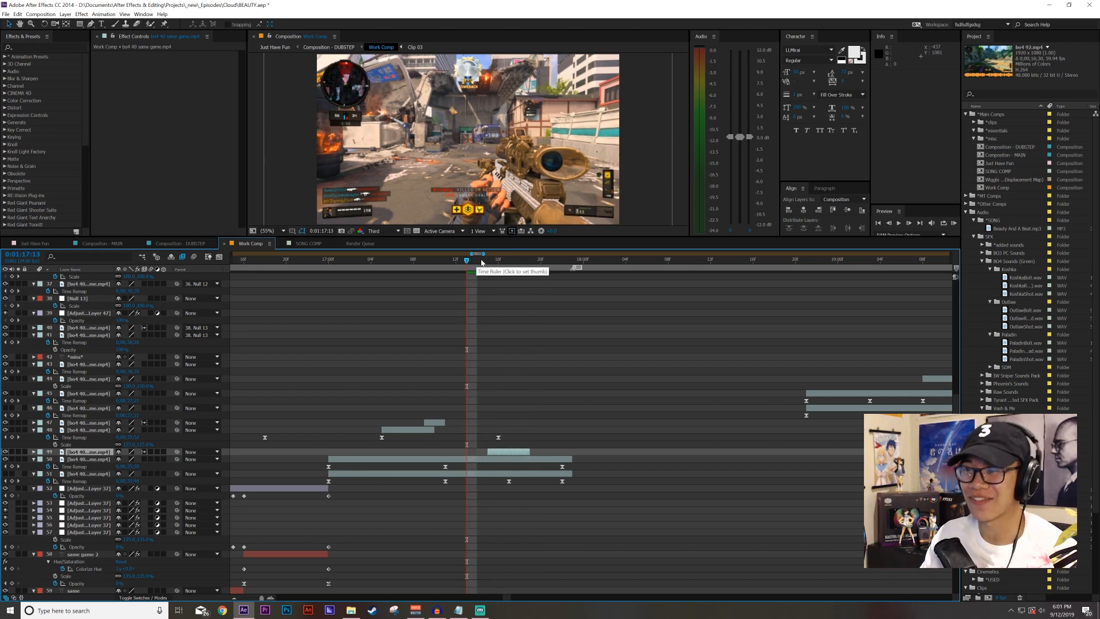
{"action": "key", "text": "Page_Down"}
{"action": "key", "text": "Page_Down"}
{"action": "key", "text": "Page_Up"}
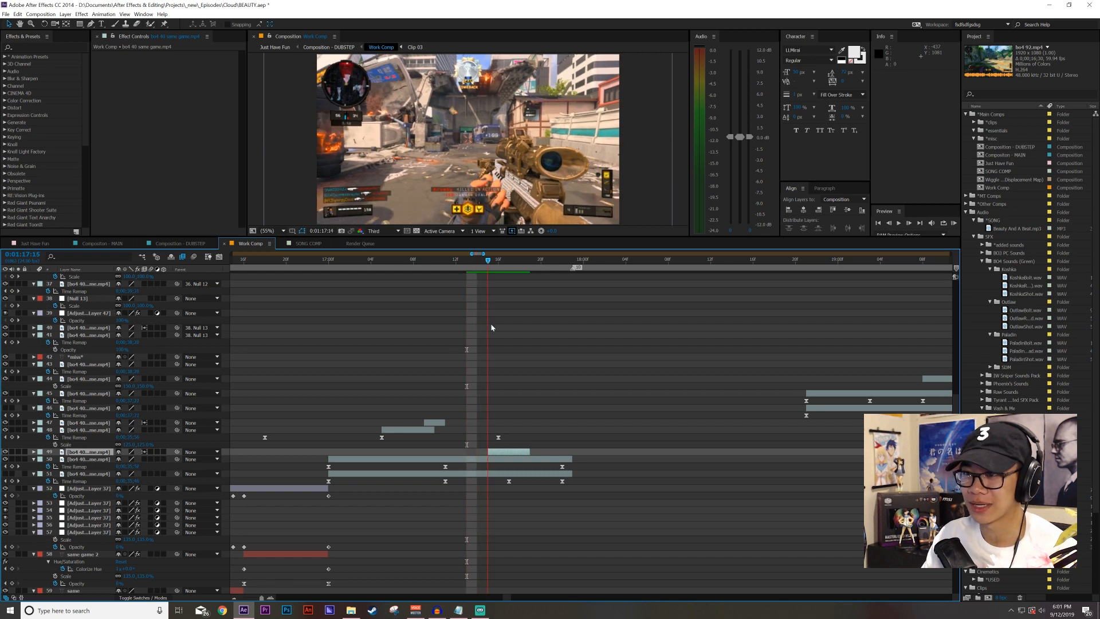
{"action": "key", "text": "Page_Down"}
{"action": "key", "text": "Page_Down"}
{"action": "key", "text": "Page_Up"}
{"action": "key", "text": "Page_Up"}
{"action": "key", "text": "Page_Down"}
{"action": "key", "text": "Page_Down"}
{"action": "key", "text": "Page_Down"}
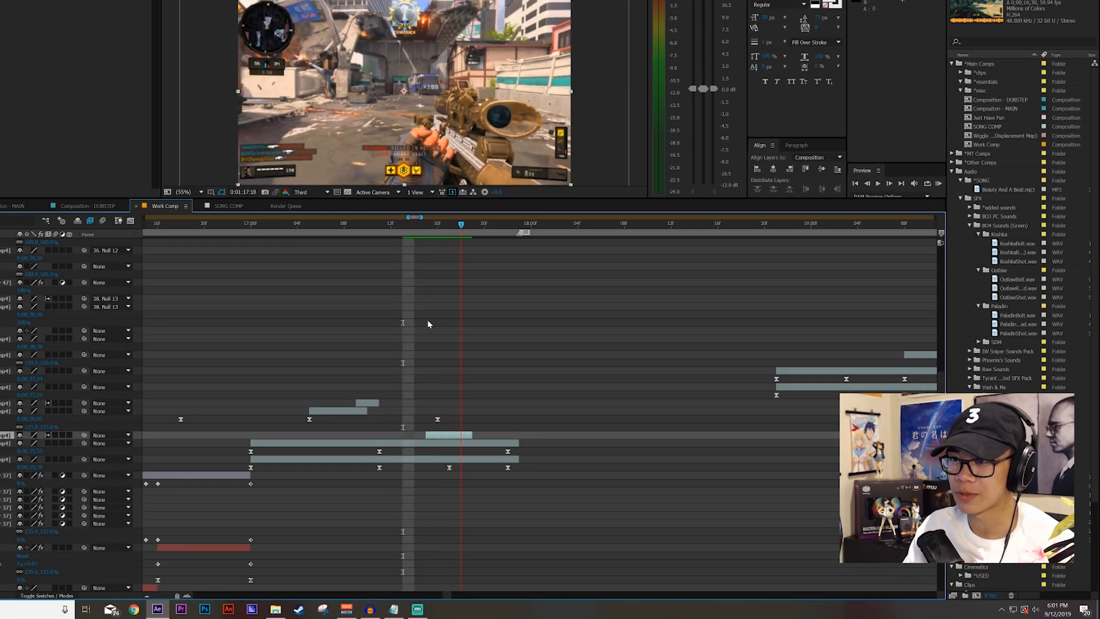
Extend the end of the short footage clip by one frame to 0:01:17:19.
{"action": "key", "text": "Page_Down"}
{"action": "key", "text": "Page_Down"}
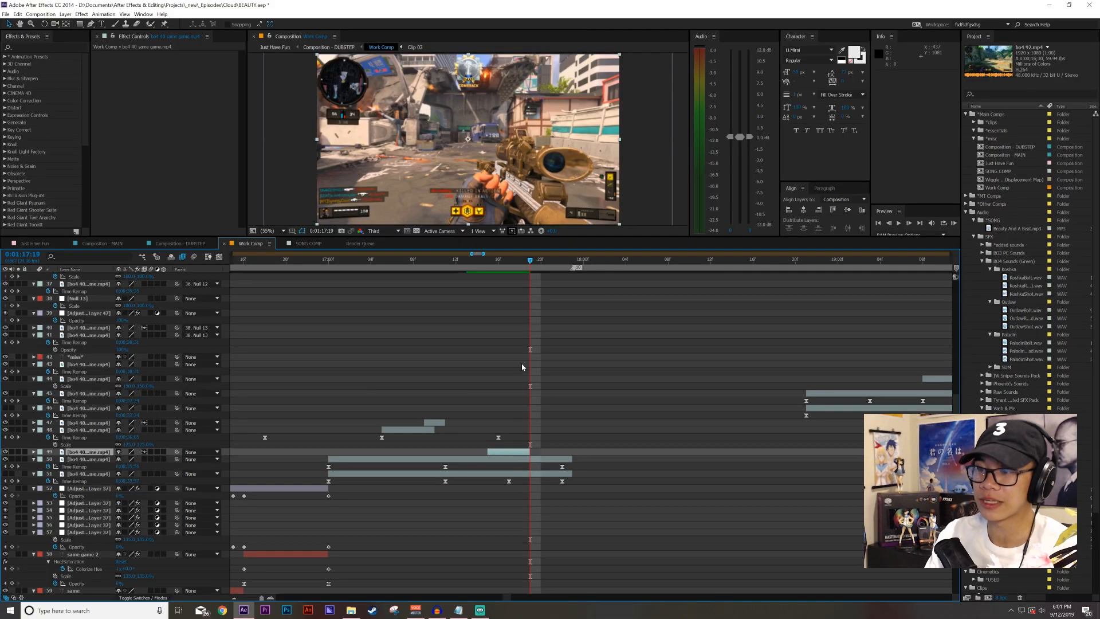
{"action": "key", "text": "Page_Down"}
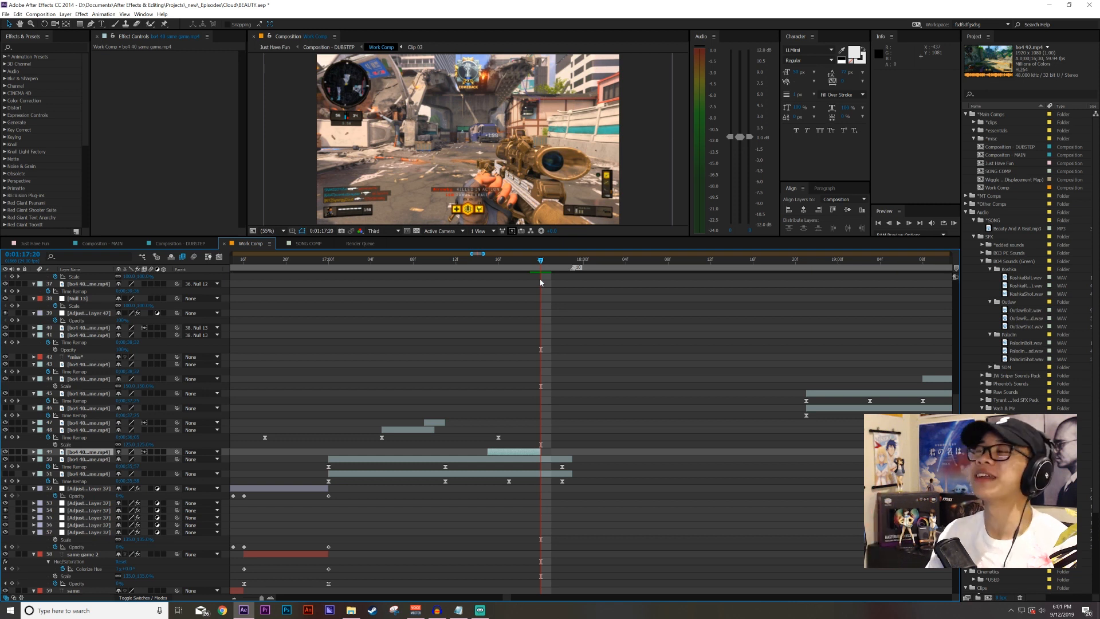
Scrub past the short clip to 0:01:17:23, return to the keyframe at 0:01:17:17 and inspect the underlying footage layers.
{"action": "left_click_drag", "start_coordinate": [522, 264], "coordinate": [574, 327]}
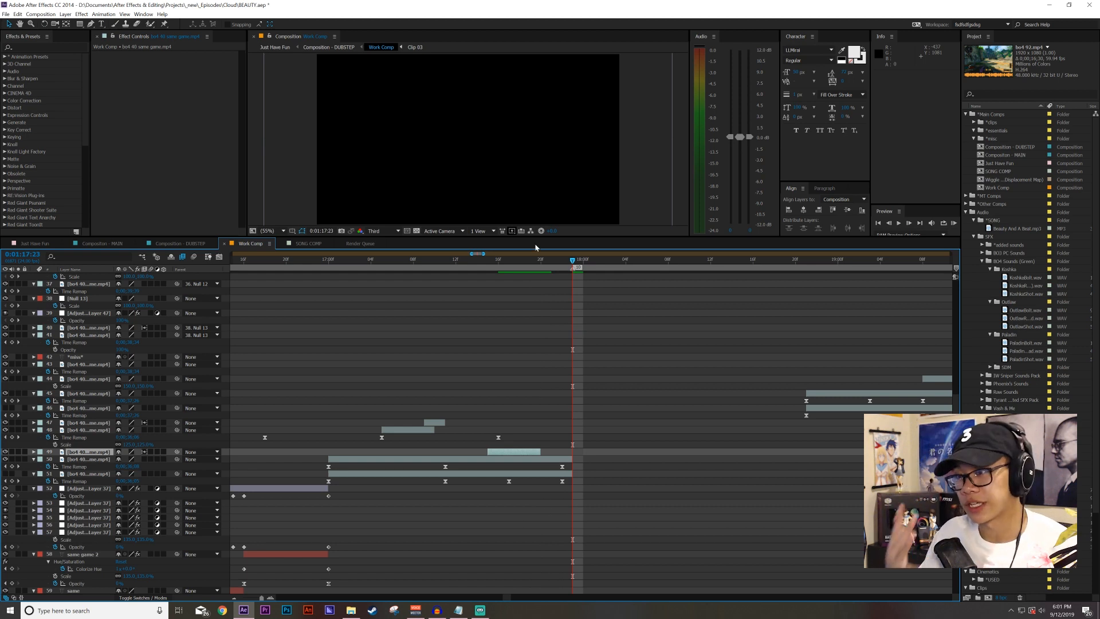
{"action": "key", "text": "minus"}
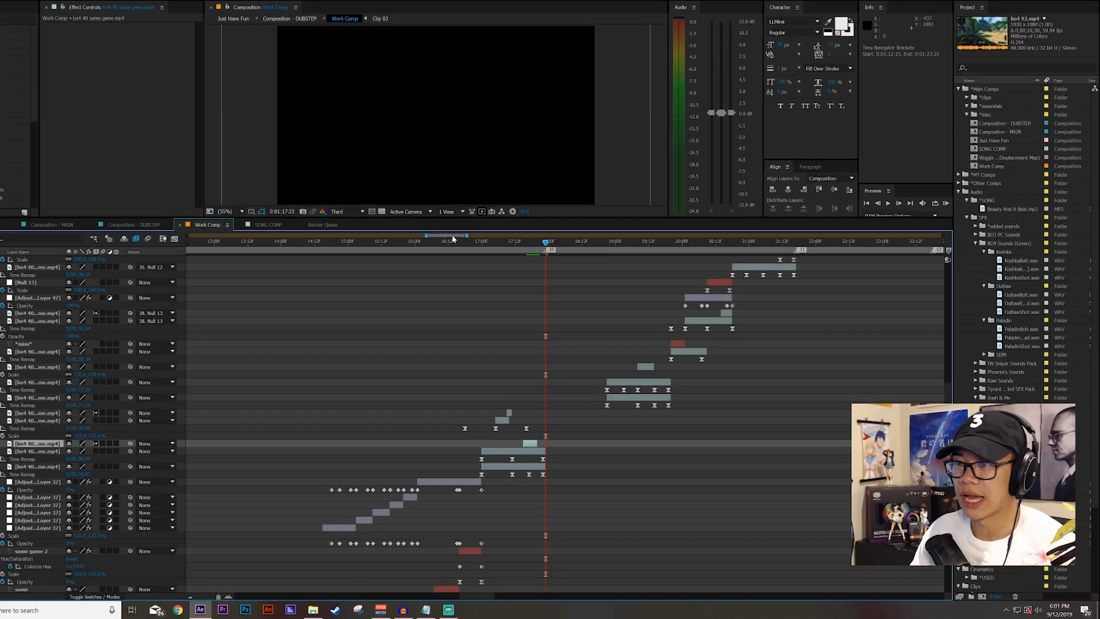
{"action": "left_click_drag", "start_coordinate": [484, 254], "coordinate": [355, 292]}
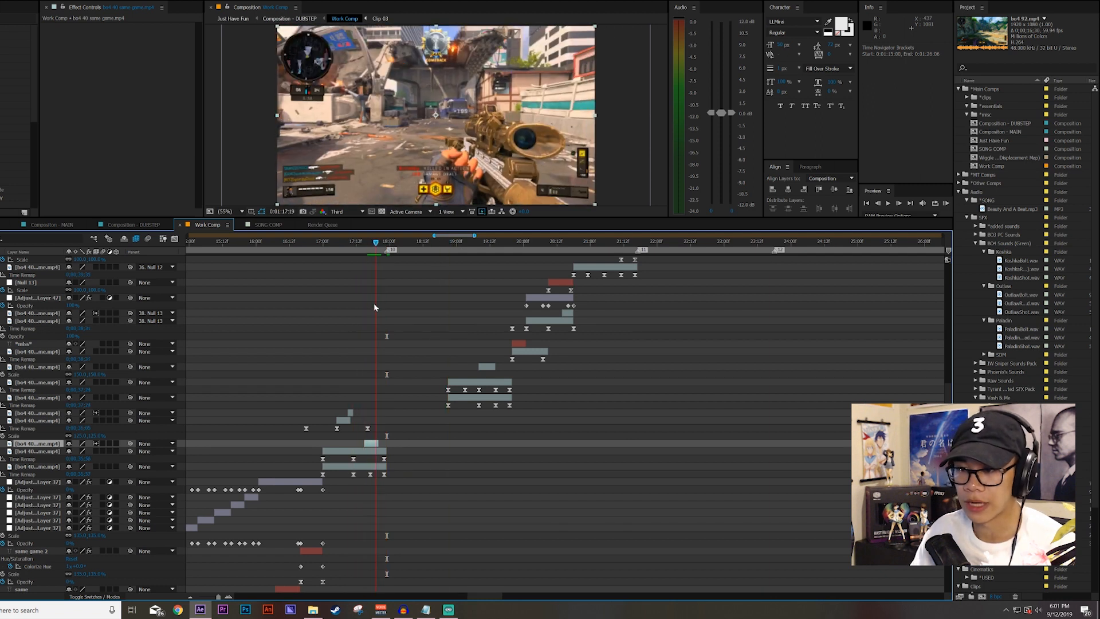
{"action": "key", "text": "j"}
{"action": "left_click", "coordinate": [377, 467]}
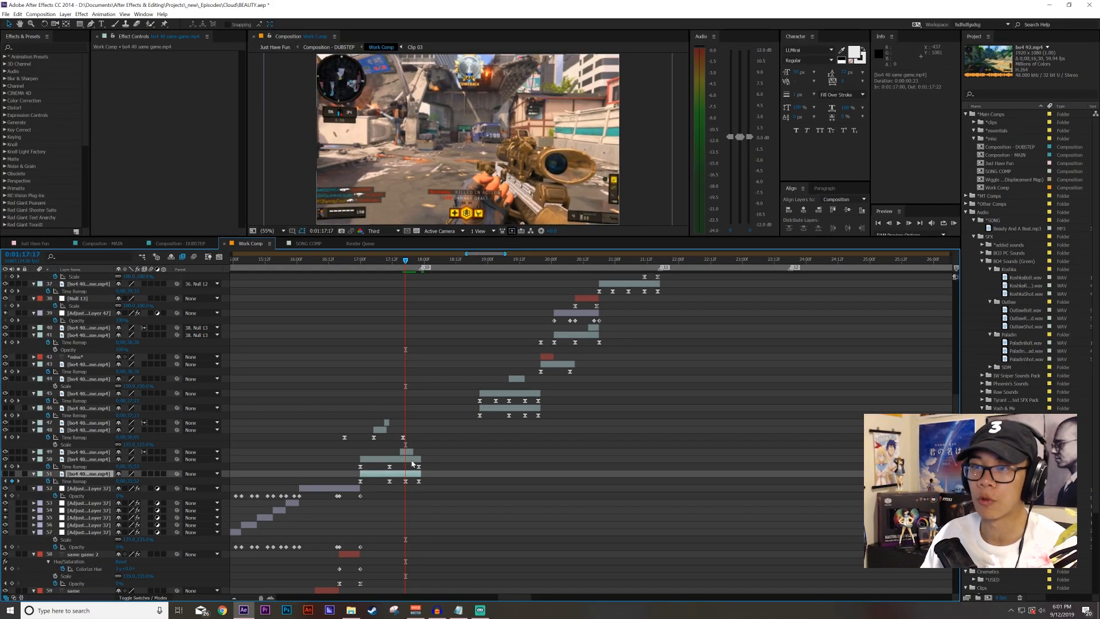
{"action": "left_click", "coordinate": [412, 461]}
Delete the Pan/Crop layer's effect keyframes around 0:01:17:17 and save the project.
{"action": "scroll", "coordinate": [649, 455], "scroll_direction": "up", "scroll_amount": 20}
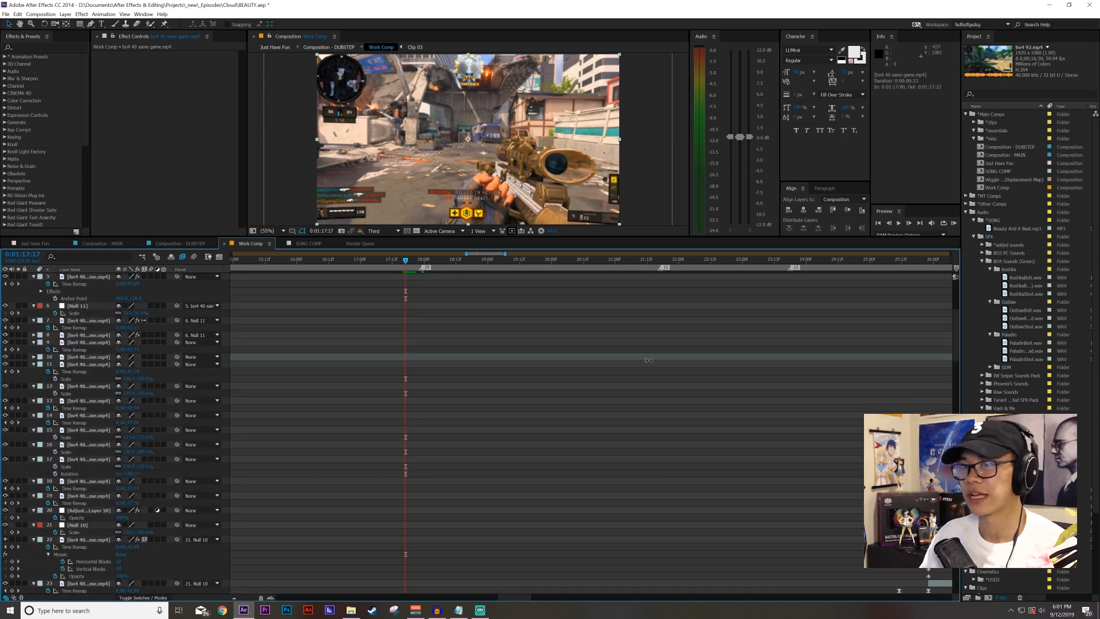
{"action": "scroll", "coordinate": [648, 360], "scroll_direction": "up", "scroll_amount": 5}
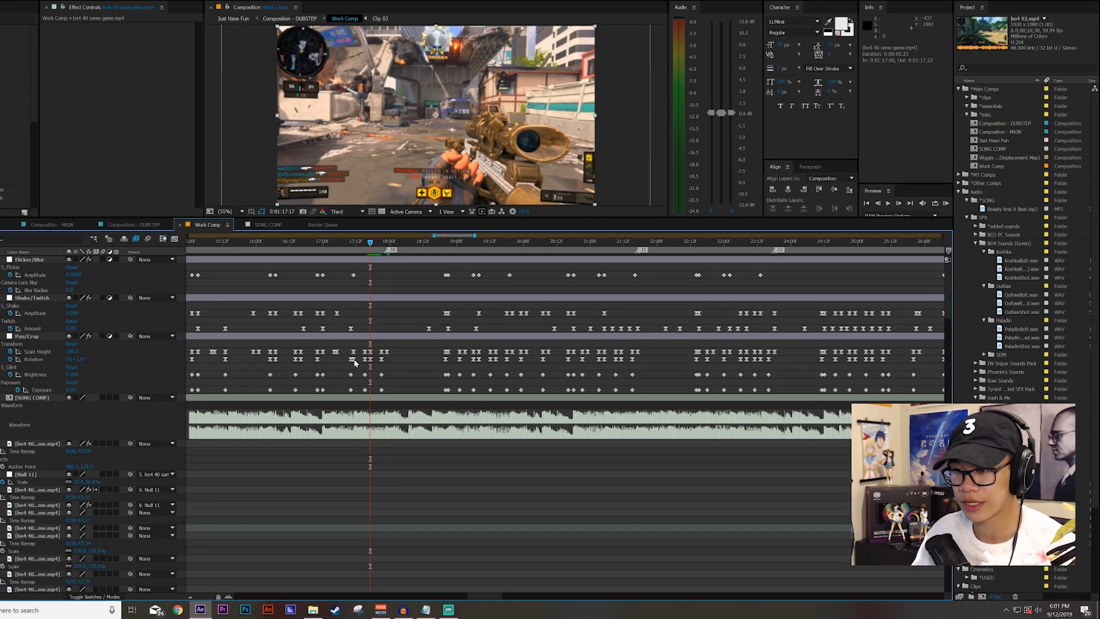
{"action": "left_click_drag", "start_coordinate": [377, 348], "coordinate": [367, 396]}
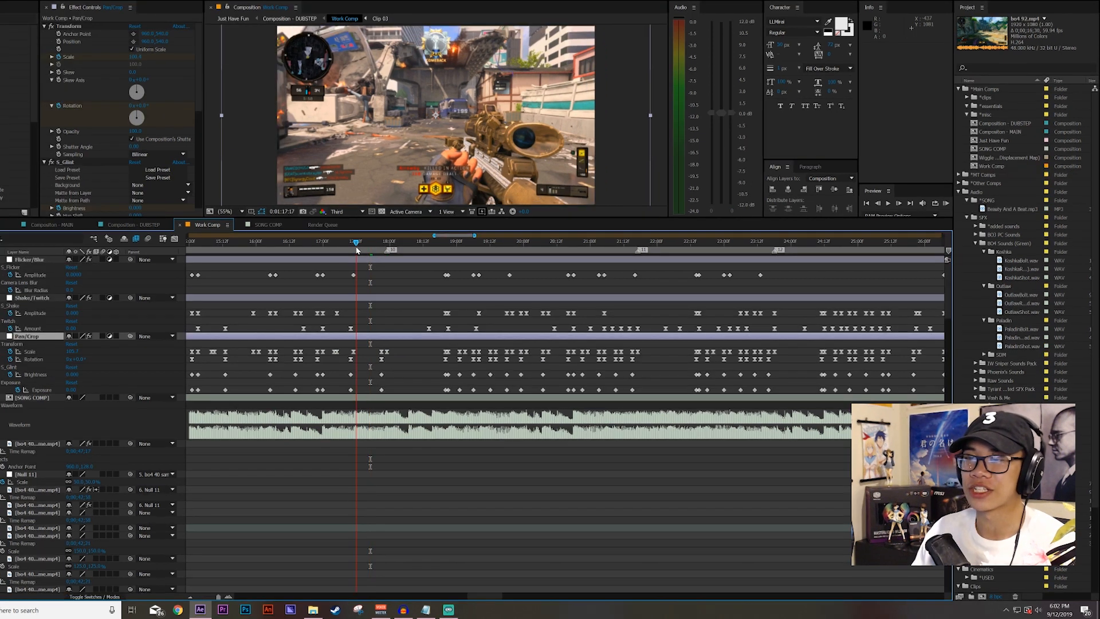
{"action": "key", "text": "j"}
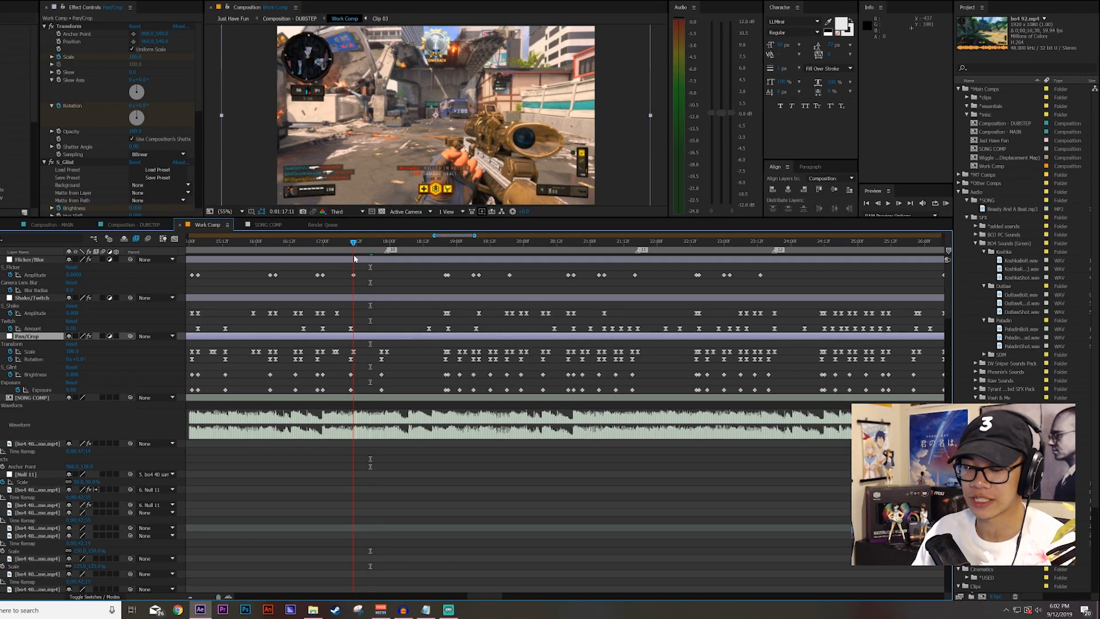
{"action": "key", "text": "ctrl+s"}
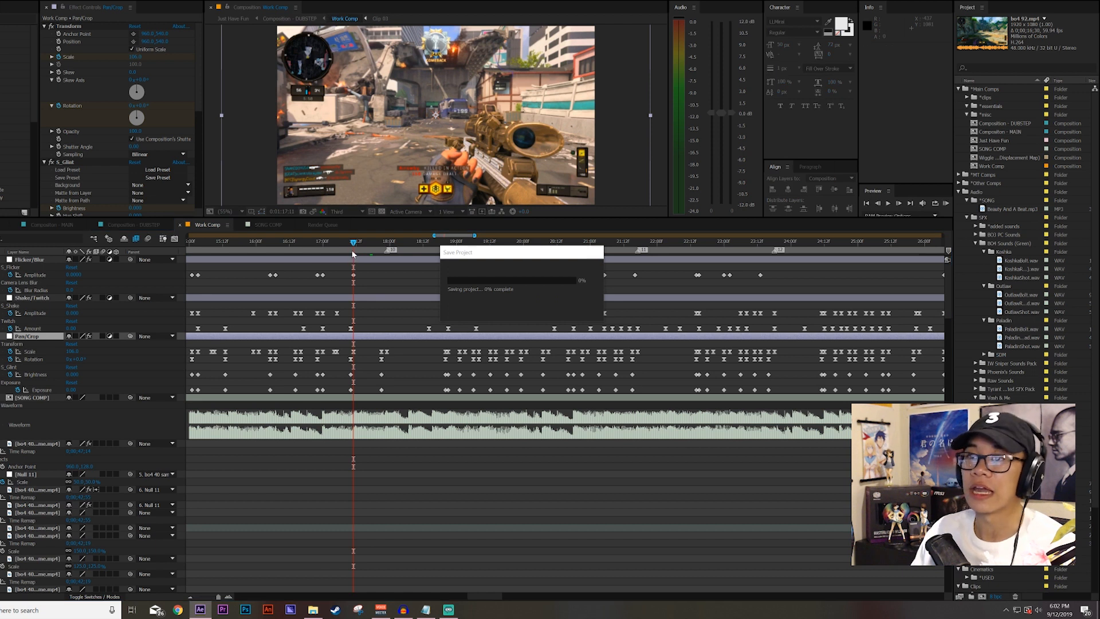
Preview the edited section, scrub to 0:01:18:21 and look over the footage layers and effect keyframes around 0:01:19:03.
{"action": "key", "text": "Page_Down"}
{"action": "key", "text": "space"}
{"action": "key", "text": "space"}
{"action": "left_click_drag", "start_coordinate": [421, 263], "coordinate": [481, 312]}
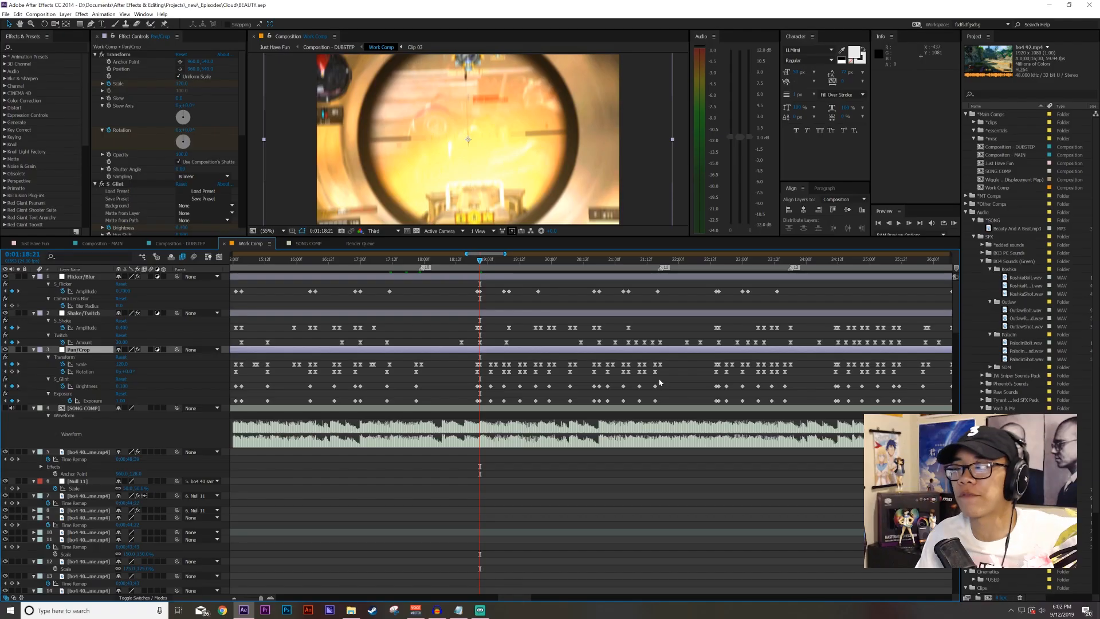
{"action": "scroll", "coordinate": [703, 385], "scroll_direction": "down", "scroll_amount": 5}
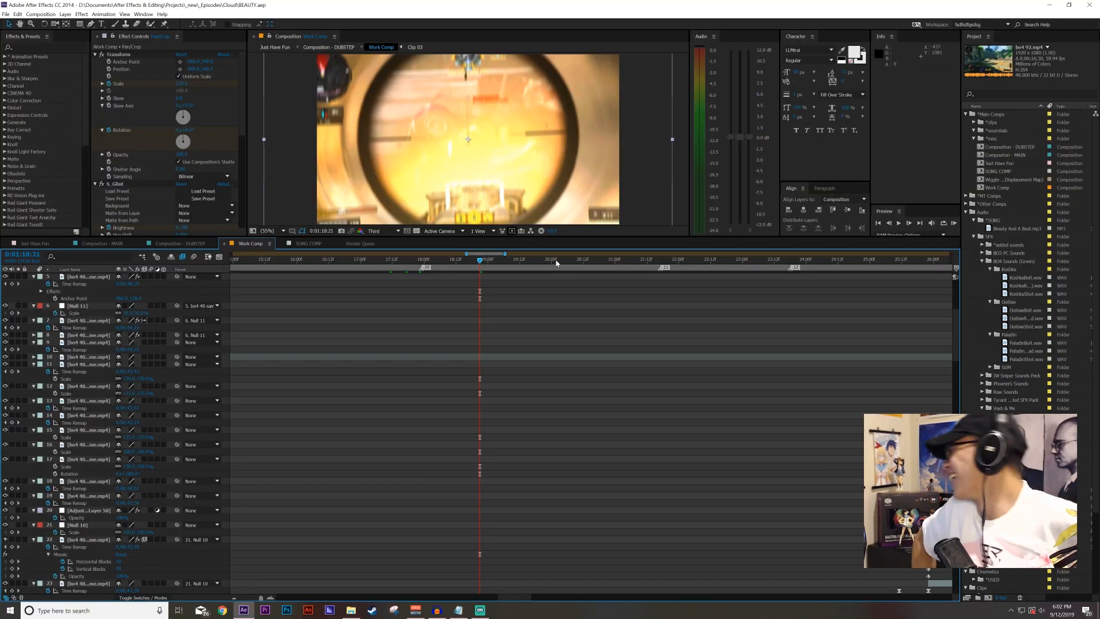
{"action": "scroll", "coordinate": [481, 333], "scroll_direction": "down", "scroll_amount": 10}
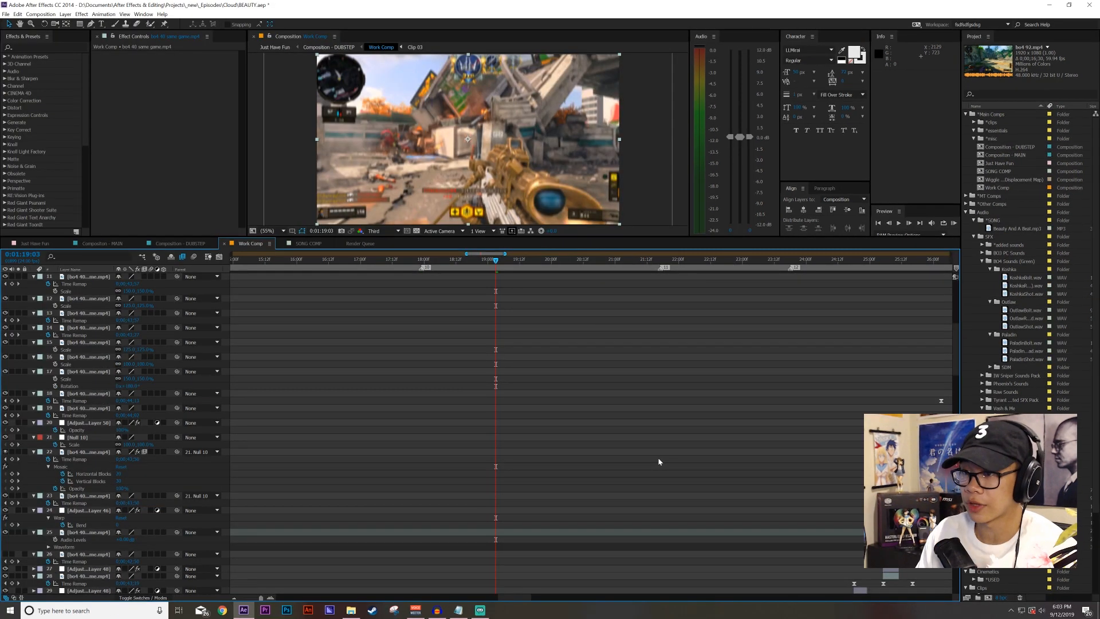
{"action": "scroll", "coordinate": [658, 458], "scroll_direction": "up", "scroll_amount": 10}
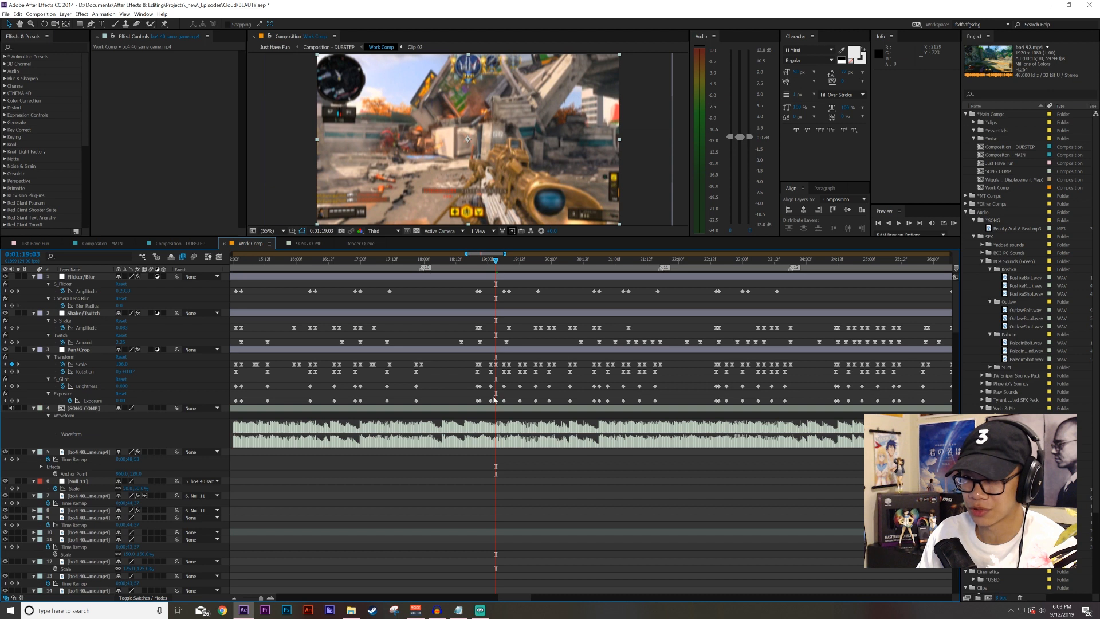
Delete the Pan/Crop layer's effect keyframes just before 0:01:19:03, move the playhead to 0:01:19:00 and save the project.
{"action": "left_click", "coordinate": [488, 350]}
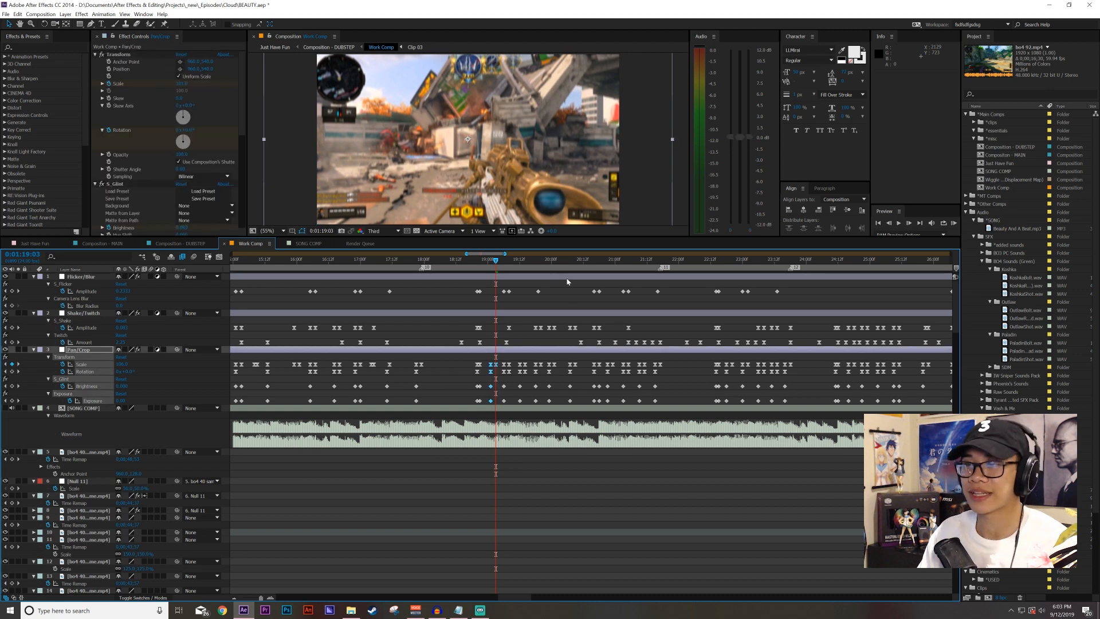
{"action": "key", "text": "j"}
{"action": "left_click_drag", "start_coordinate": [482, 270], "coordinate": [491, 299]}
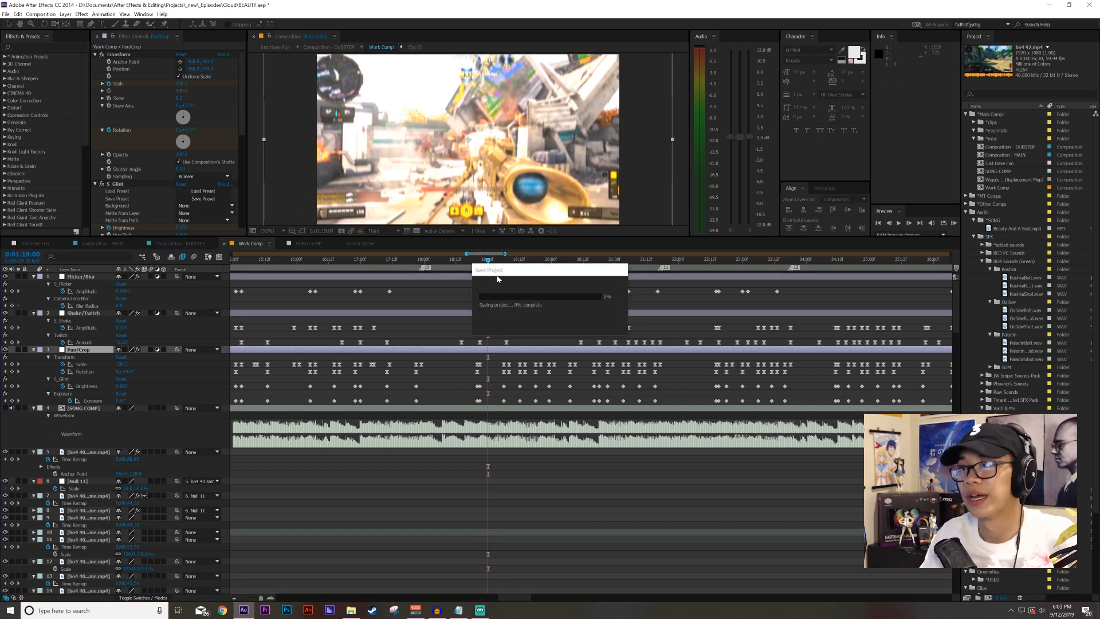
{"action": "mouse_move", "coordinate": [478, 292]}
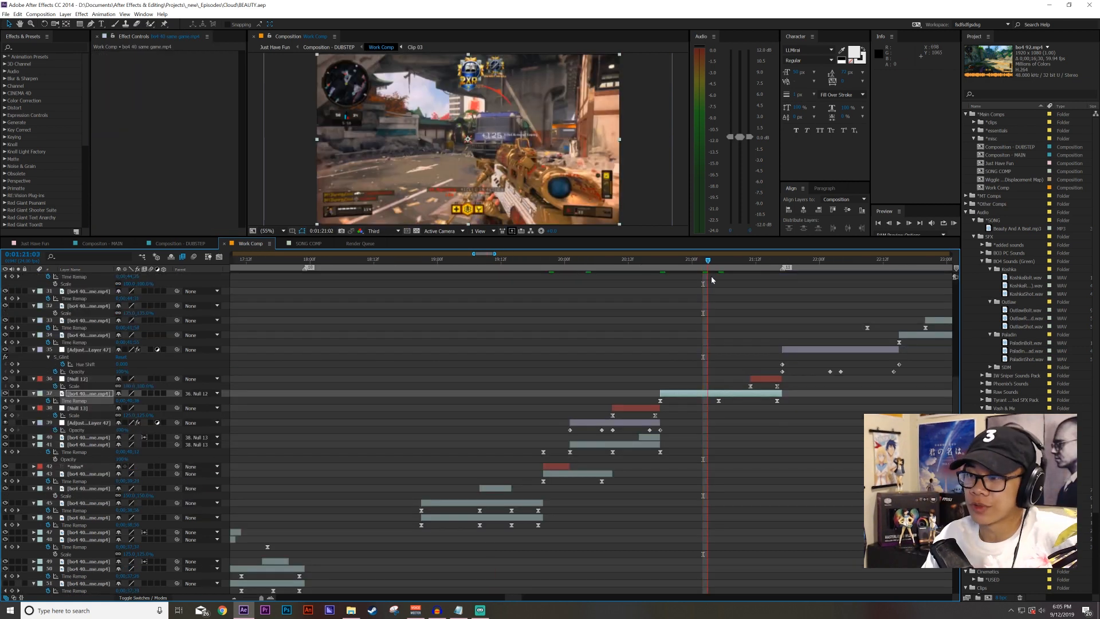
Preview the time-remapped clips starting from 0:01:21:03.
{"action": "key", "text": "space"}
{"action": "key", "text": "space"}
{"action": "key", "text": "space"}
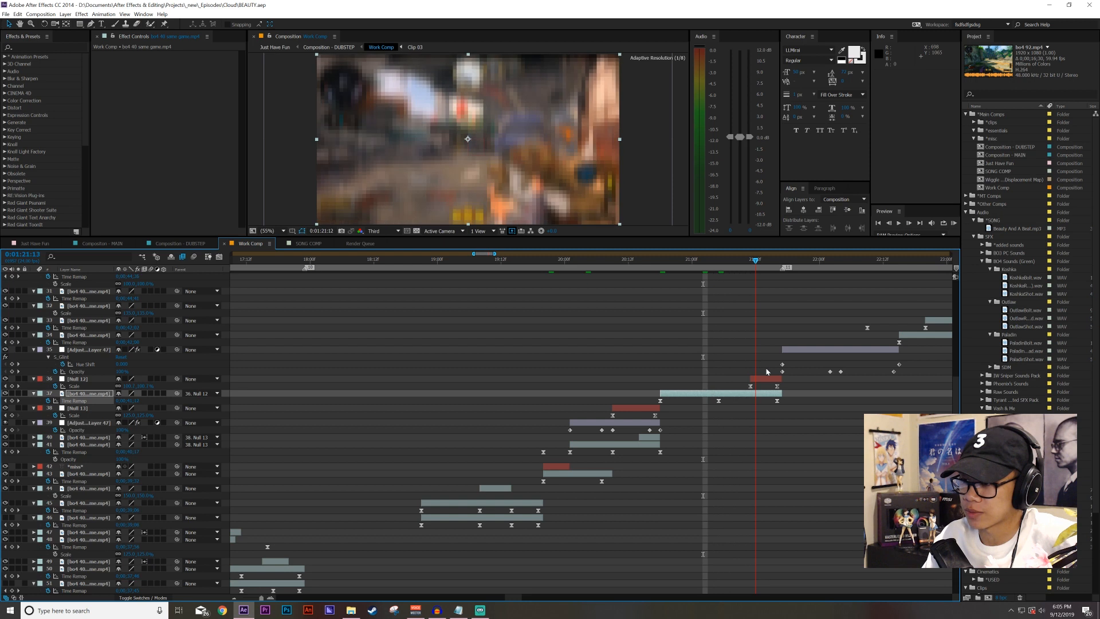
{"action": "key", "text": "space"}
{"action": "left_click_drag", "start_coordinate": [483, 256], "coordinate": [491, 261]}
{"action": "key", "text": "space"}
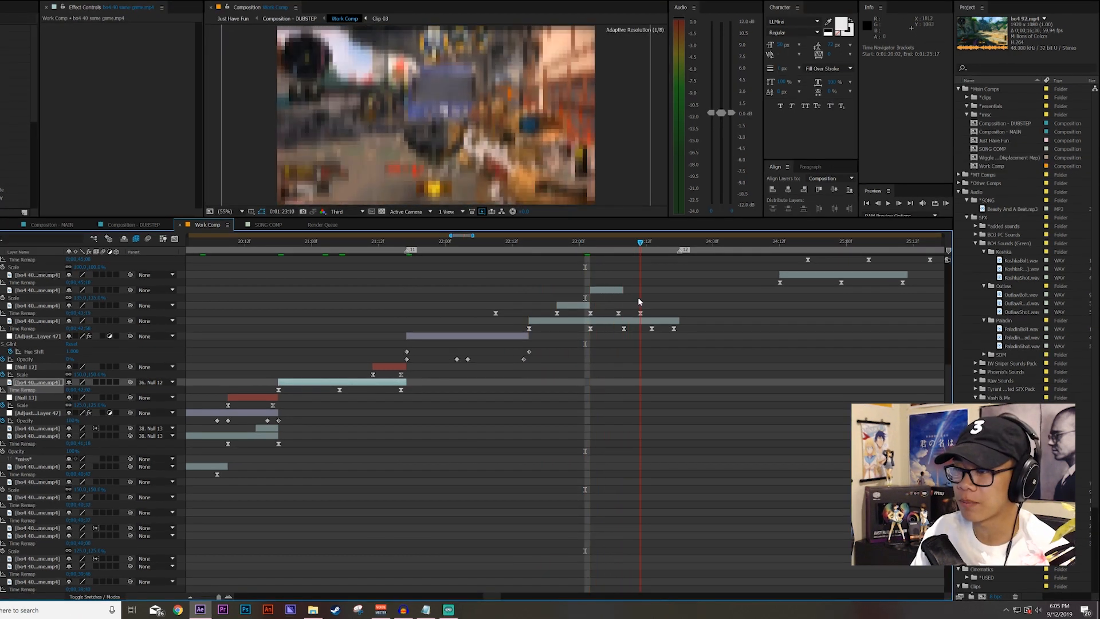
Step frame by frame back from 0:01:23:10 to 0:01:23:00 and forward again to examine the short insert clips.
{"action": "key", "text": "Page_Up"}
{"action": "key", "text": "Page_Up"}
{"action": "key", "text": "Page_Up"}
{"action": "key", "text": "Page_Up"}
{"action": "key", "text": "Page_Up"}
{"action": "key", "text": "Page_Up"}
{"action": "key", "text": "Page_Up"}
{"action": "key", "text": "Page_Up"}
{"action": "key", "text": "Page_Up"}
{"action": "key", "text": "Page_Up"}
{"action": "key", "text": "Page_Up"}
{"action": "key", "text": "Page_Up"}
{"action": "key", "text": "Page_Up"}
{"action": "key", "text": "Page_Up"}
{"action": "key", "text": "Page_Up"}
{"action": "key", "text": "Page_Down"}
{"action": "key", "text": "Page_Up"}
{"action": "key", "text": "Page_Up"}
{"action": "key", "text": "Page_Up"}
{"action": "key", "text": "Page_Up"}
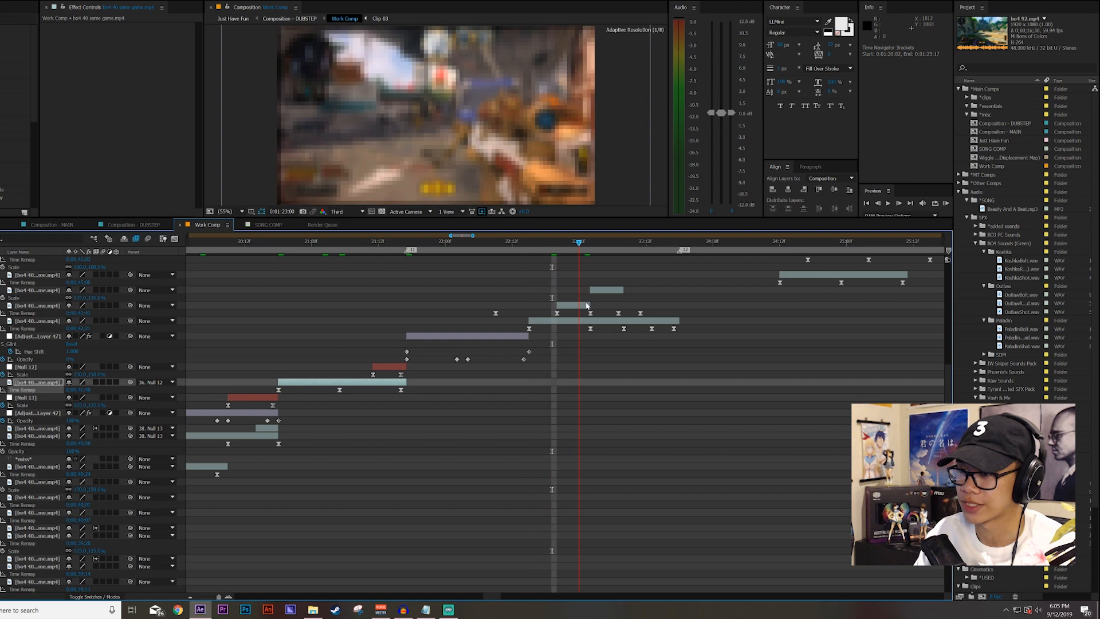
{"action": "key", "text": "Page_Down"}
{"action": "key", "text": "Page_Down"}
{"action": "key", "text": "Page_Down"}
{"action": "key", "text": "Page_Down"}
{"action": "key", "text": "Page_Down"}
{"action": "key", "text": "Page_Down"}
{"action": "key", "text": "Page_Down"}
Look over the footage layers around 0:01:22:15 and play and scrub the section up to about 0:01:23:08.
{"action": "scroll", "coordinate": [592, 305], "scroll_direction": "up", "scroll_amount": 4}
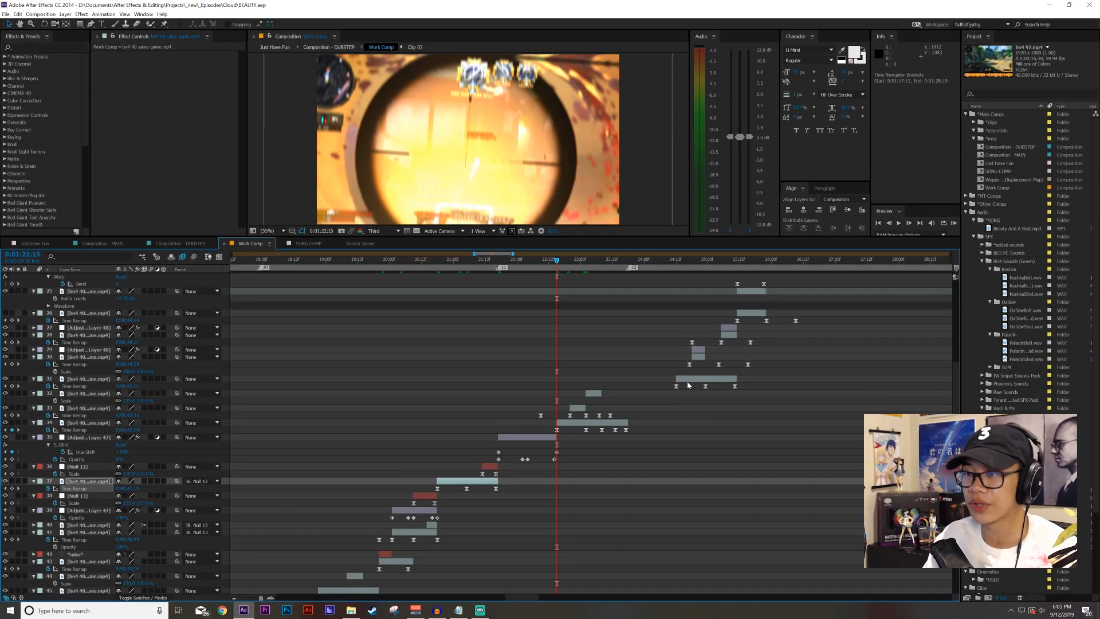
{"action": "scroll", "coordinate": [689, 385], "scroll_direction": "up", "scroll_amount": 1}
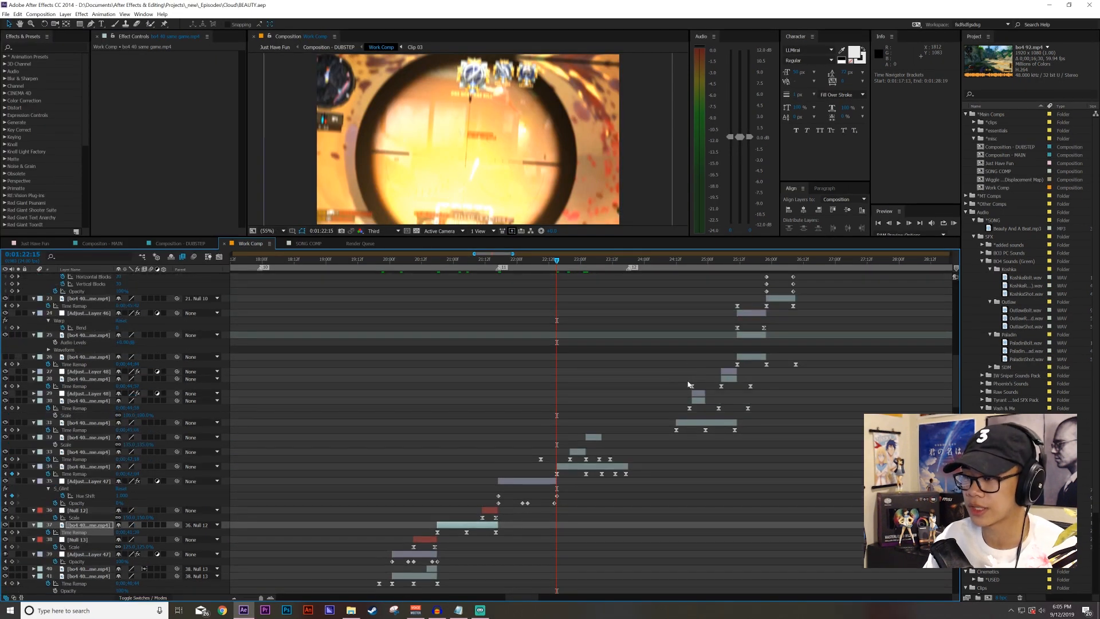
{"action": "scroll", "coordinate": [689, 384], "scroll_direction": "up", "scroll_amount": 2}
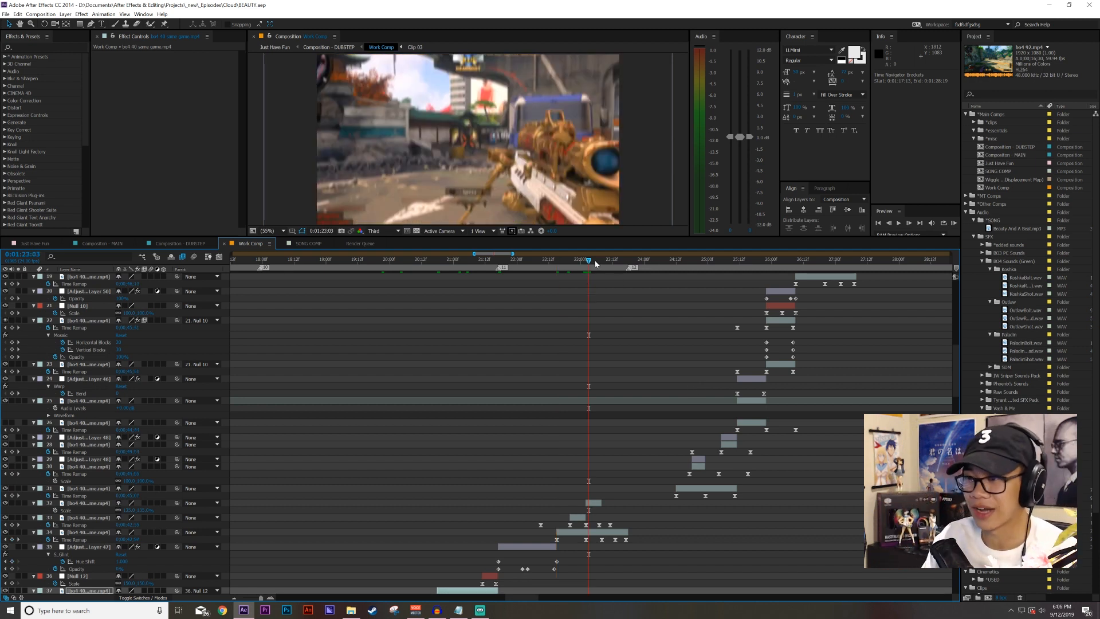
{"action": "key", "text": "space"}
{"action": "left_click_drag", "start_coordinate": [608, 289], "coordinate": [571, 354]}
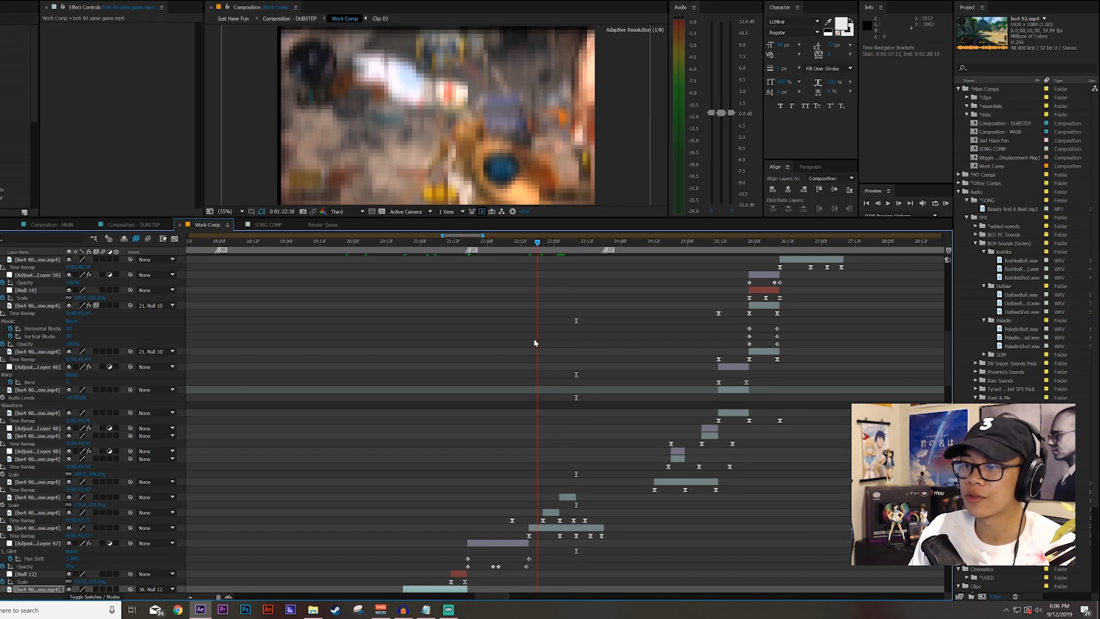
{"action": "left_click_drag", "start_coordinate": [554, 249], "coordinate": [578, 279]}
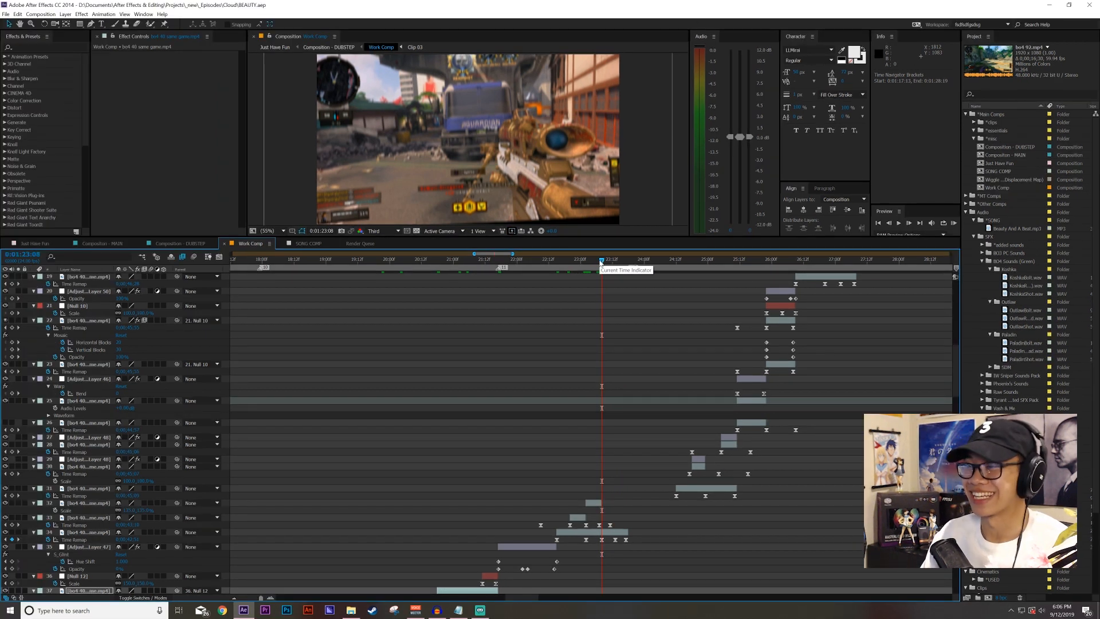
Delete the Time Remap keyframe at 0:01:23:13 on footage layer 34.
{"action": "left_click_drag", "start_coordinate": [601, 263], "coordinate": [615, 292]}
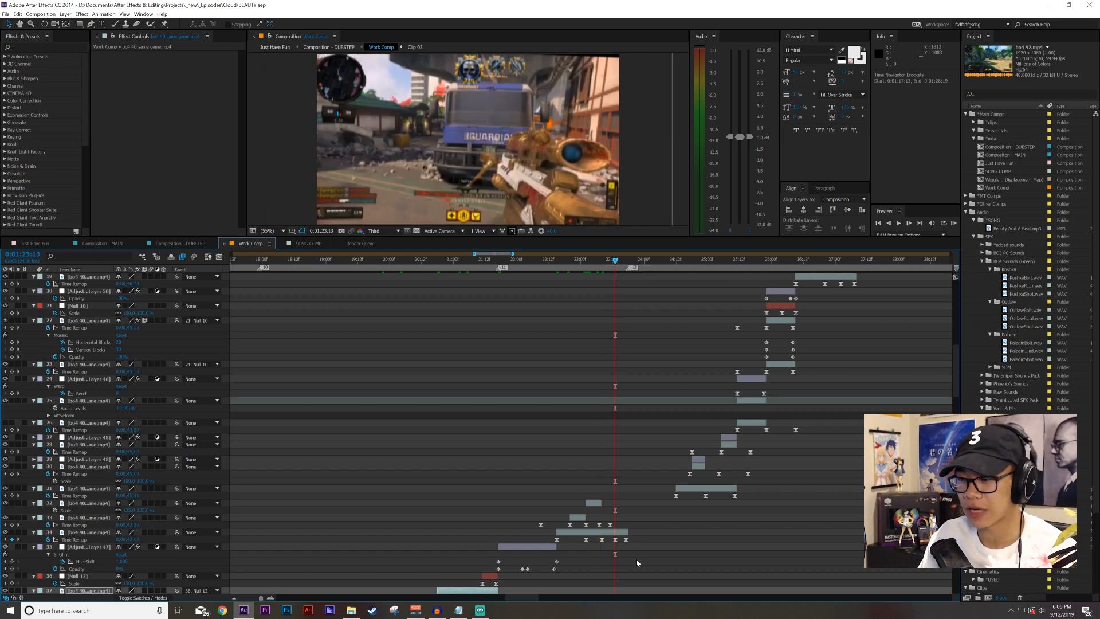
{"action": "left_click", "coordinate": [615, 540]}
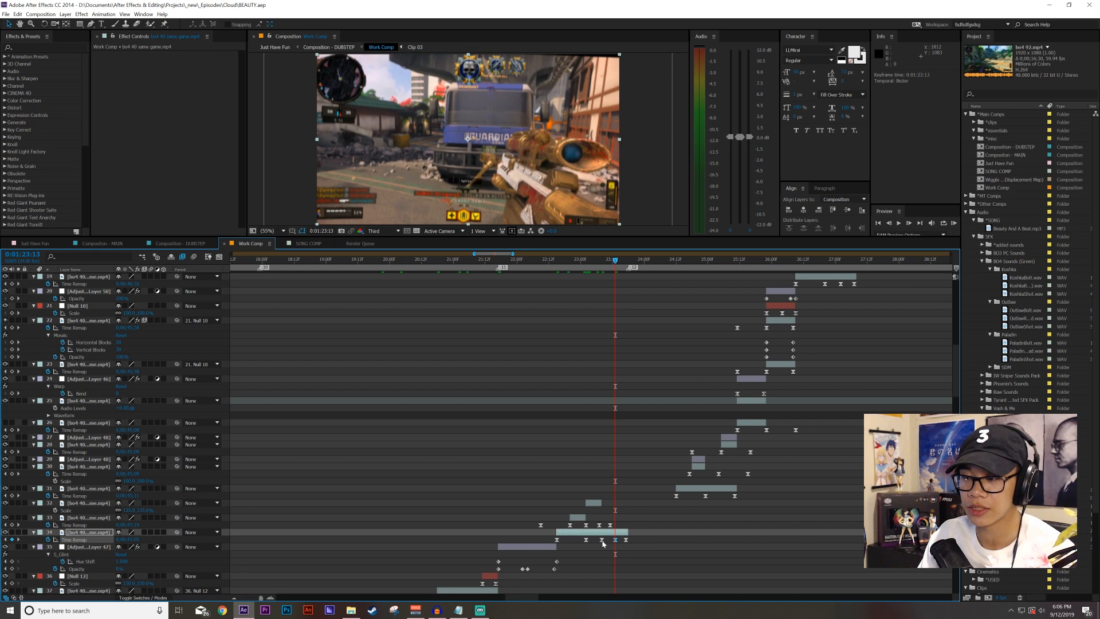
{"action": "key", "text": "Delete"}
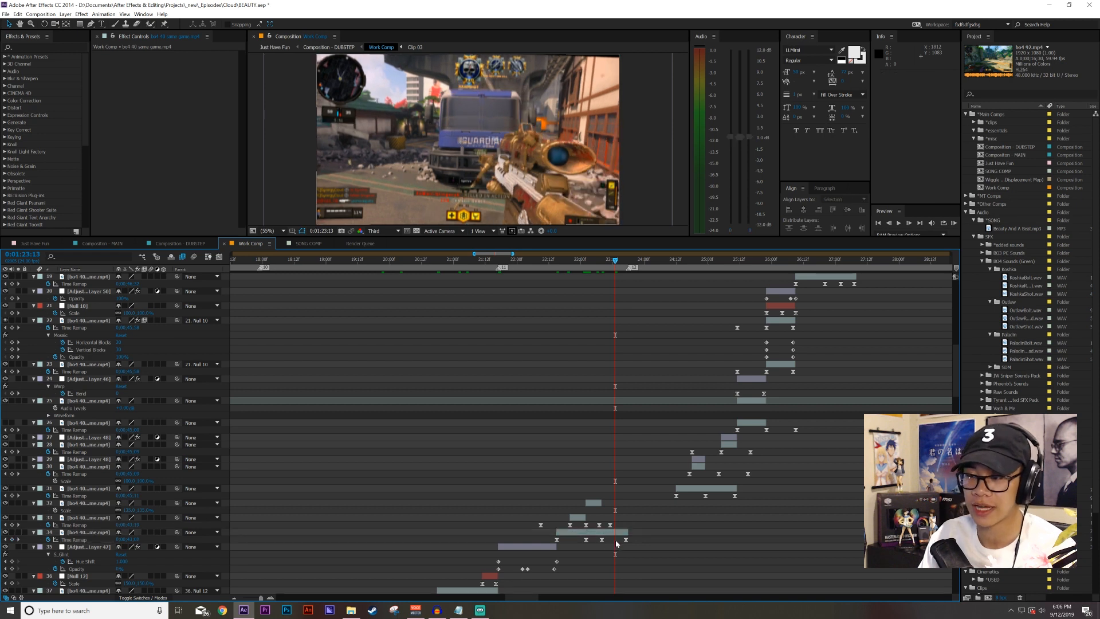
Adjust the incoming curve handle of layer 34's Time Remap keyframe at 0:01:23:17 in the Graph Editor.
{"action": "left_click", "coordinate": [601, 539]}
{"action": "left_click", "coordinate": [218, 258]}
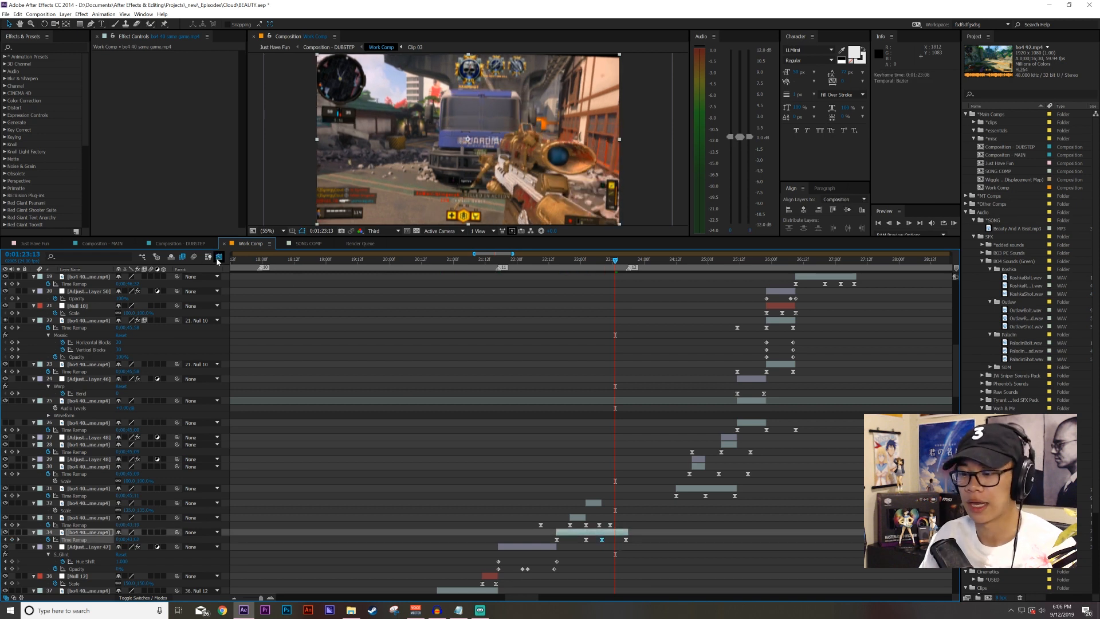
{"action": "key", "text": "equal"}
{"action": "key", "text": "equal"}
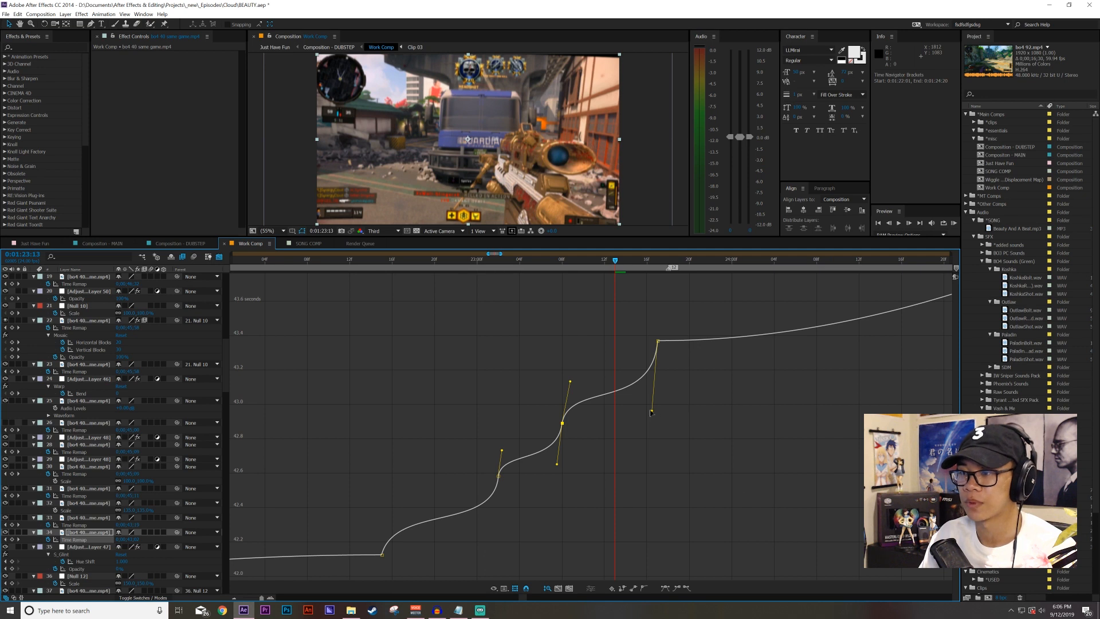
{"action": "left_click", "coordinate": [651, 405]}
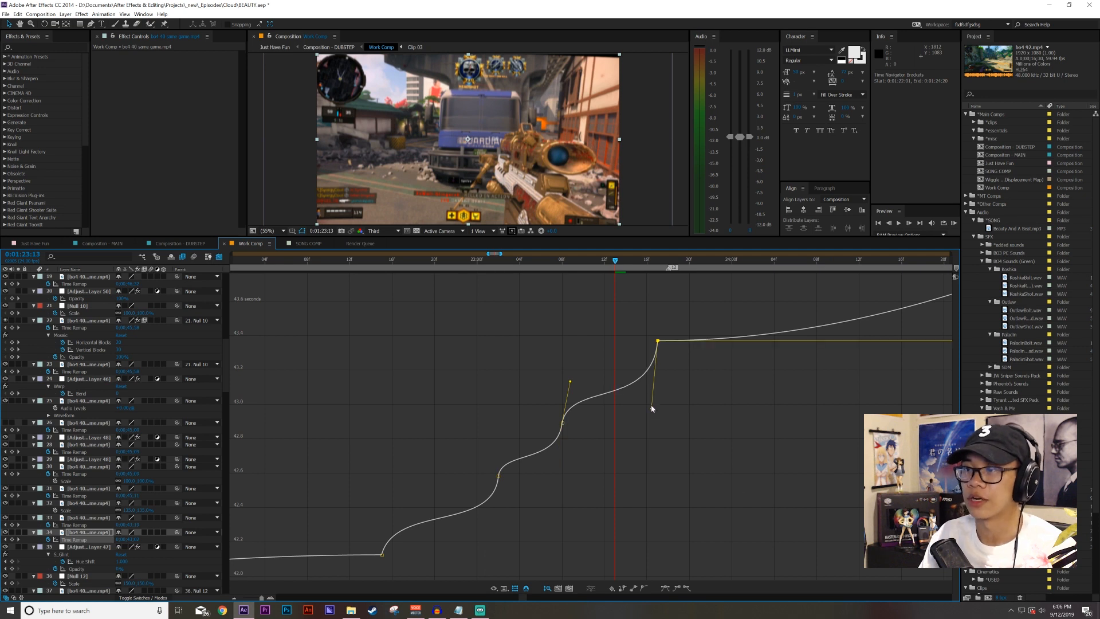
Step through the reshaped Time Remap curve of layer 34 from about 0:01:23:11 to 0:01:23:17 to check the motion.
{"action": "left_click", "coordinate": [581, 263]}
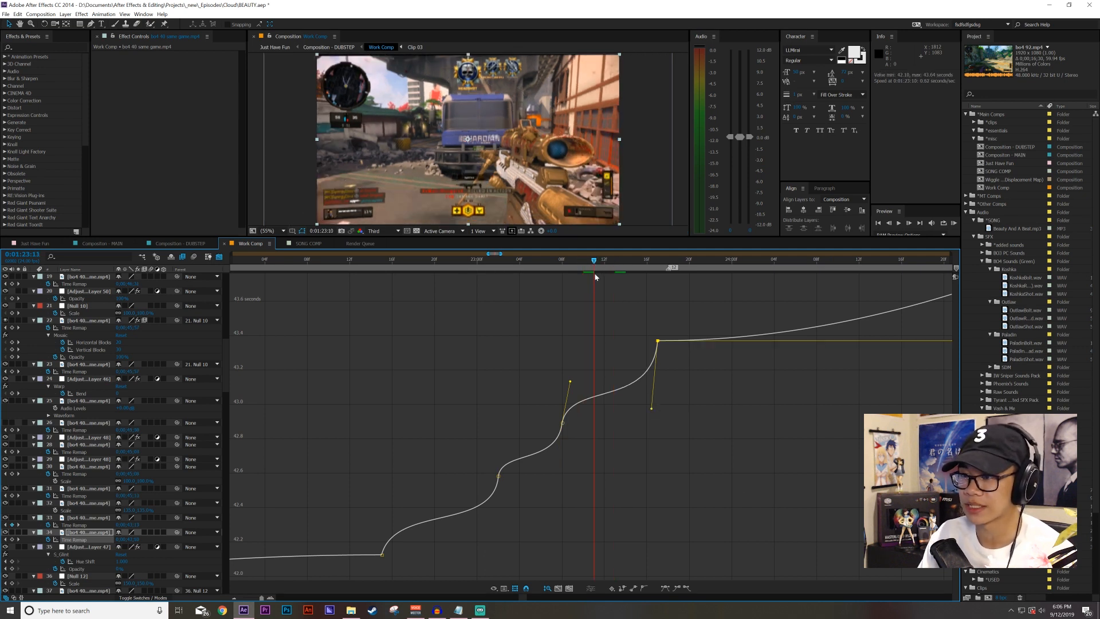
{"action": "key", "text": "Page_Down"}
{"action": "key", "text": "Page_Down"}
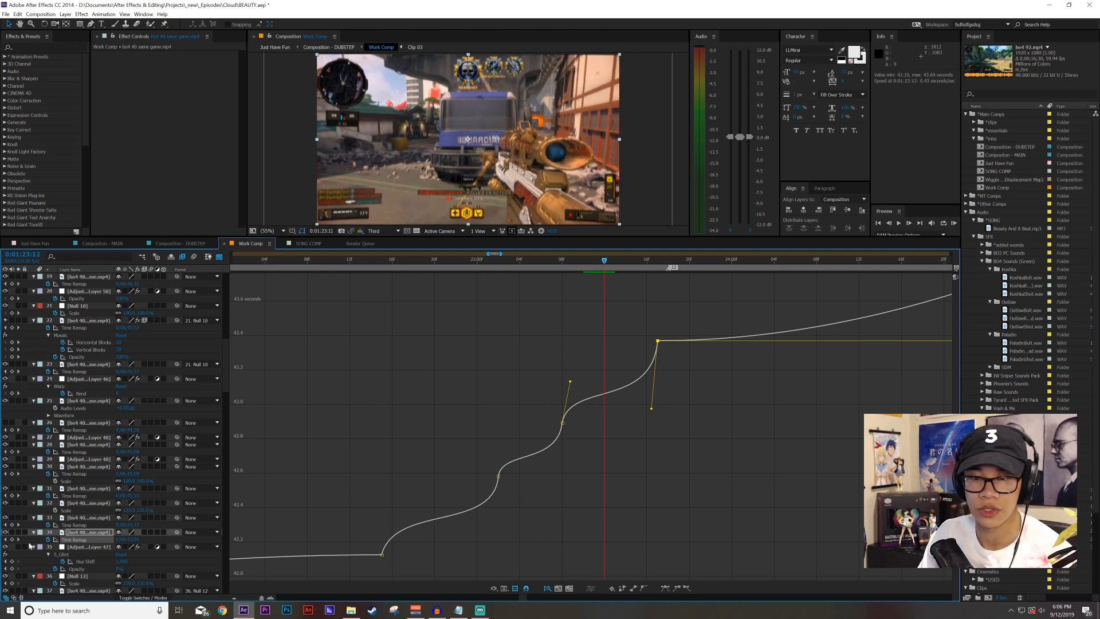
{"action": "key", "text": "Page_Up"}
{"action": "left_click", "coordinate": [23, 539]}
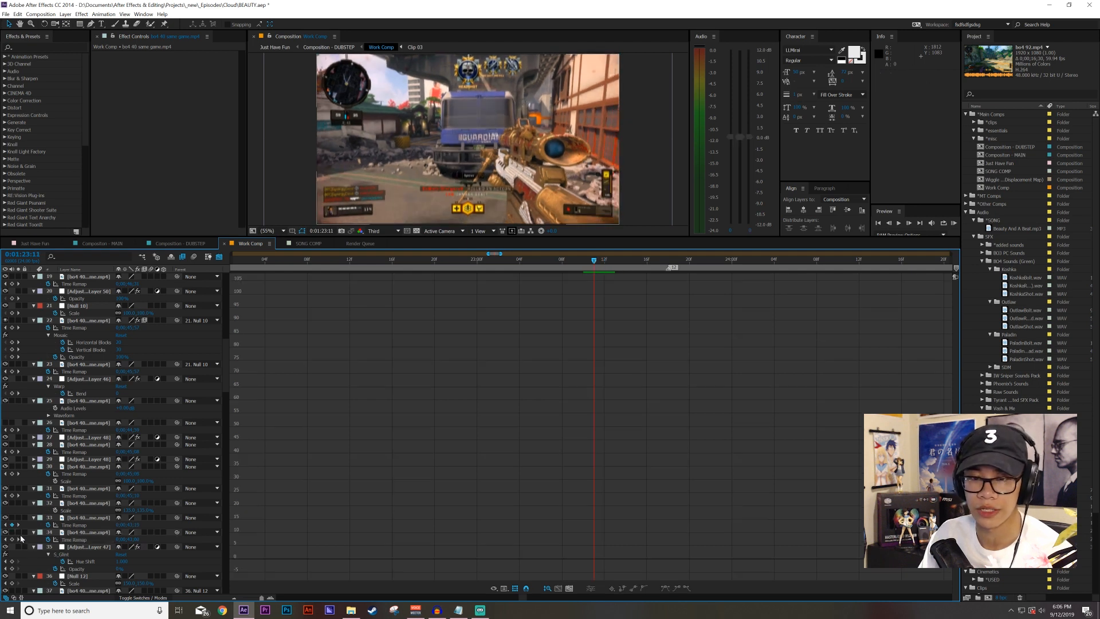
{"action": "left_click", "coordinate": [79, 539]}
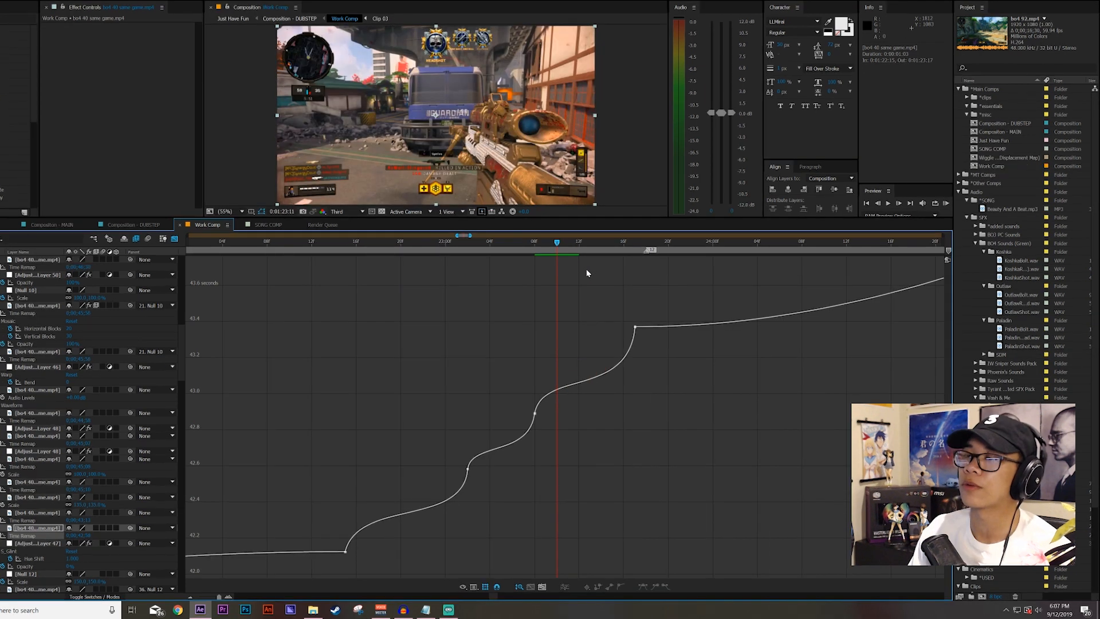
{"action": "key", "text": "Page_Down"}
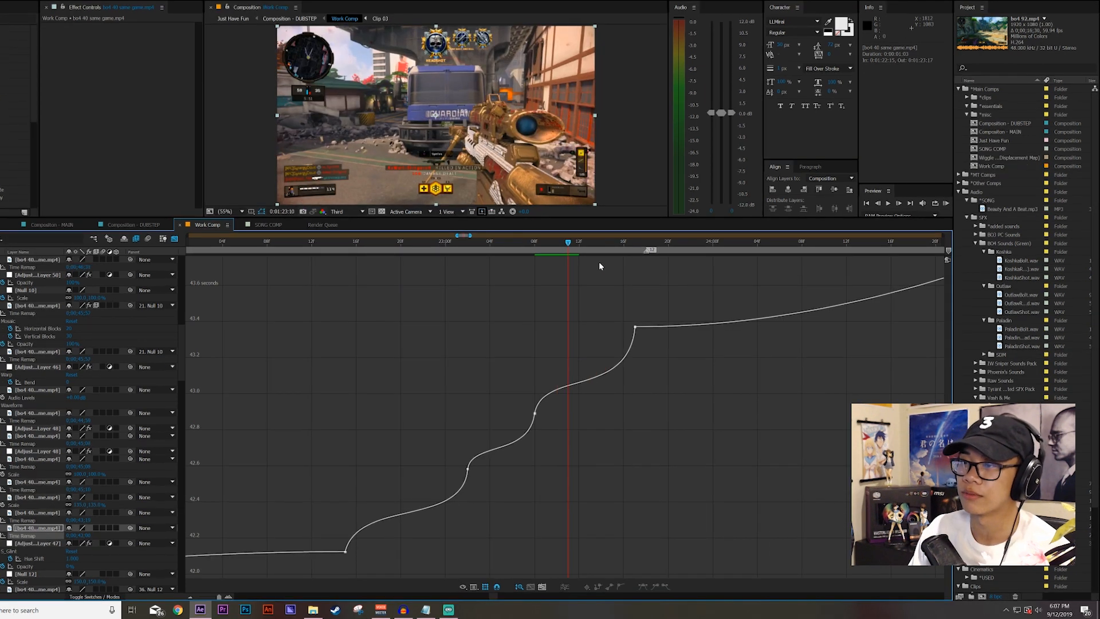
{"action": "key", "text": "Page_Down"}
{"action": "key", "text": "Page_Down"}
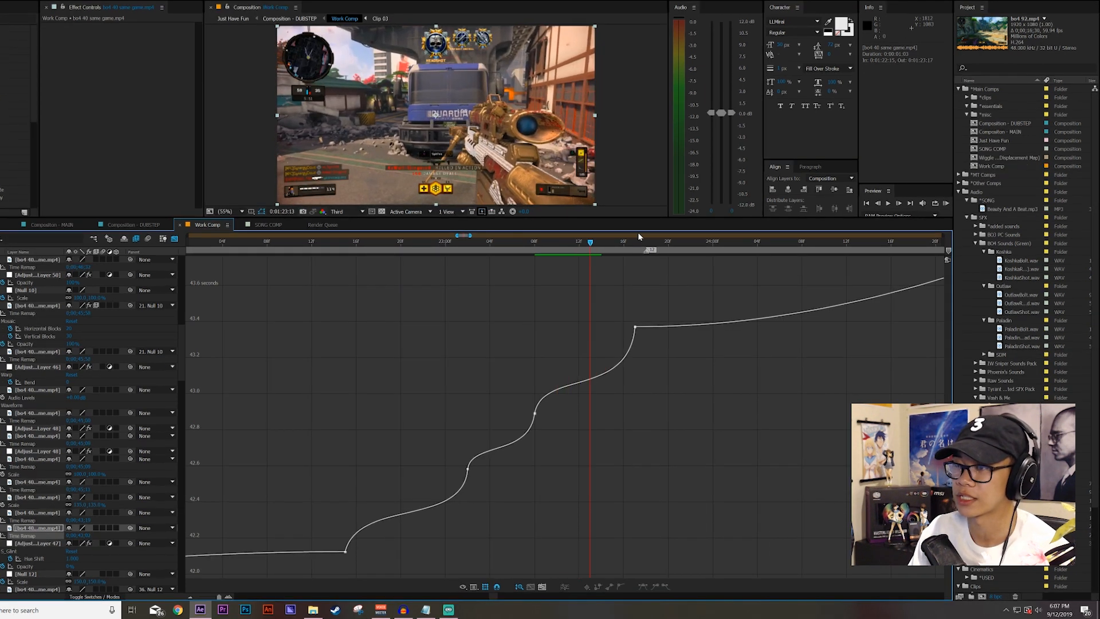
{"action": "key", "text": "Page_Down"}
{"action": "key", "text": "Page_Down"}
{"action": "key", "text": "Page_Down"}
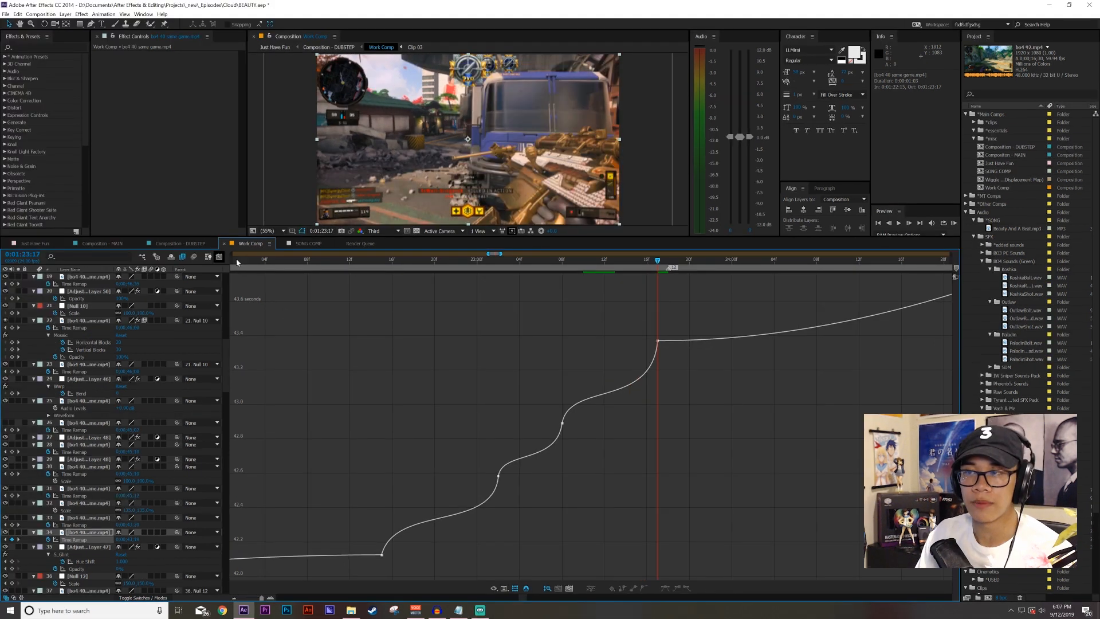
Close the Graph Editor and step through the effect layers' keyframes from 0:01:23:08 to 0:01:23:18.
{"action": "left_click", "coordinate": [219, 257]}
{"action": "scroll", "coordinate": [733, 354], "scroll_direction": "up", "scroll_amount": 10}
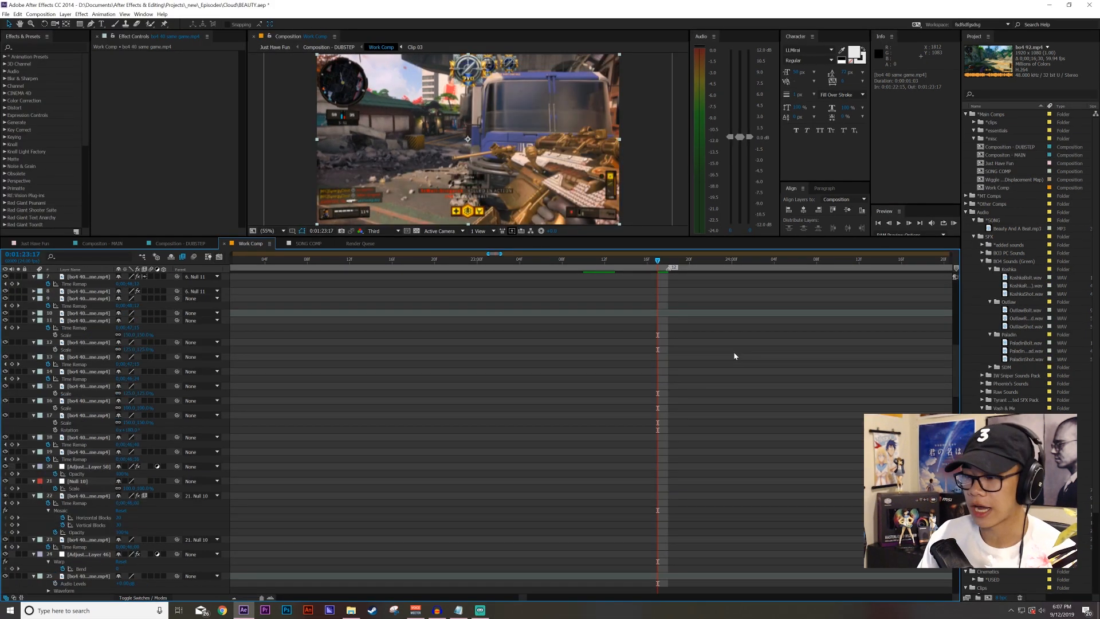
{"action": "key", "text": "minus"}
{"action": "key", "text": "minus"}
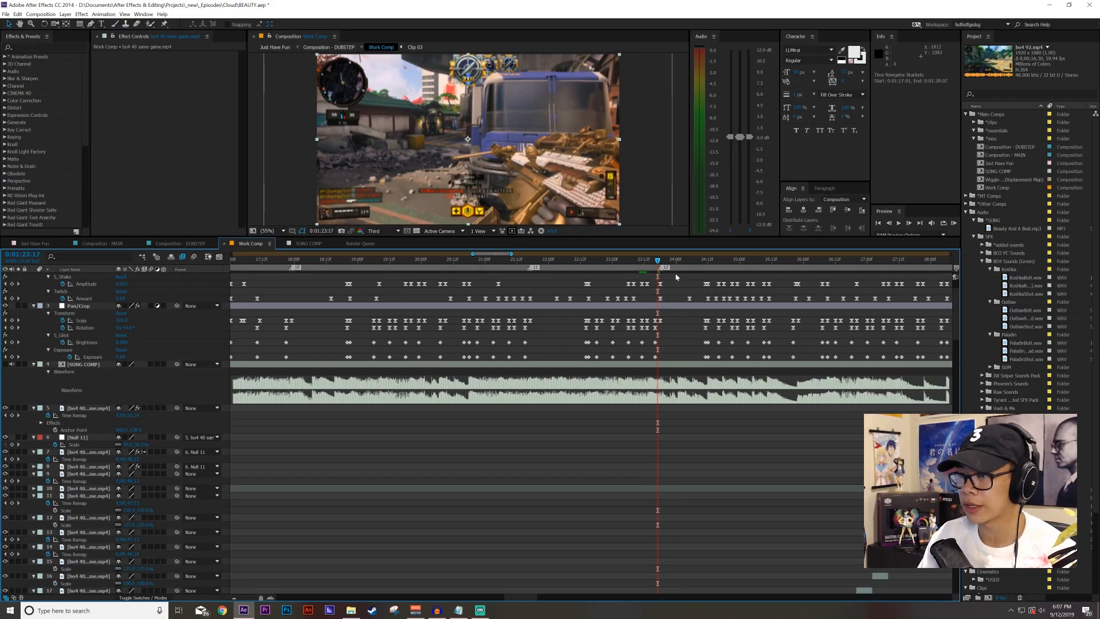
{"action": "scroll", "coordinate": [676, 272], "scroll_direction": "up", "scroll_amount": 2}
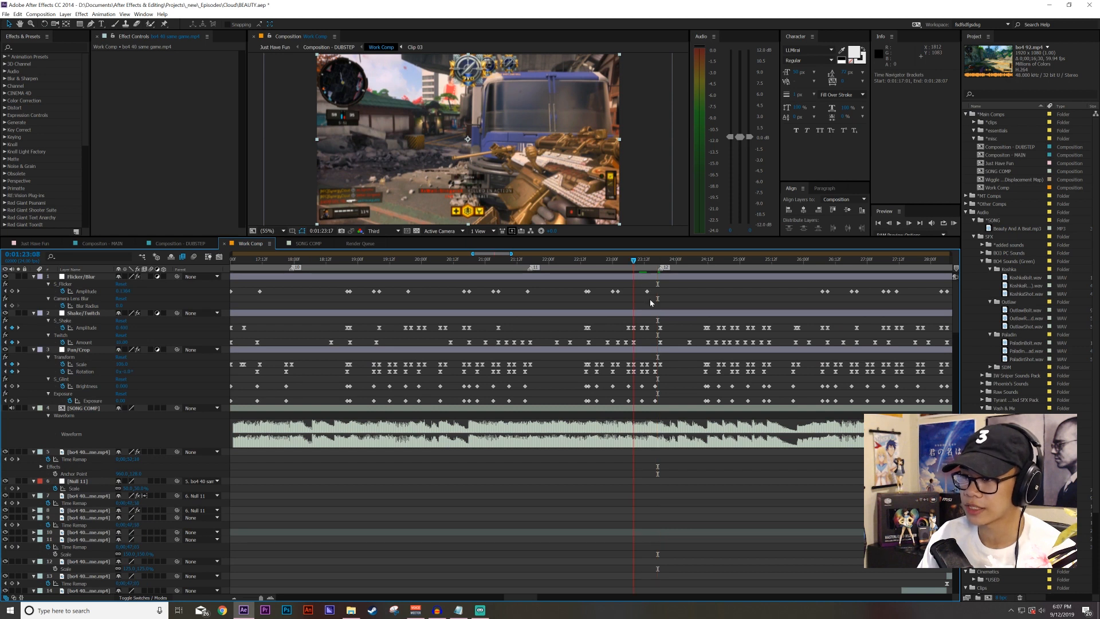
{"action": "key", "text": "k"}
{"action": "key", "text": "k"}
{"action": "key", "text": "k"}
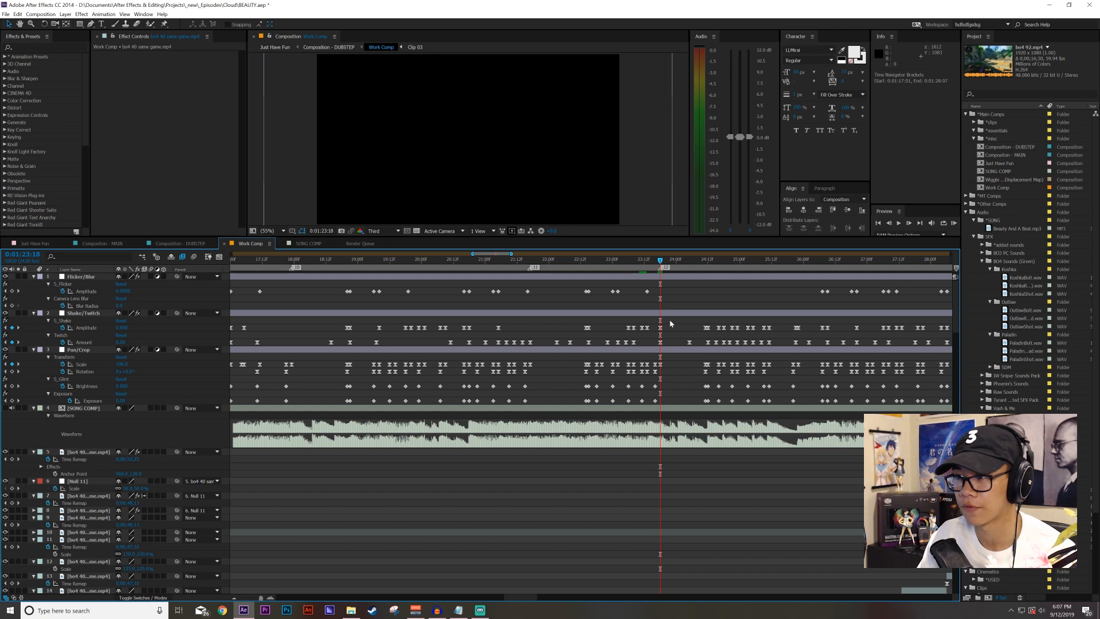
Check the frame at 0:01:24:12, scrub back to 0:01:23:12 and look over the footage layers.
{"action": "left_click", "coordinate": [709, 260]}
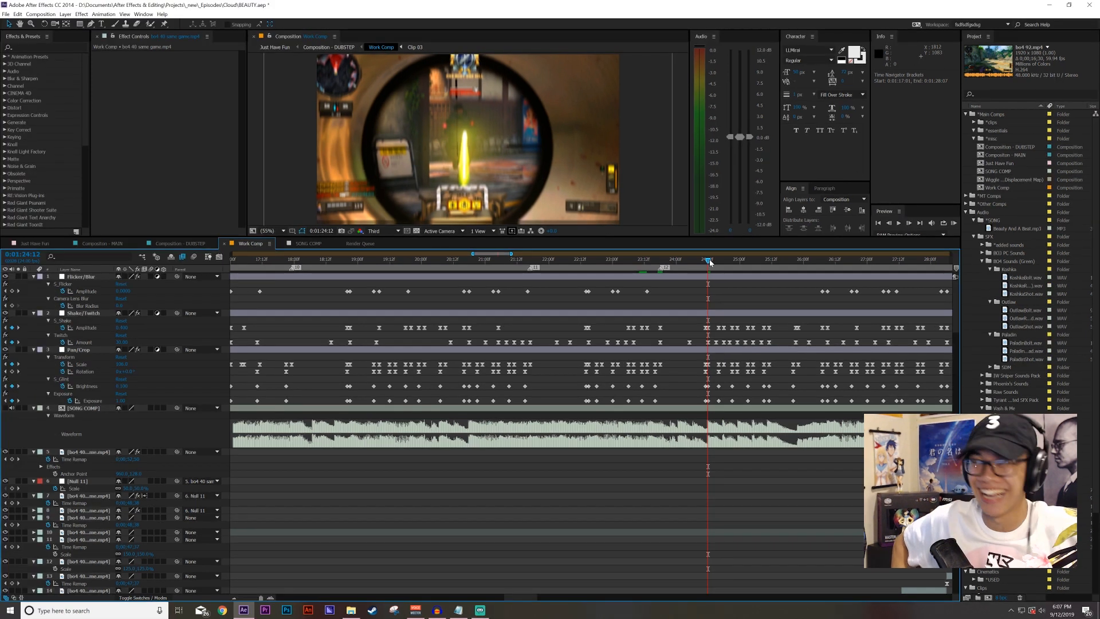
{"action": "left_click_drag", "start_coordinate": [709, 262], "coordinate": [643, 260]}
{"action": "scroll", "coordinate": [663, 355], "scroll_direction": "down", "scroll_amount": 5}
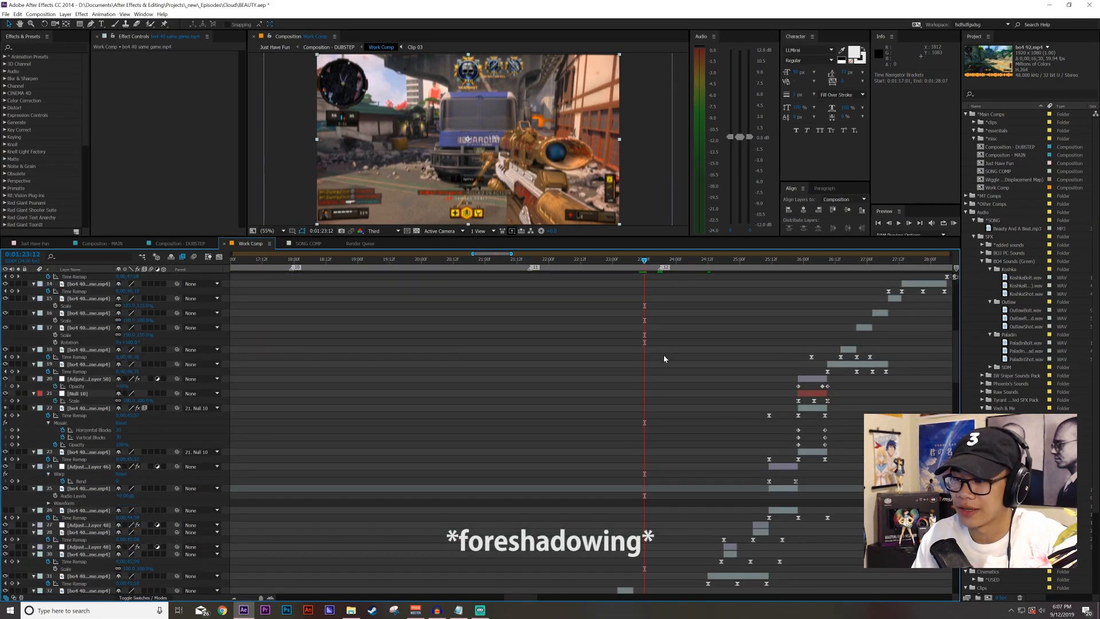
{"action": "scroll", "coordinate": [663, 355], "scroll_direction": "down", "scroll_amount": 5}
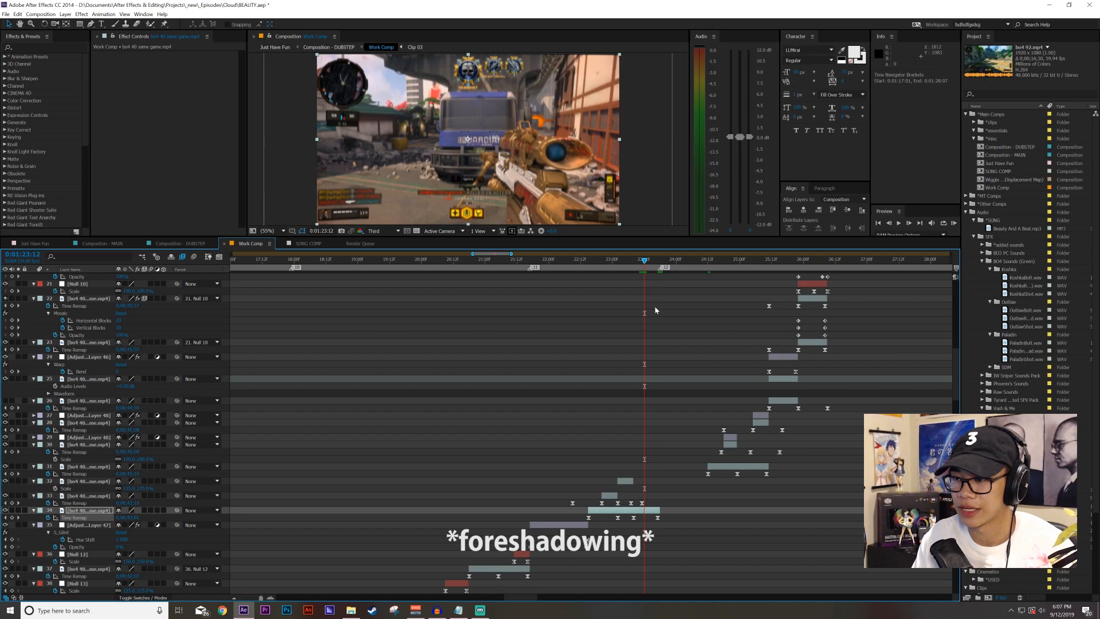
Return to the effect layers and scrub from 0:01:22:21 to 0:01:23:18 to compare their keyframes with the footage.
{"action": "scroll", "coordinate": [659, 315], "scroll_direction": "up", "scroll_amount": 8}
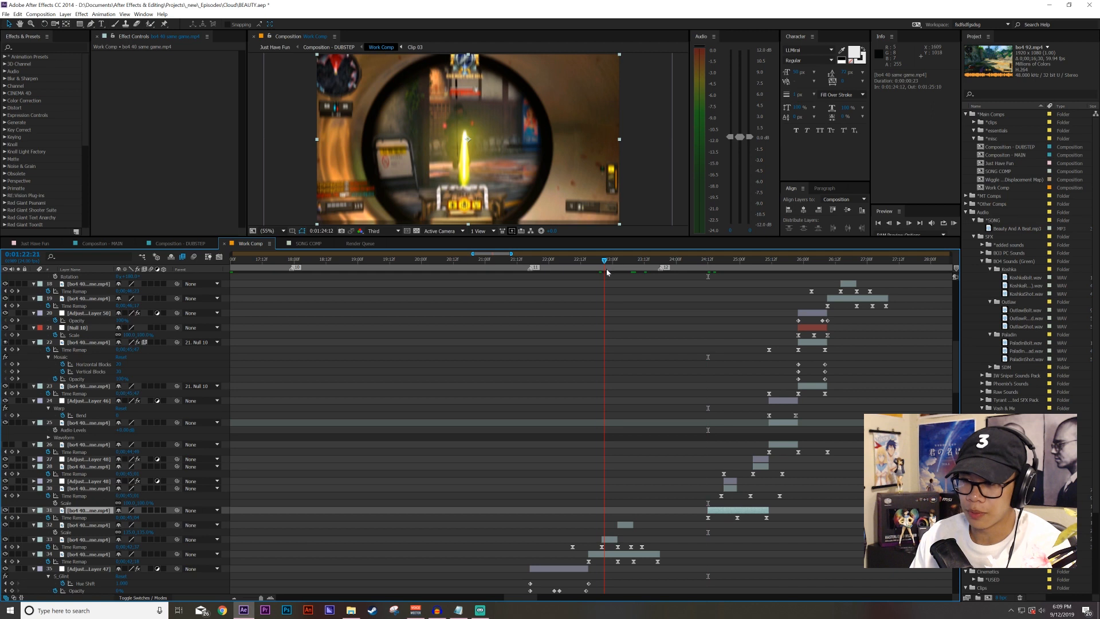
{"action": "scroll", "coordinate": [637, 338], "scroll_direction": "up", "scroll_amount": 10}
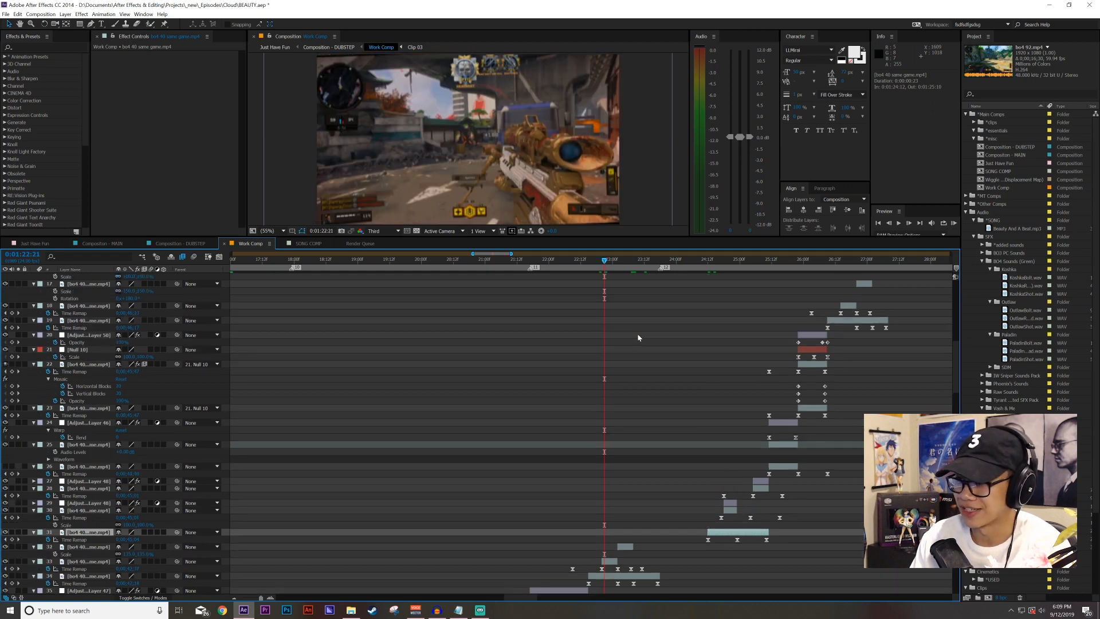
{"action": "scroll", "coordinate": [637, 338], "scroll_direction": "up", "scroll_amount": 3}
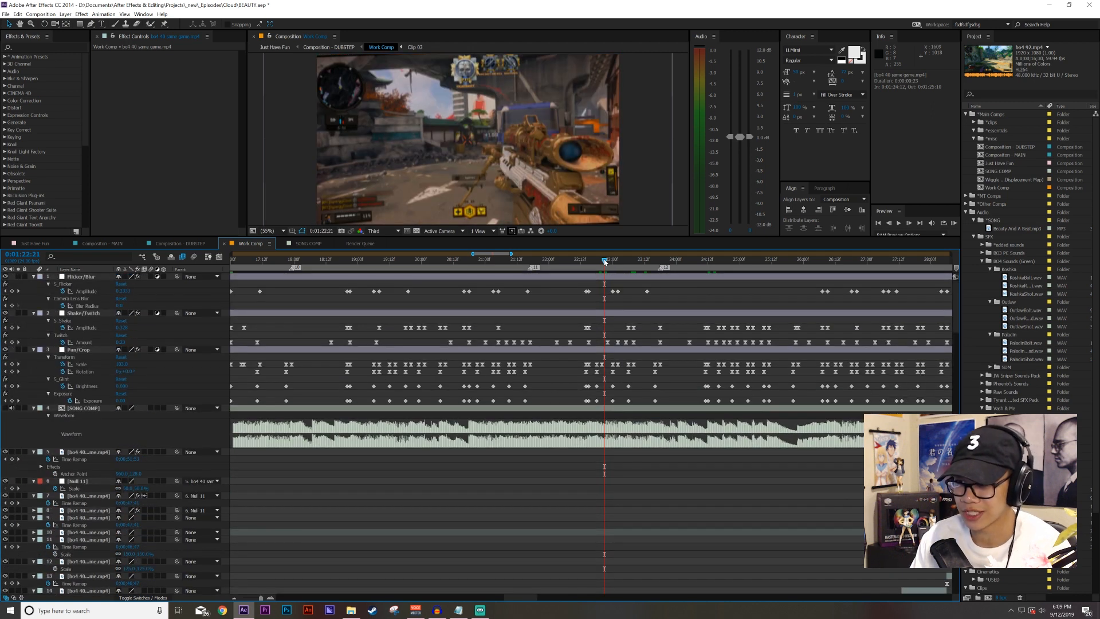
{"action": "left_click_drag", "start_coordinate": [604, 260], "coordinate": [661, 328]}
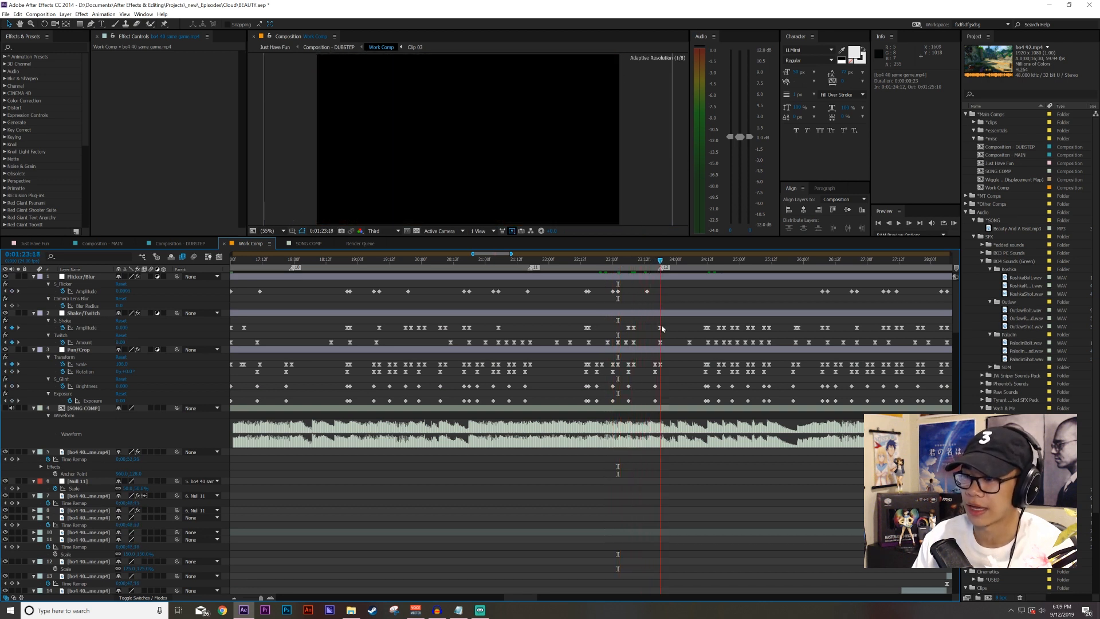
Check the frame at 0:01:24:12 and preview the footage layers up to 0:01:24:23.
{"action": "left_click_drag", "start_coordinate": [507, 257], "coordinate": [517, 260]}
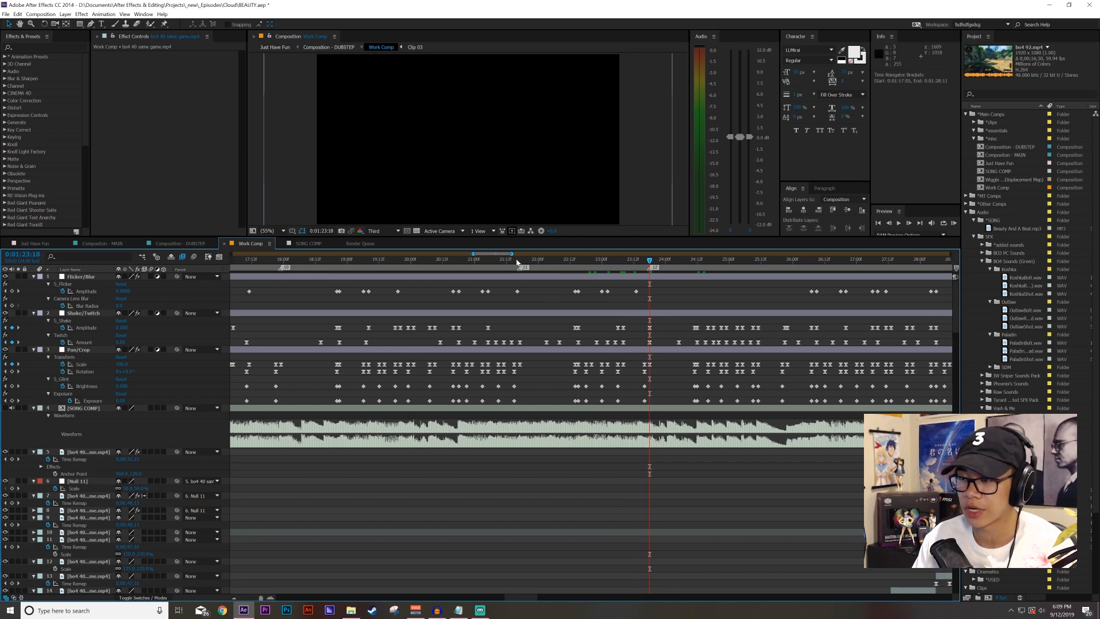
{"action": "left_click", "coordinate": [506, 267]}
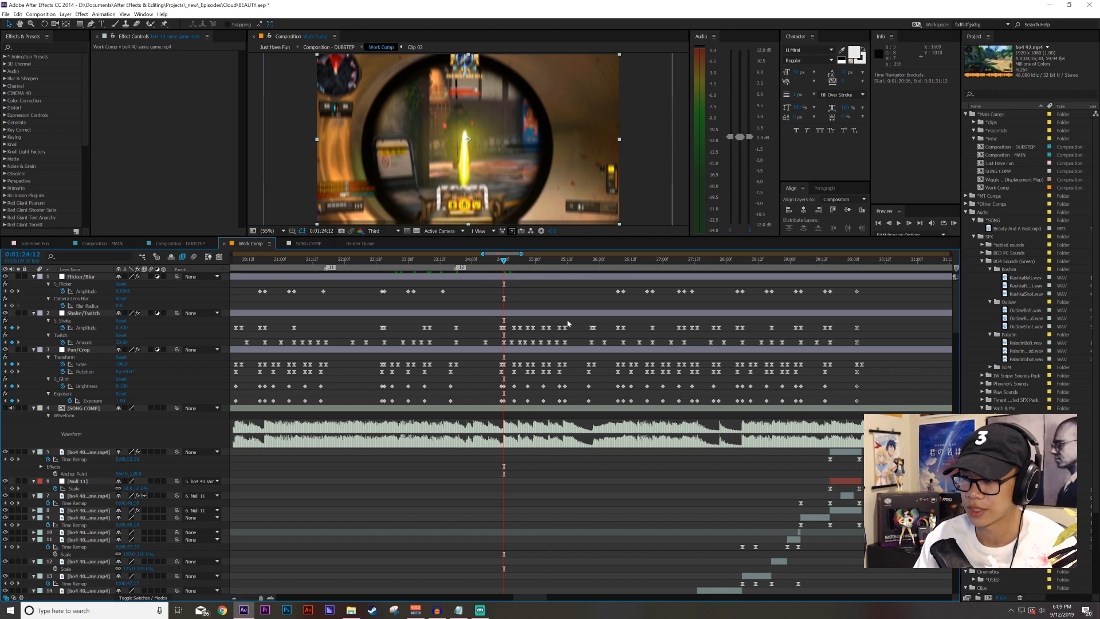
{"action": "scroll", "coordinate": [564, 290], "scroll_direction": "down", "scroll_amount": 10}
{"action": "scroll", "coordinate": [567, 292], "scroll_direction": "down", "scroll_amount": 3}
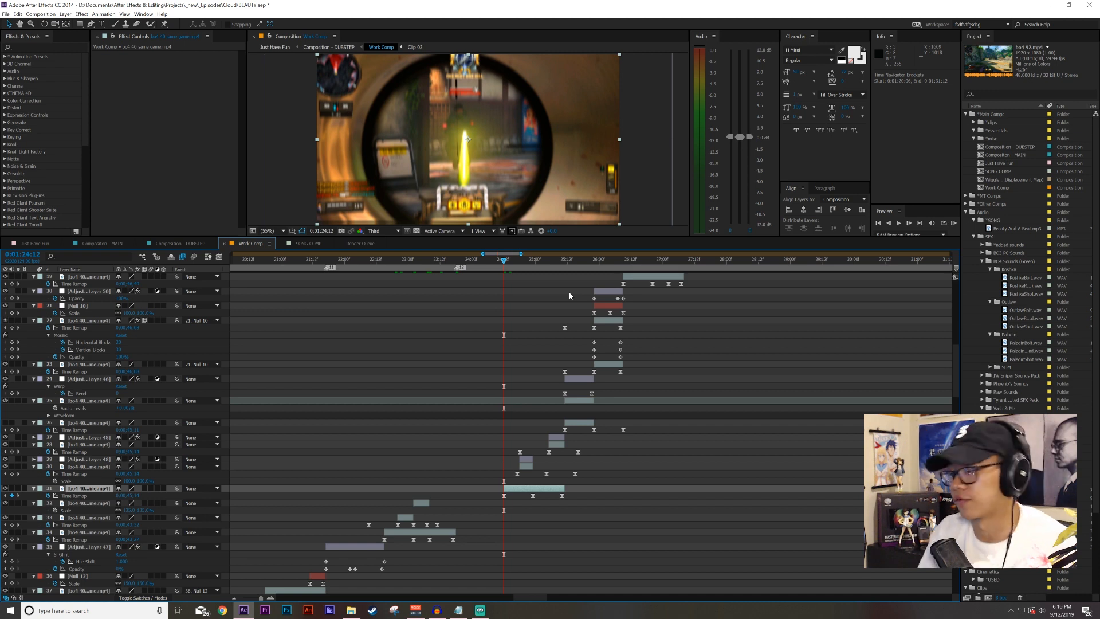
{"action": "key", "text": "space"}
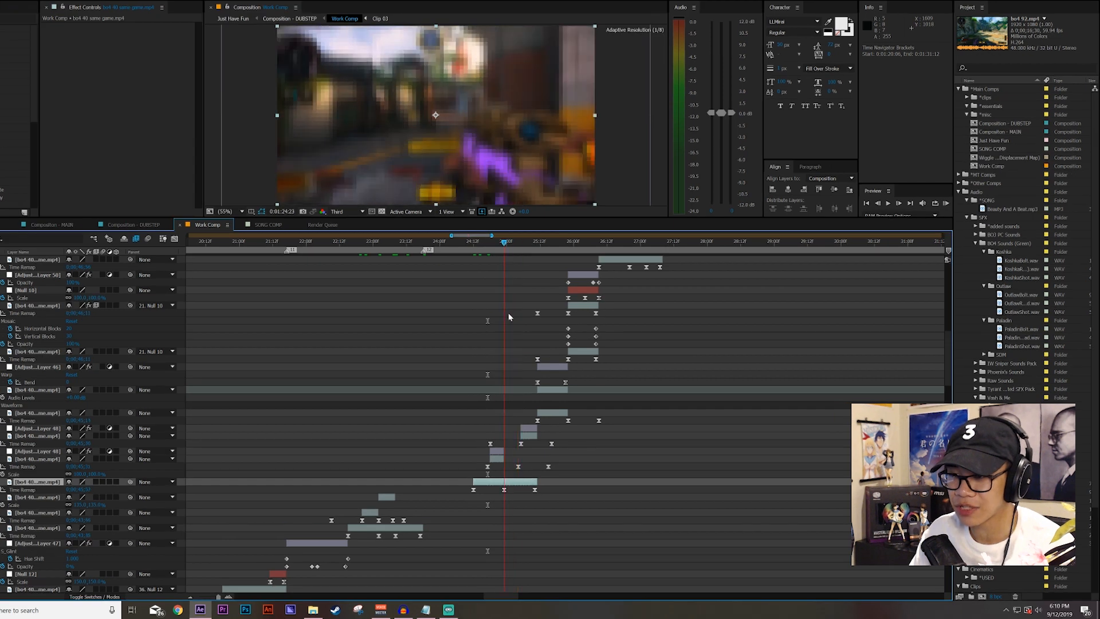
{"action": "left_click_drag", "start_coordinate": [508, 314], "coordinate": [476, 335]}
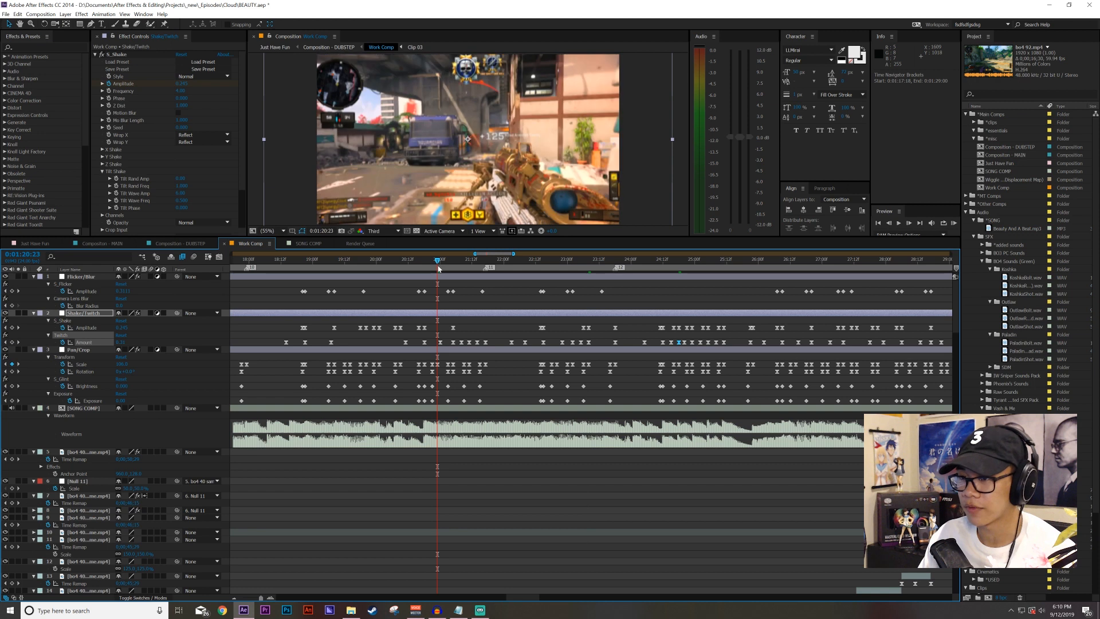
Delete the Pan/Crop layer's Scale, Rotation, Brightness and Exposure keyframes around 0:01:20:23 and between 0:01:21:05 and 0:01:21:11.
{"action": "scroll", "coordinate": [541, 392], "scroll_direction": "down", "scroll_amount": 10}
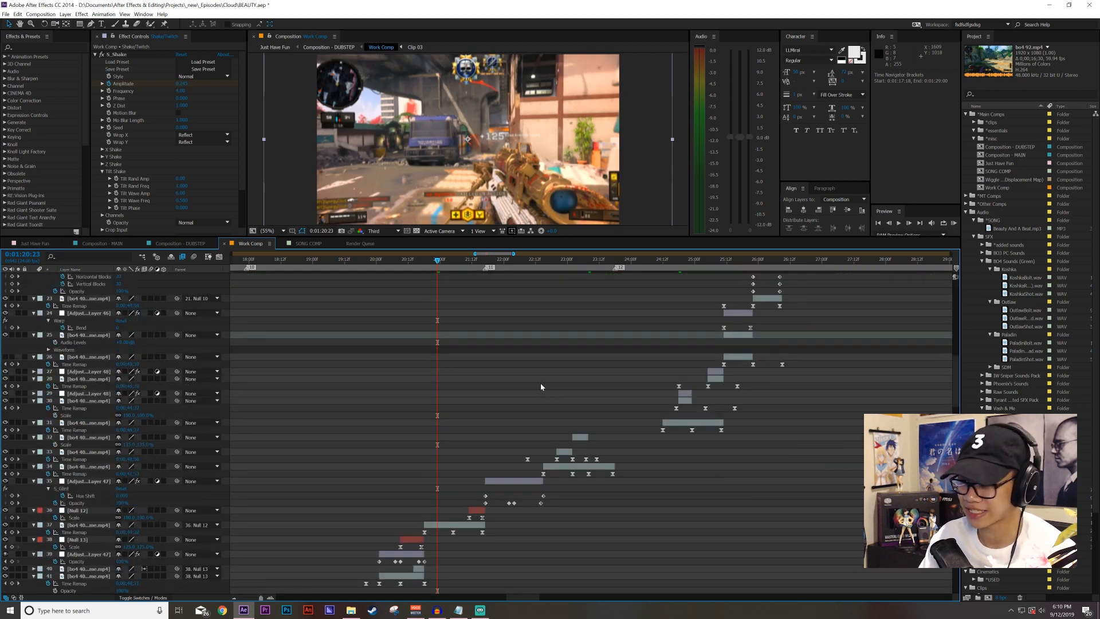
{"action": "scroll", "coordinate": [541, 382], "scroll_direction": "up", "scroll_amount": 10}
{"action": "scroll", "coordinate": [539, 393], "scroll_direction": "up", "scroll_amount": 4}
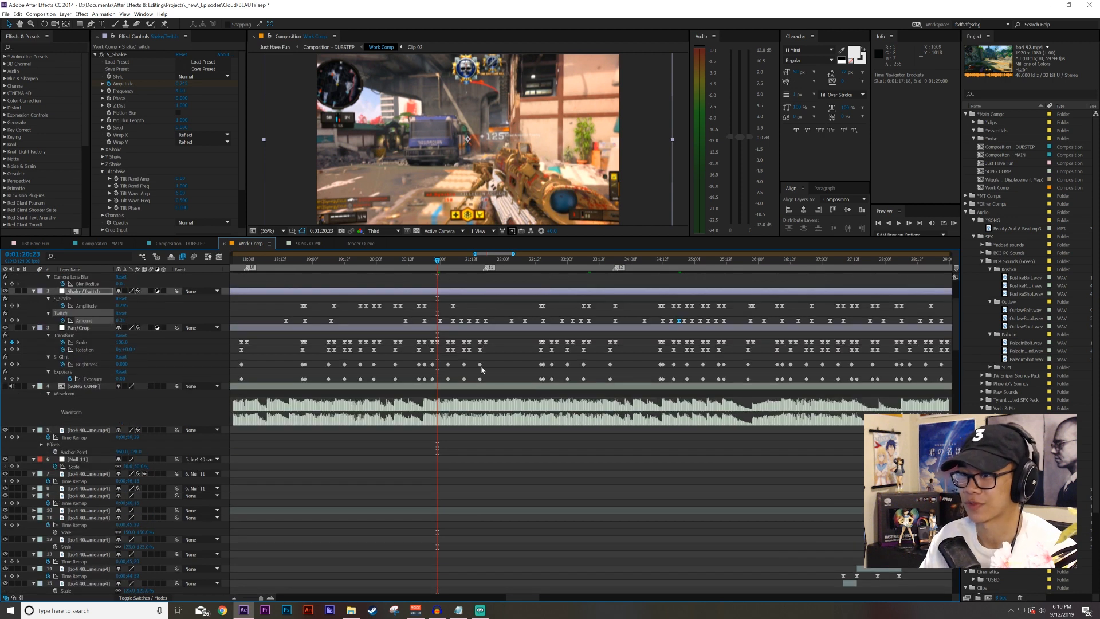
{"action": "left_click_drag", "start_coordinate": [442, 366], "coordinate": [430, 403]}
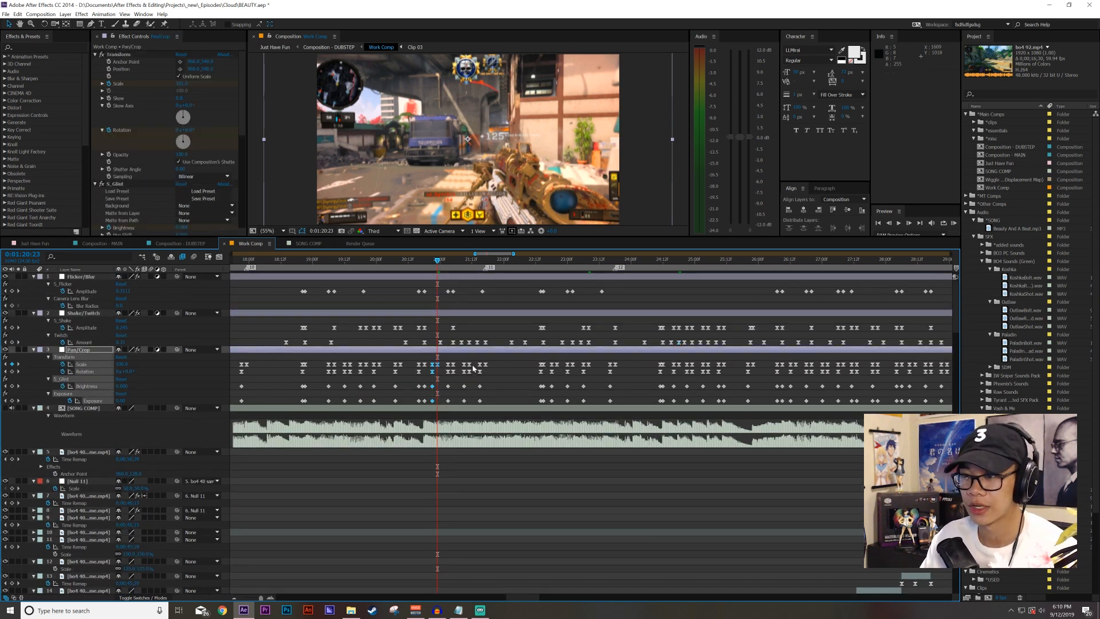
{"action": "left_click", "coordinate": [462, 398]}
{"action": "key", "text": "k"}
{"action": "key", "text": "k"}
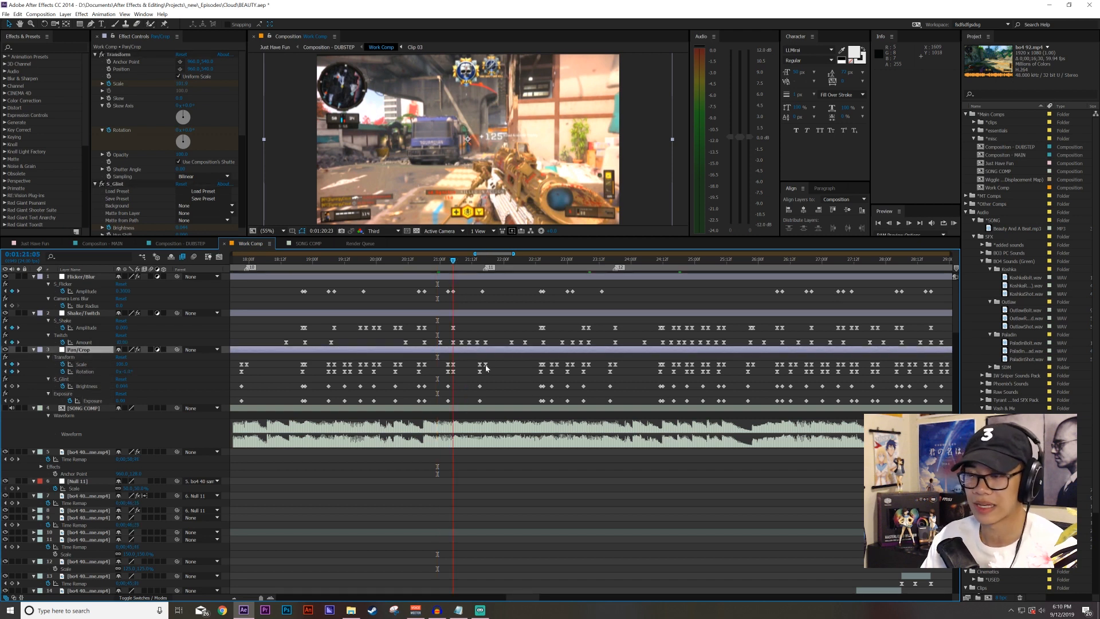
{"action": "left_click", "coordinate": [452, 371]}
{"action": "key", "text": "Delete"}
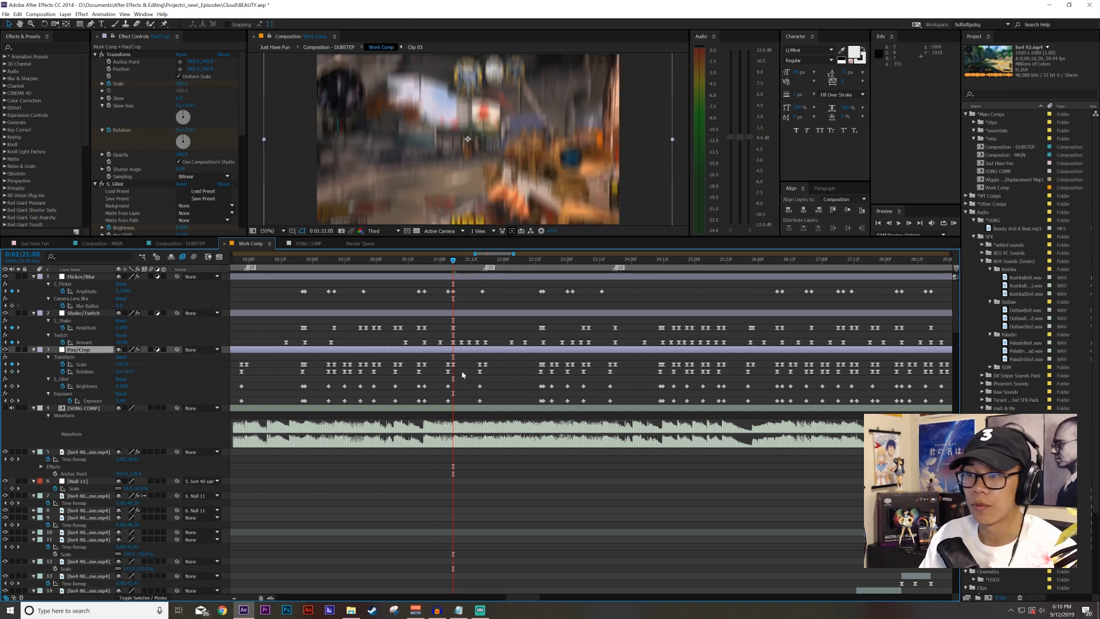
Set the Twitch Amount to 10 at 0:01:21:05 and delete its keyframe at 0:01:21:11.
{"action": "left_click", "coordinate": [124, 342]}
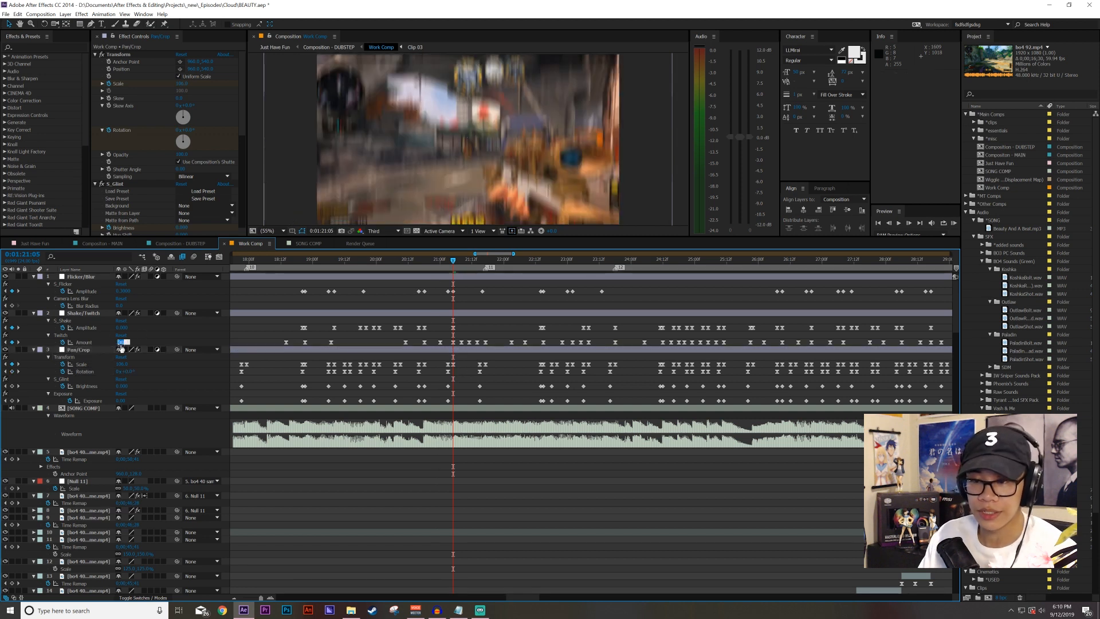
{"action": "type", "text": "10"}
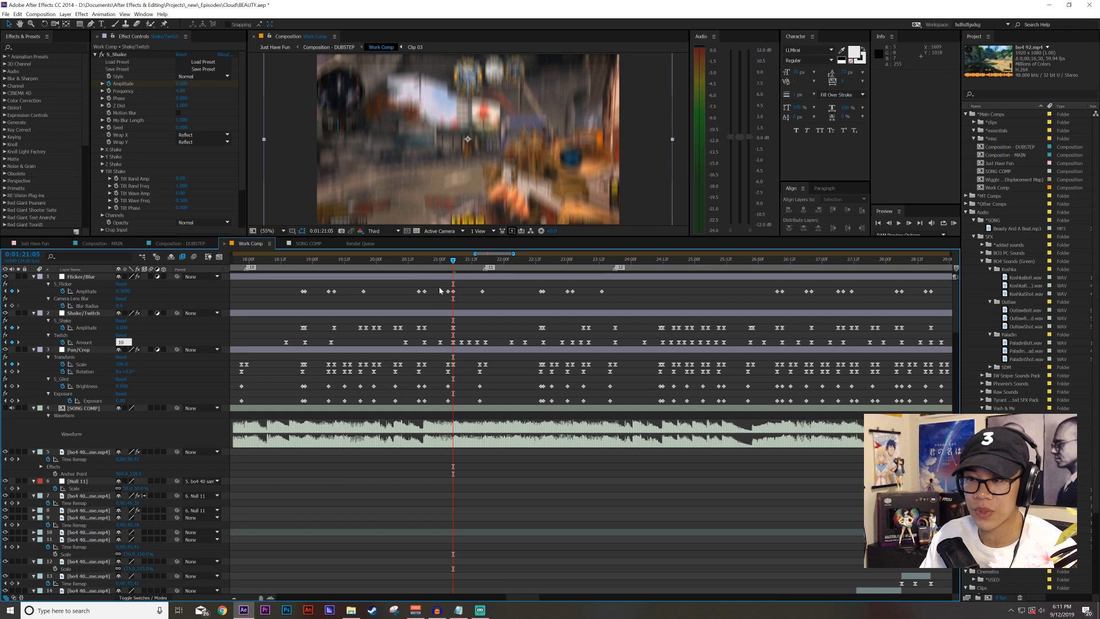
{"action": "key", "text": "Return"}
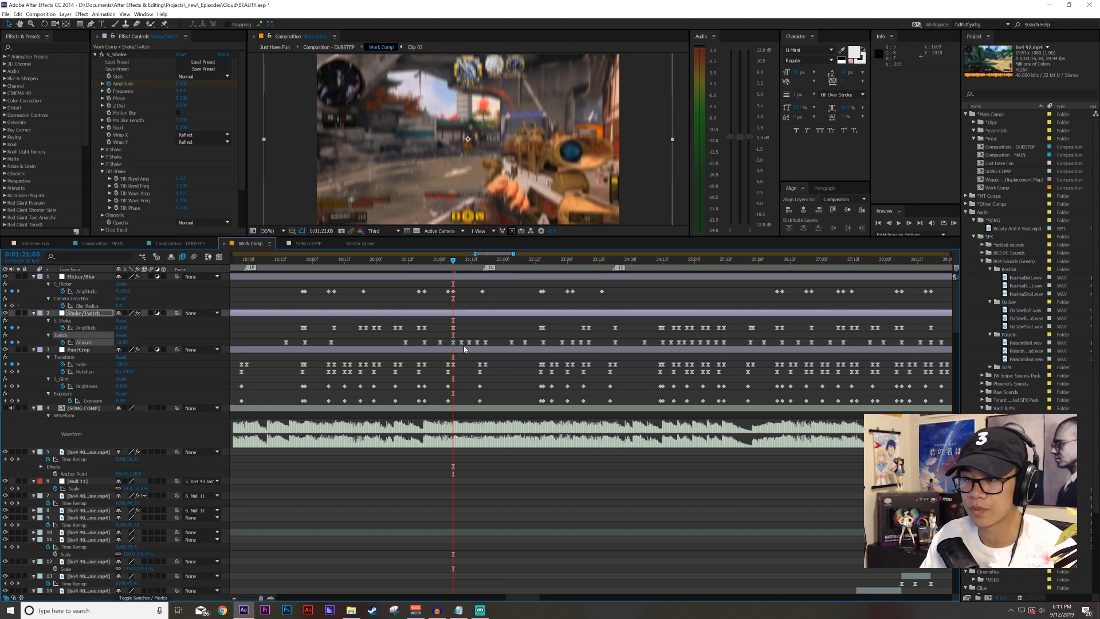
{"action": "mouse_move", "coordinate": [468, 344]}
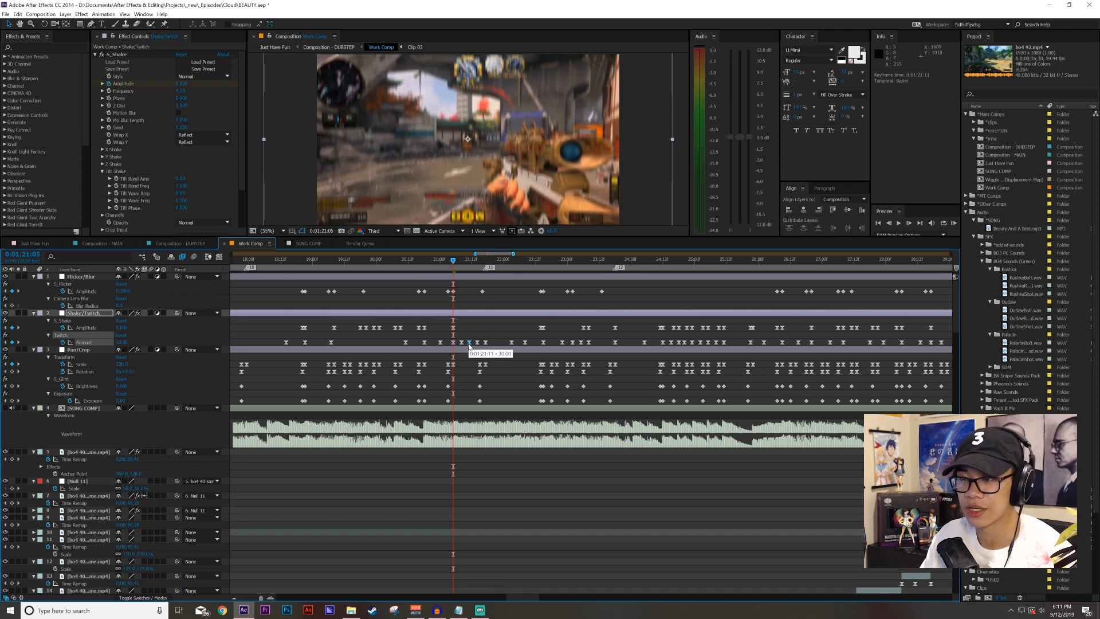
{"action": "key", "text": "Delete"}
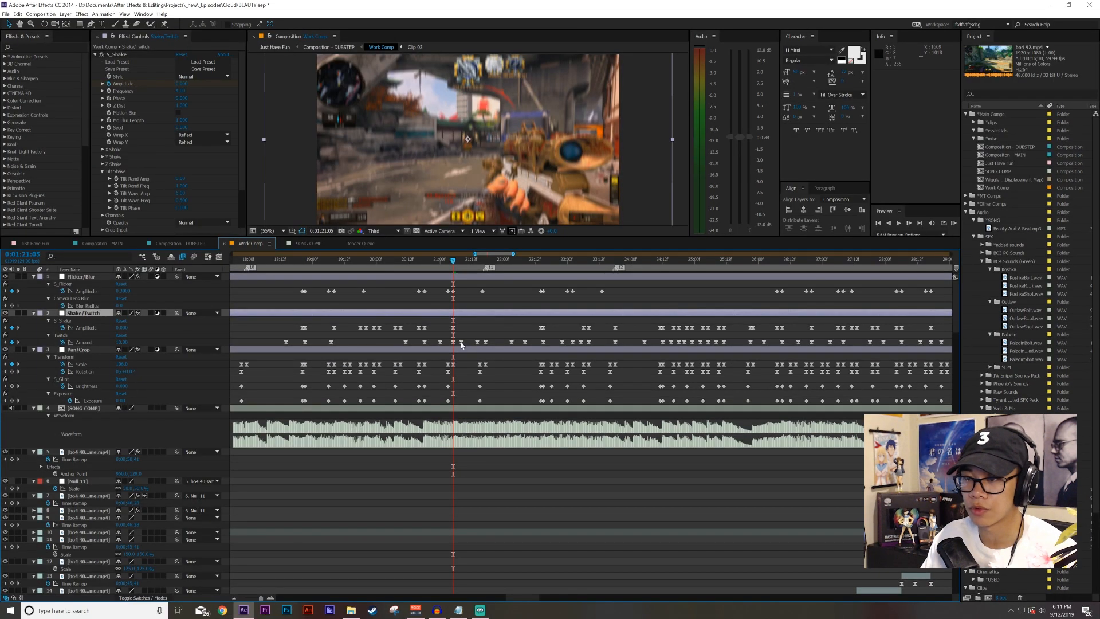
Remove the Twitch Amount keyframe just before the one at 0:01:21:17 and move the zero-value keyframe to 0:01:21:11.
{"action": "left_click_drag", "start_coordinate": [398, 315], "coordinate": [404, 320]}
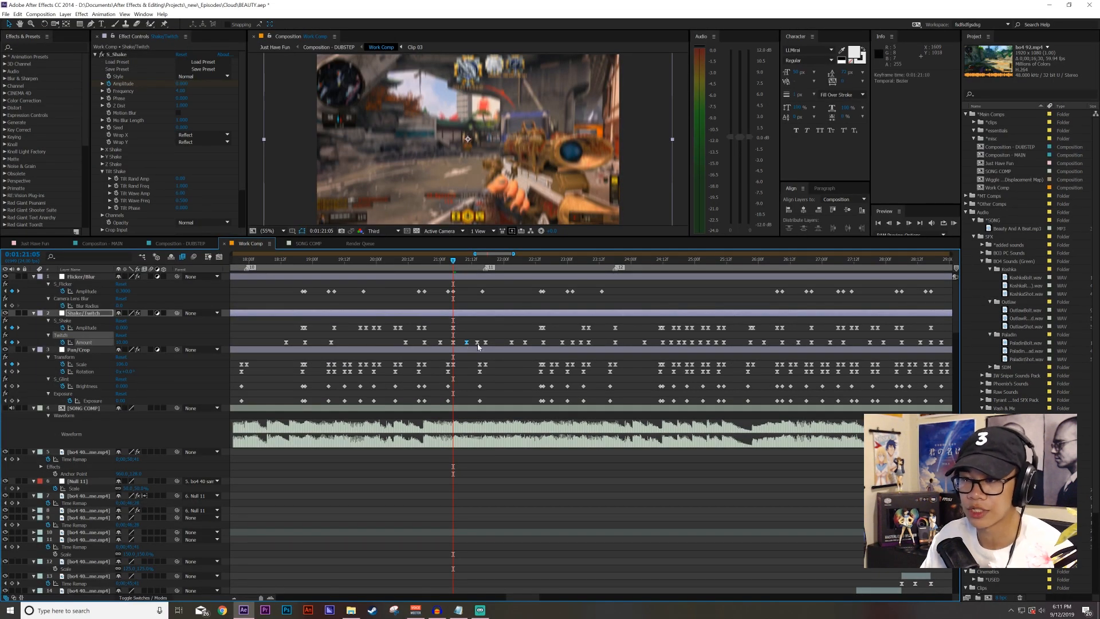
{"action": "left_click", "coordinate": [476, 343]}
{"action": "left_click", "coordinate": [467, 344]}
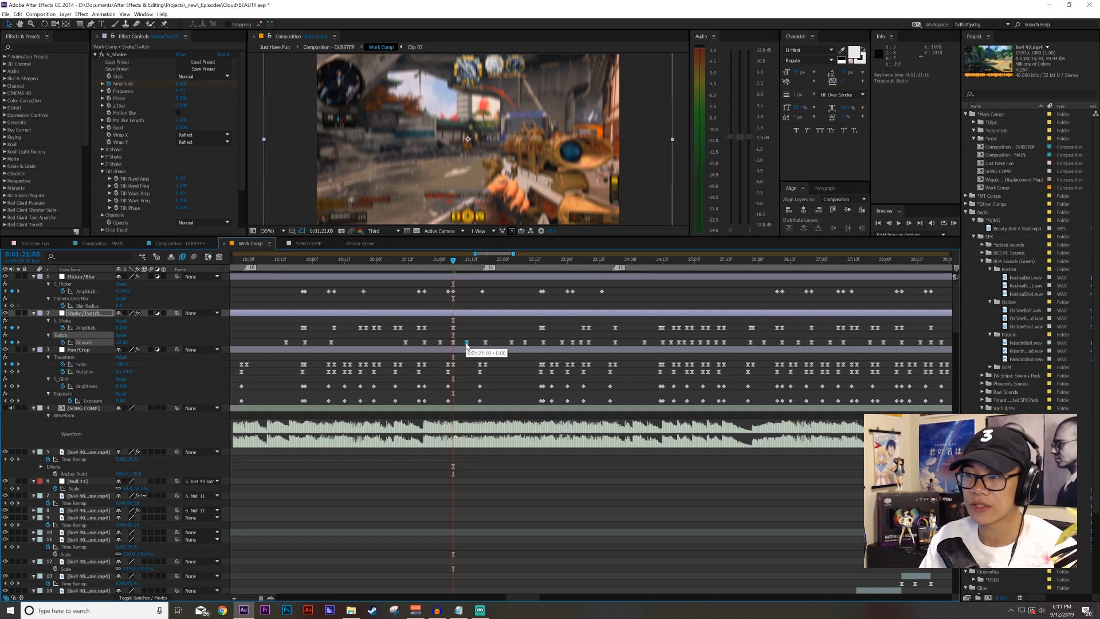
{"action": "key", "text": "alt+Right"}
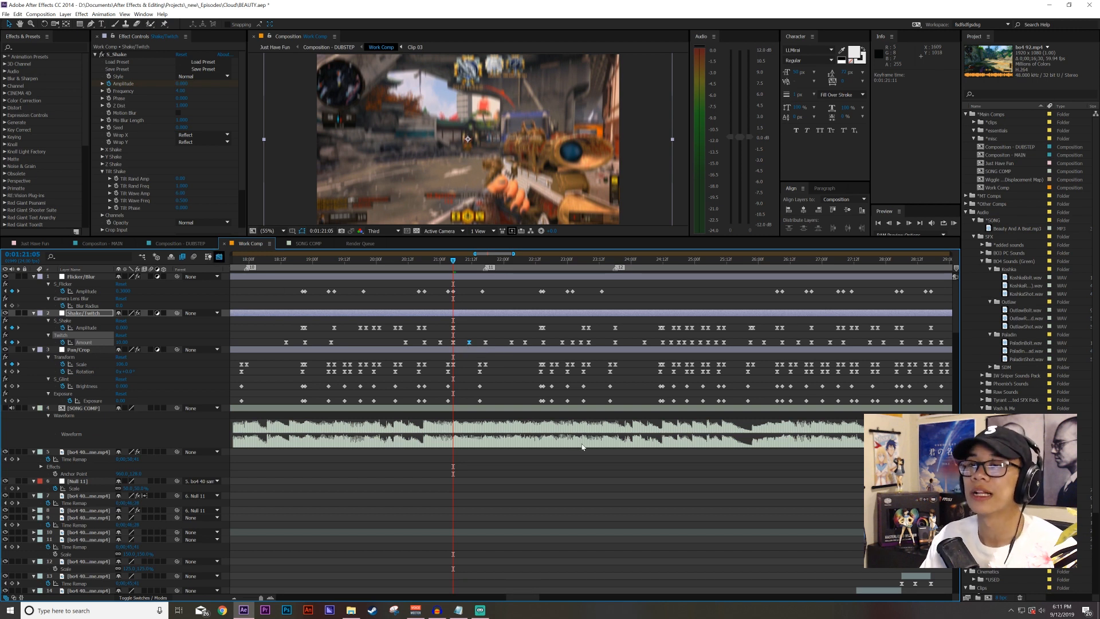
Check the Twitch Amount curve around 0:01:21:17 in the Graph Editor and save the project.
{"action": "key", "text": "shift+F3"}
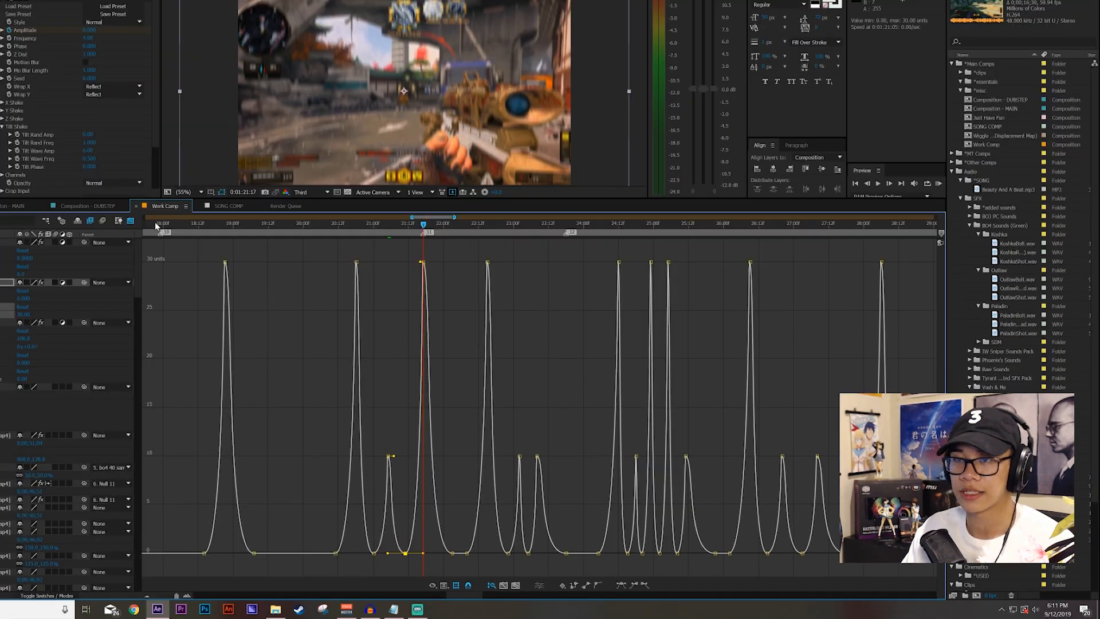
{"action": "left_click", "coordinate": [220, 257]}
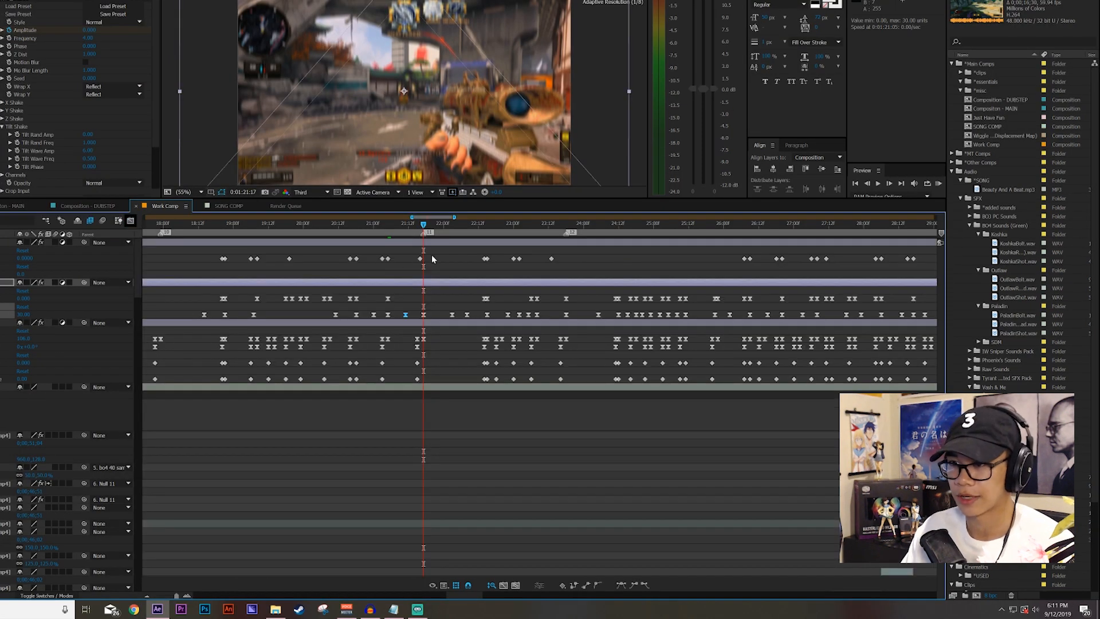
{"action": "key", "text": "ctrl+s"}
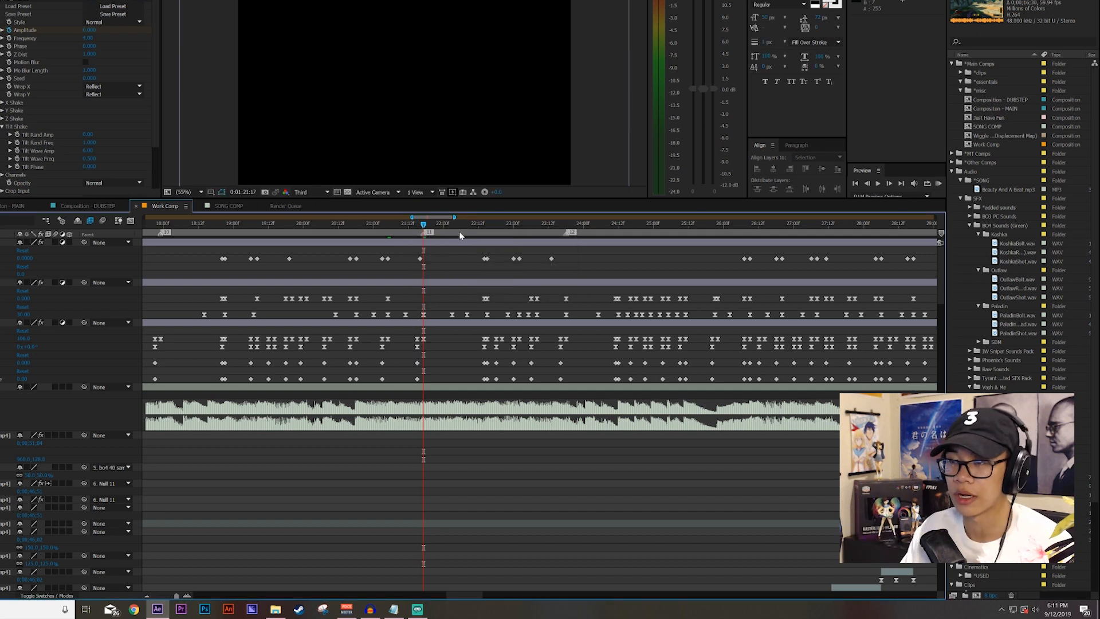
Scrub from 0:01:22:15 to 0:01:25:15 to compare the effect keyframes with the footage layers.
{"action": "left_click", "coordinate": [488, 225]}
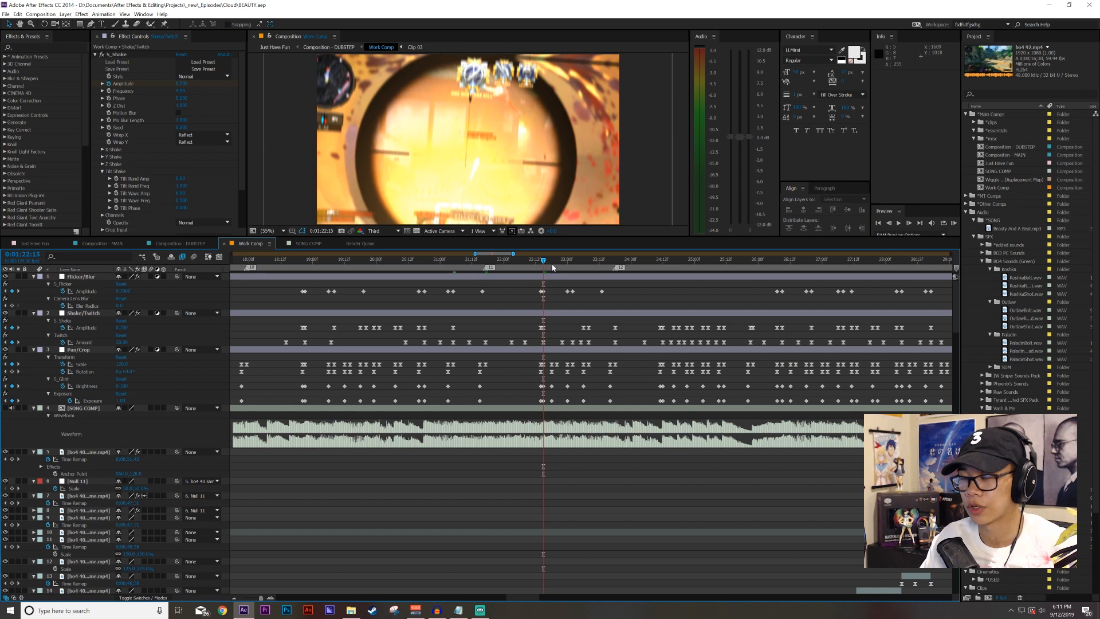
{"action": "left_click_drag", "start_coordinate": [490, 226], "coordinate": [507, 242]}
{"action": "left_click_drag", "start_coordinate": [560, 274], "coordinate": [567, 277]}
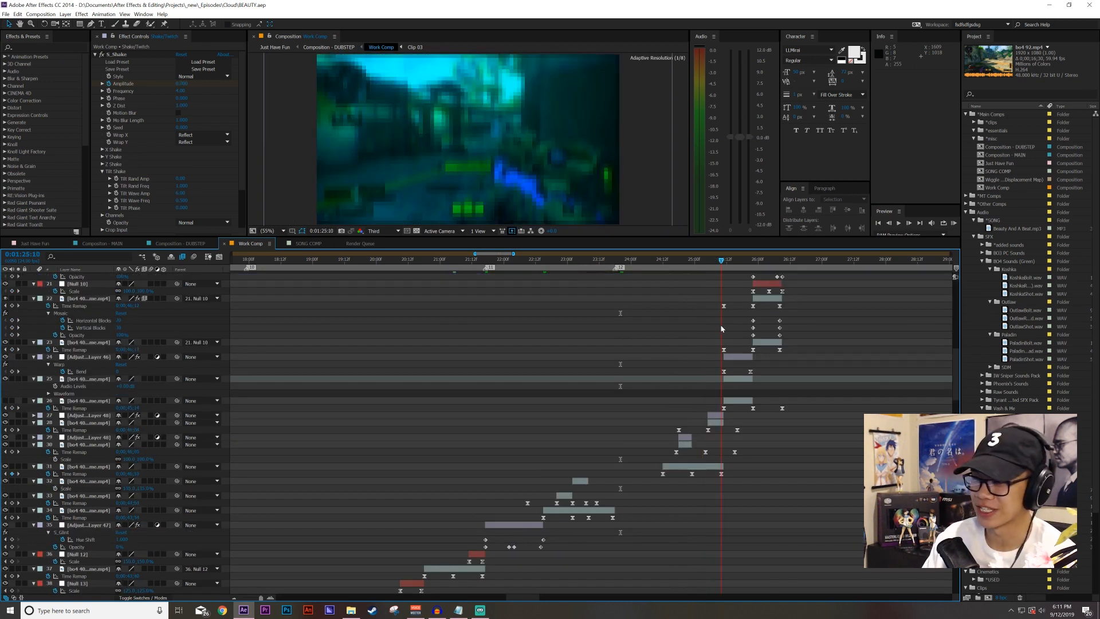
{"action": "left_click_drag", "start_coordinate": [721, 329], "coordinate": [734, 343]}
{"action": "scroll", "coordinate": [735, 344], "scroll_direction": "up", "scroll_amount": 6}
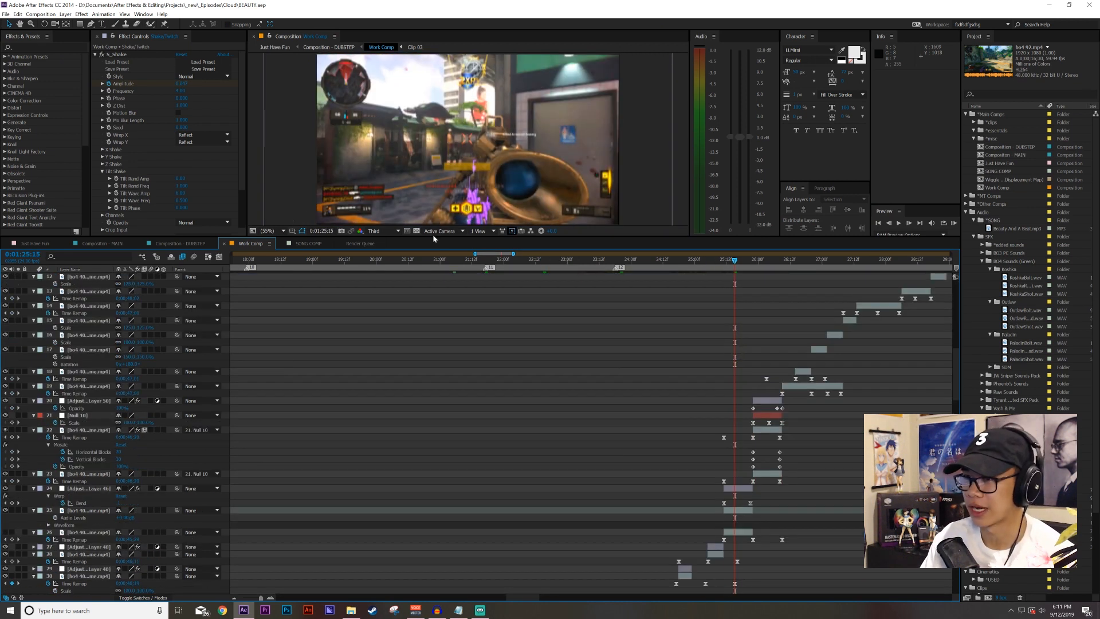
{"action": "scroll", "coordinate": [486, 274], "scroll_direction": "up", "scroll_amount": 1}
Scrub between 0:01:25:13 and 0:01:26:04 to review the scope shots and their footage layers against the song waveform.
{"action": "left_click_drag", "start_coordinate": [490, 255], "coordinate": [622, 369]}
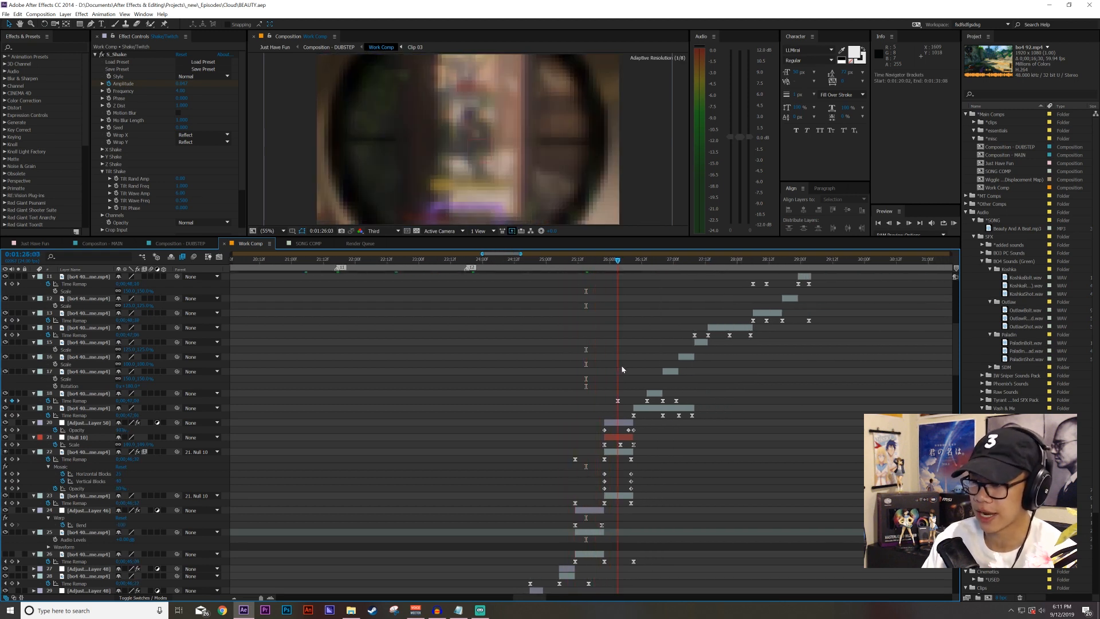
{"action": "scroll", "coordinate": [670, 344], "scroll_direction": "up", "scroll_amount": 5}
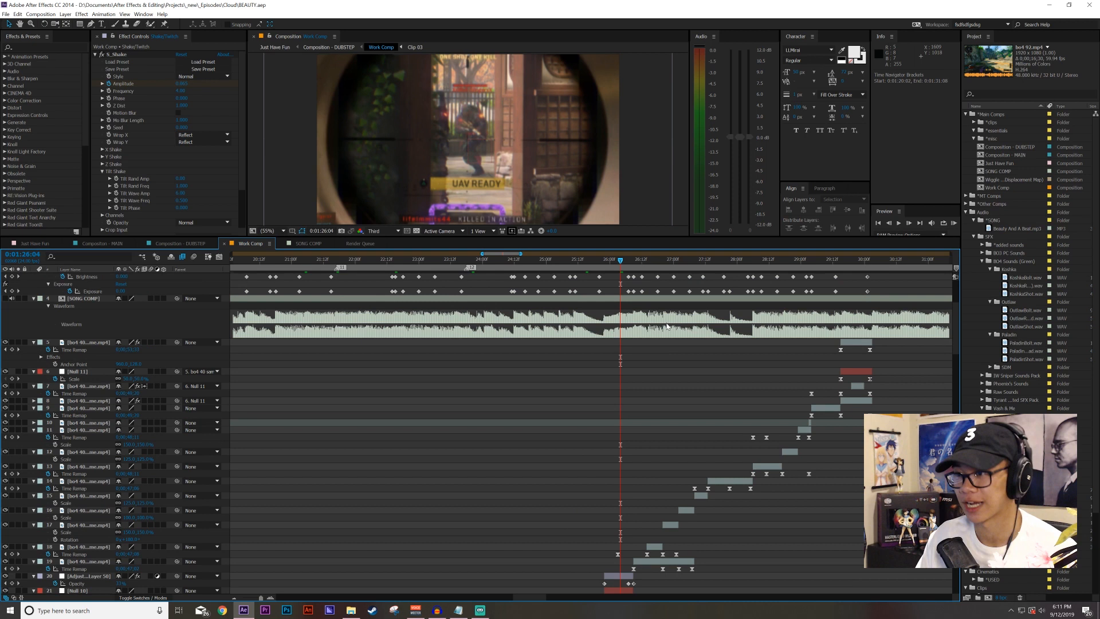
{"action": "scroll", "coordinate": [576, 276], "scroll_direction": "up", "scroll_amount": 4}
{"action": "left_click_drag", "start_coordinate": [572, 265], "coordinate": [614, 378]}
{"action": "scroll", "coordinate": [660, 344], "scroll_direction": "down", "scroll_amount": 10}
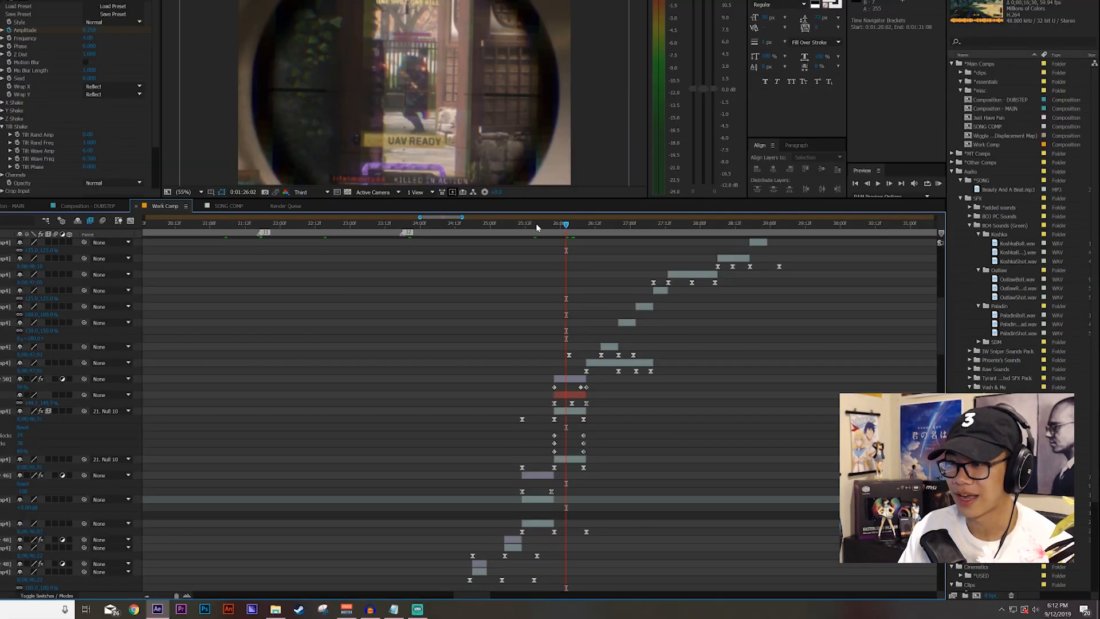
{"action": "left_click_drag", "start_coordinate": [536, 228], "coordinate": [528, 229]}
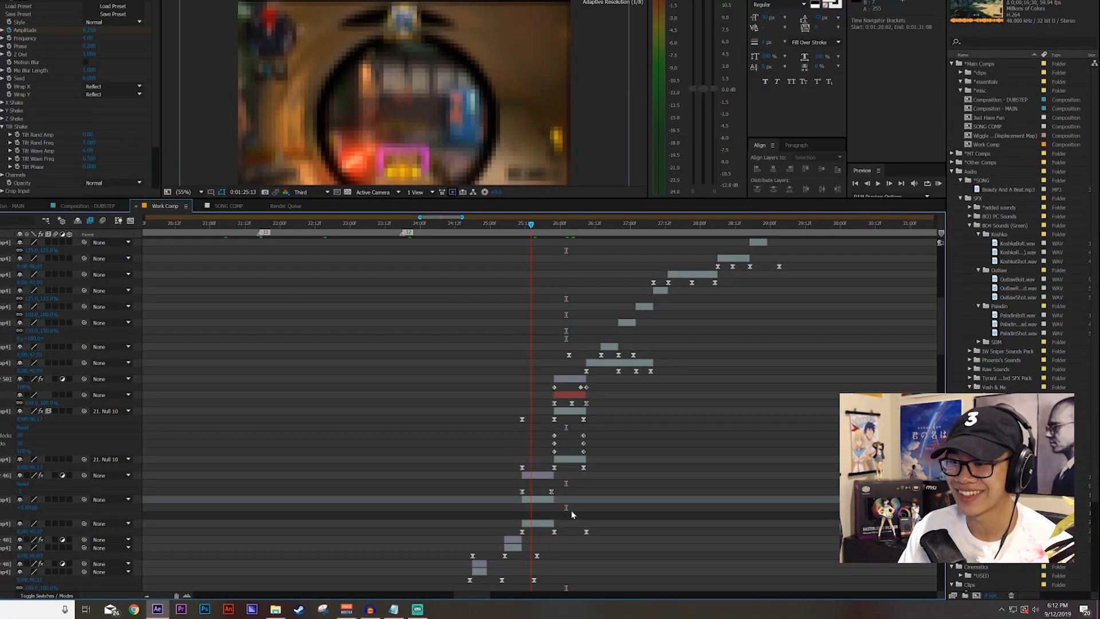
{"action": "key", "text": "Page_Down"}
{"action": "left_click", "coordinate": [538, 499]}
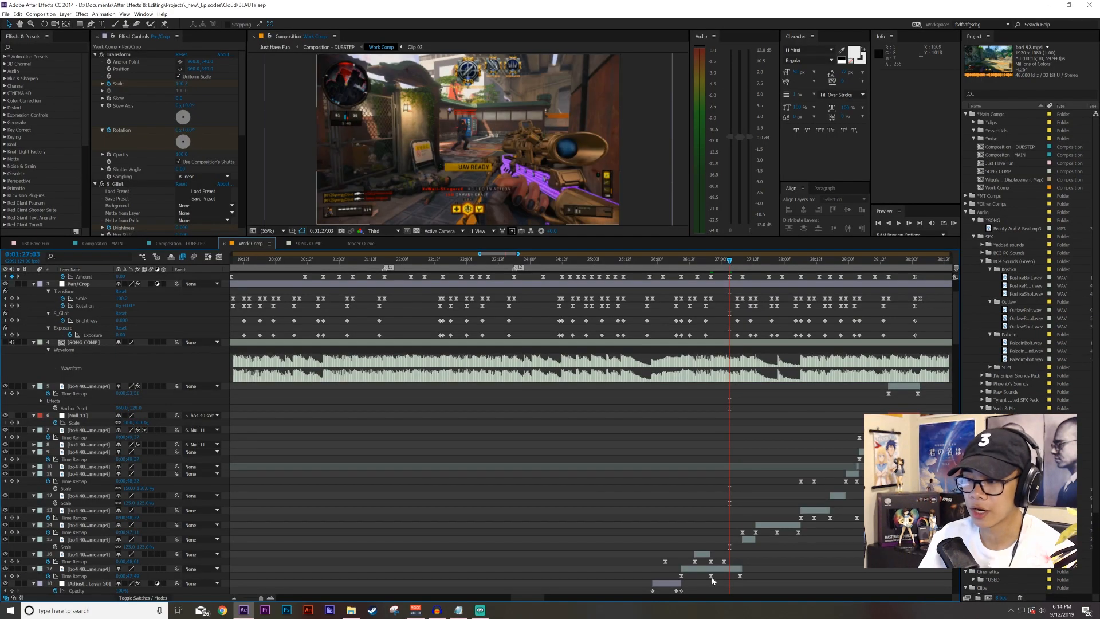
Show the Time Remap curve of layer 17 enlarged in the Graph Editor and scrub to 0:01:27:00.
{"action": "left_click", "coordinate": [711, 576]}
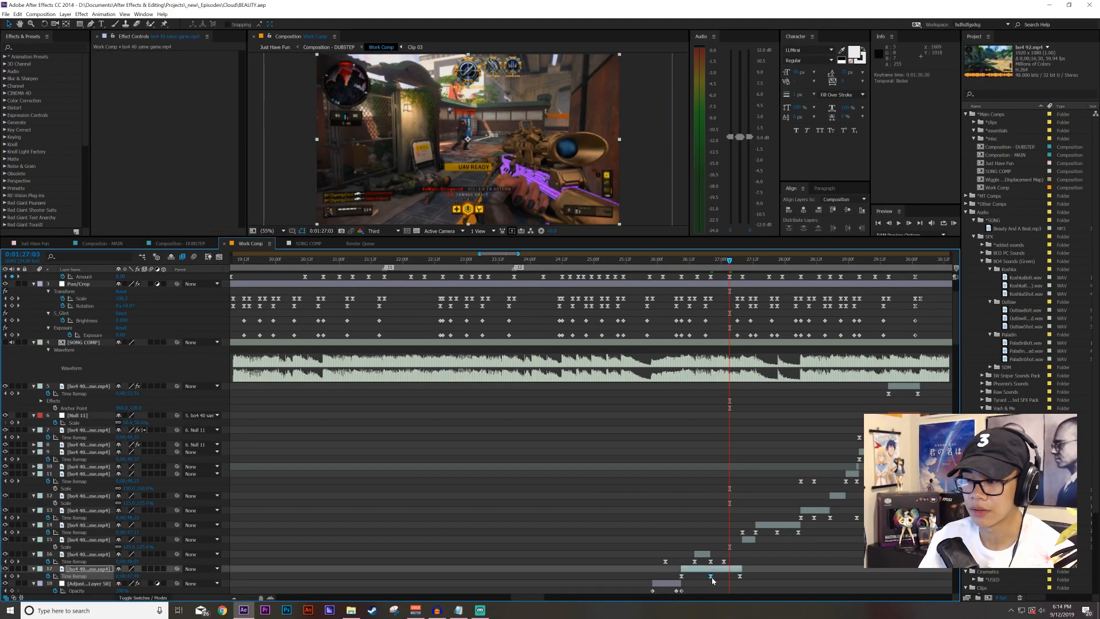
{"action": "left_click", "coordinate": [218, 257]}
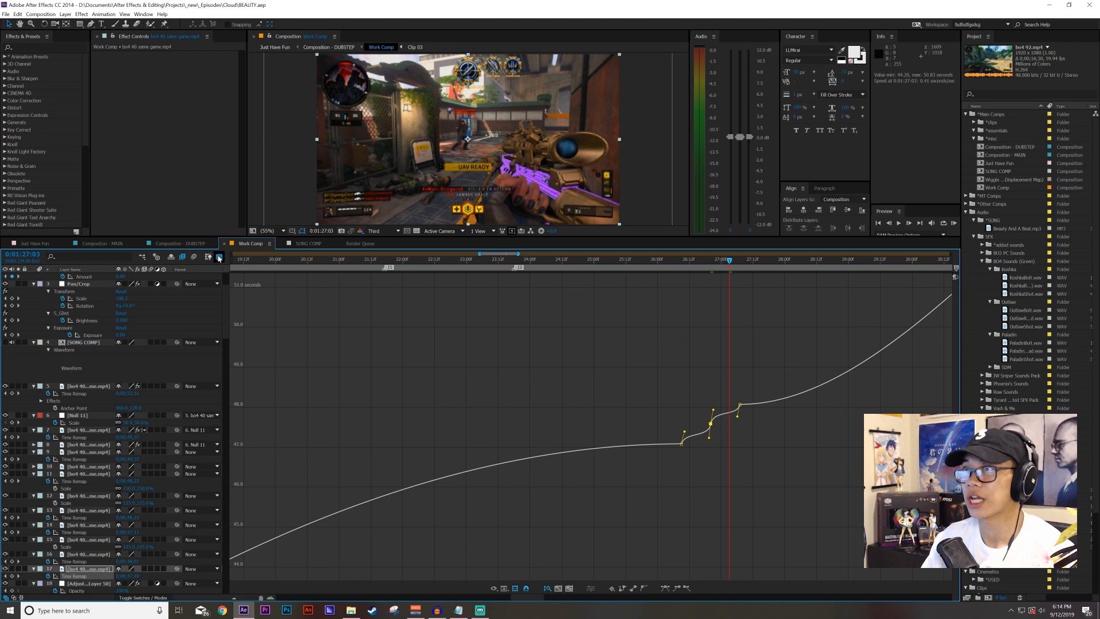
{"action": "key", "text": "equal"}
{"action": "key", "text": "equal"}
{"action": "left_click_drag", "start_coordinate": [723, 261], "coordinate": [698, 277]}
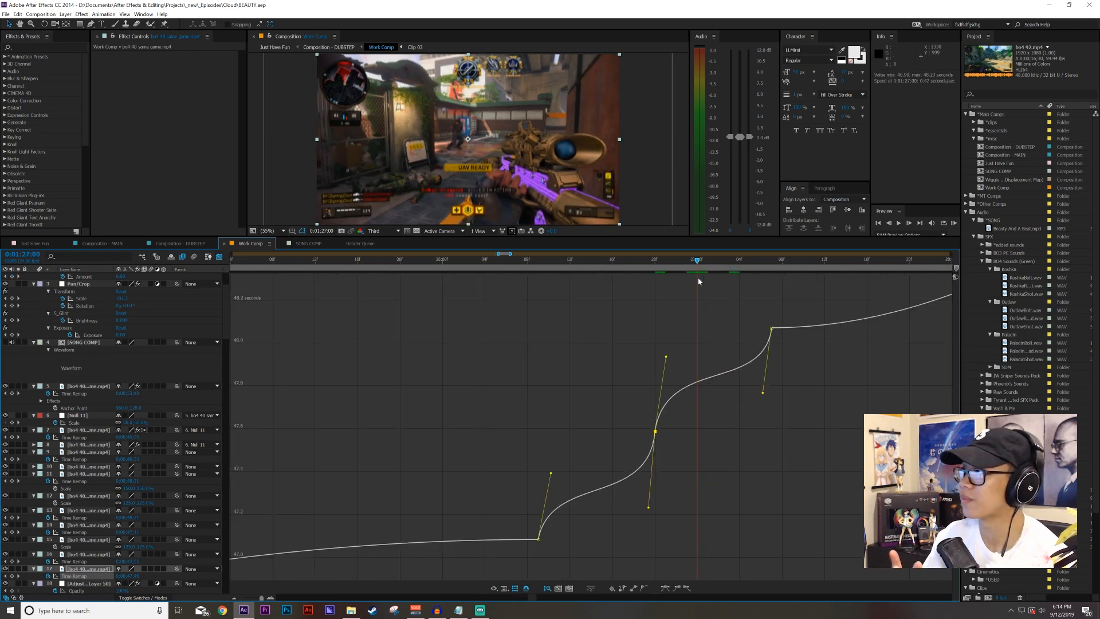
Step frame by frame between 0:01:26:22 and 0:01:27:04 to check the motion along layer 17's Time Remap curve.
{"action": "key", "text": "Page_Down"}
{"action": "key", "text": "Page_Down"}
{"action": "key", "text": "Page_Down"}
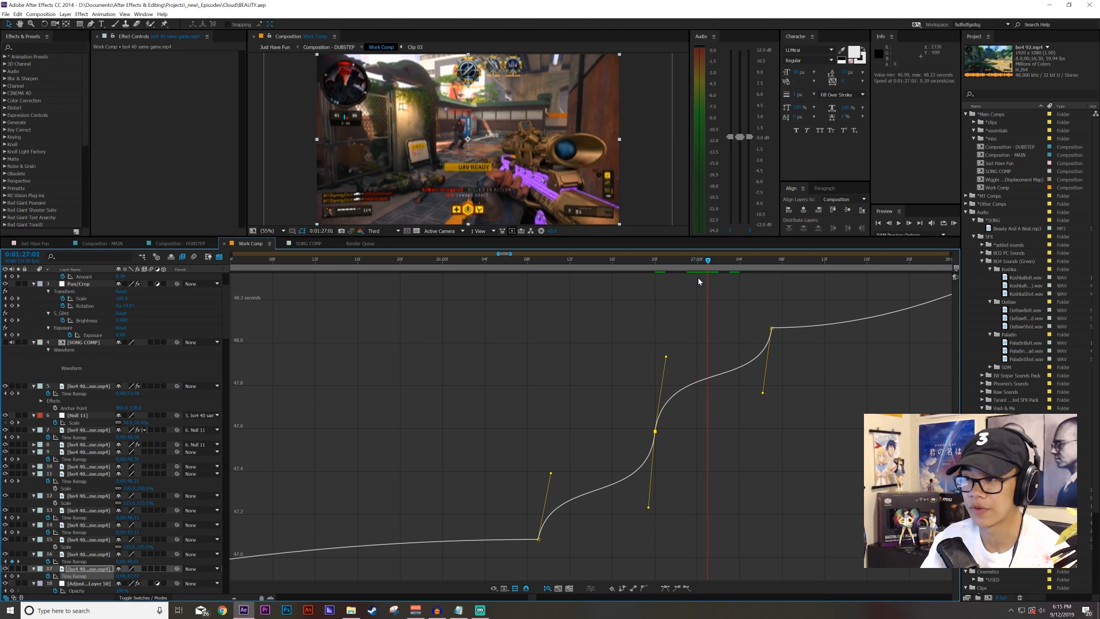
{"action": "key", "text": "Page_Down"}
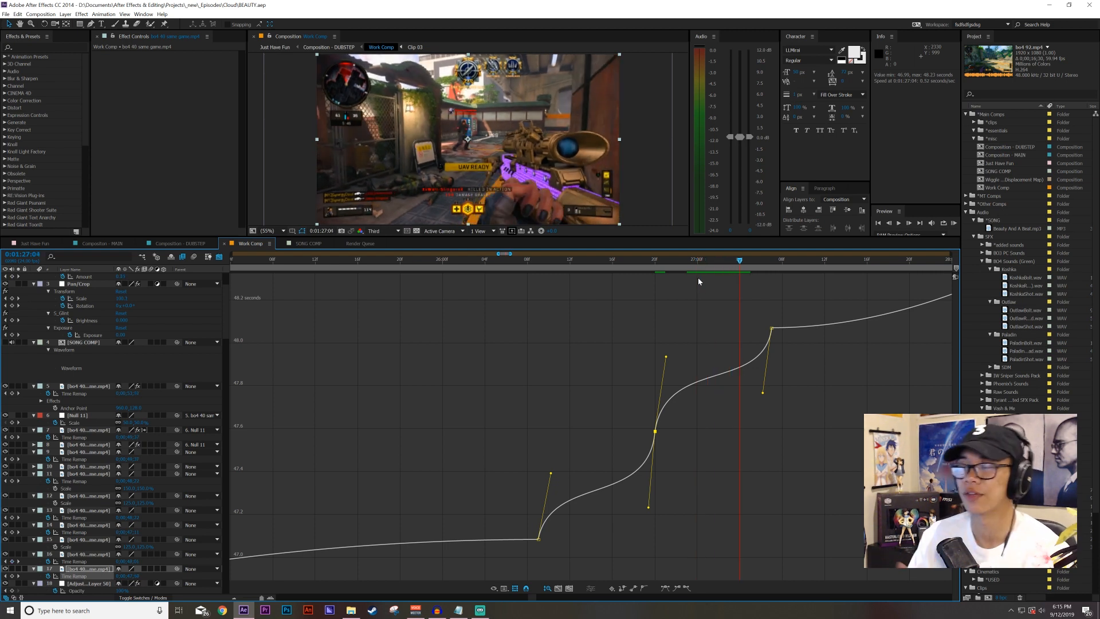
{"action": "key", "text": "Page_Up"}
{"action": "key", "text": "Page_Up"}
{"action": "key", "text": "Page_Up"}
{"action": "key", "text": "Page_Up"}
{"action": "key", "text": "Page_Up"}
{"action": "key", "text": "Page_Up"}
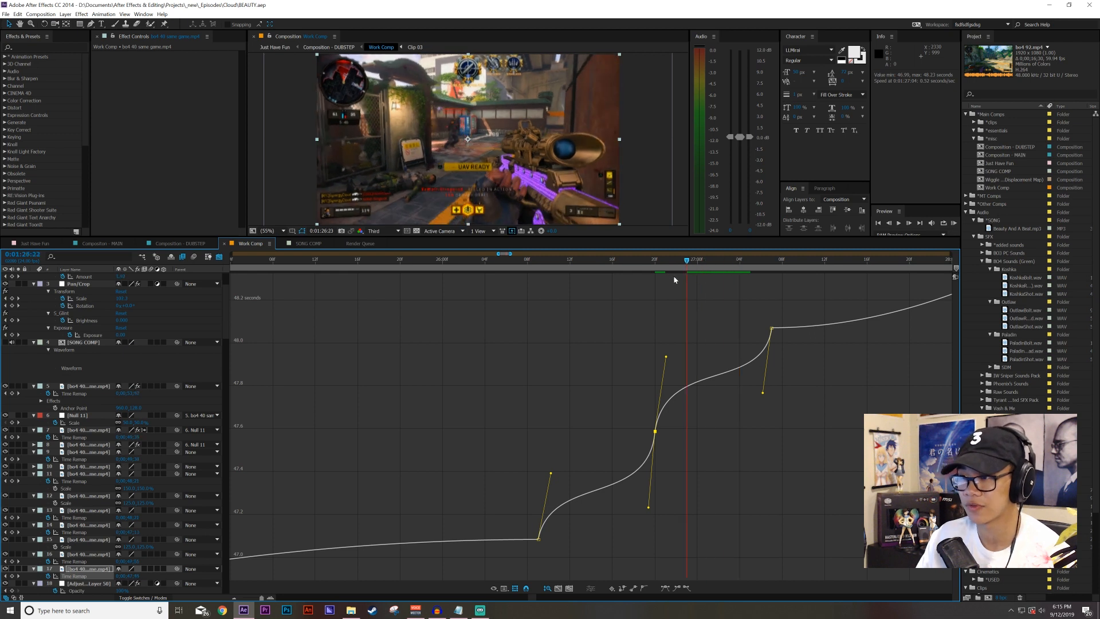
Return to the layer bars and scrub from 0:01:26:22 to 0:01:28:11 to review the footage layers and effect keyframes.
{"action": "key", "text": "Page_Down"}
{"action": "left_click_drag", "start_coordinate": [690, 262], "coordinate": [712, 270]}
{"action": "key", "text": "shift+F3"}
{"action": "key", "text": "minus"}
{"action": "key", "text": "minus"}
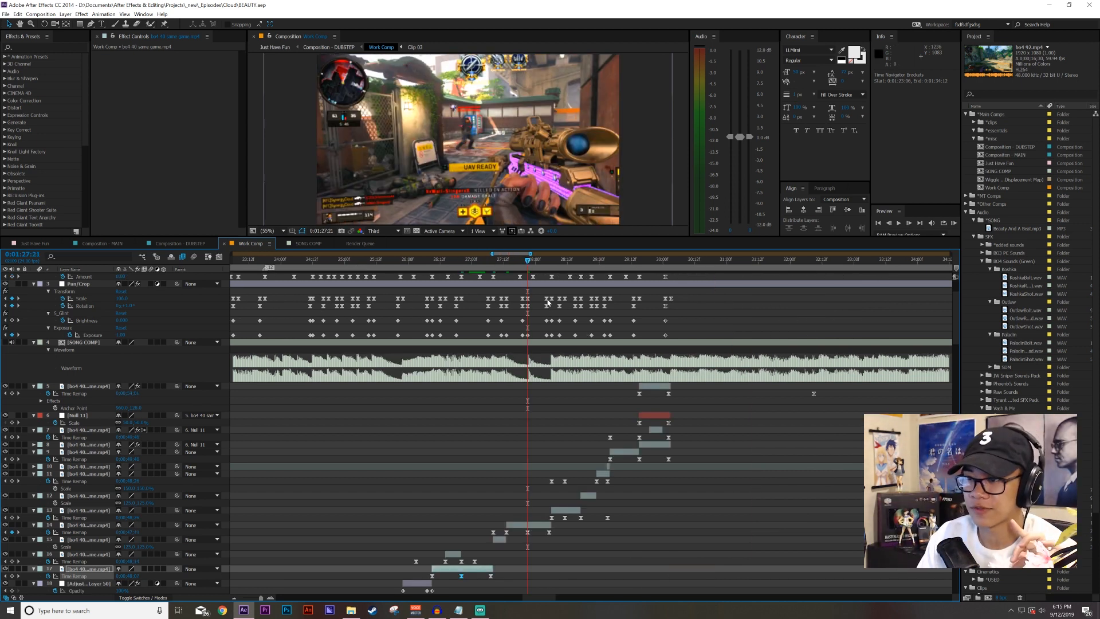
{"action": "scroll", "coordinate": [536, 265], "scroll_direction": "up", "scroll_amount": 1}
{"action": "left_click_drag", "start_coordinate": [535, 265], "coordinate": [569, 343]}
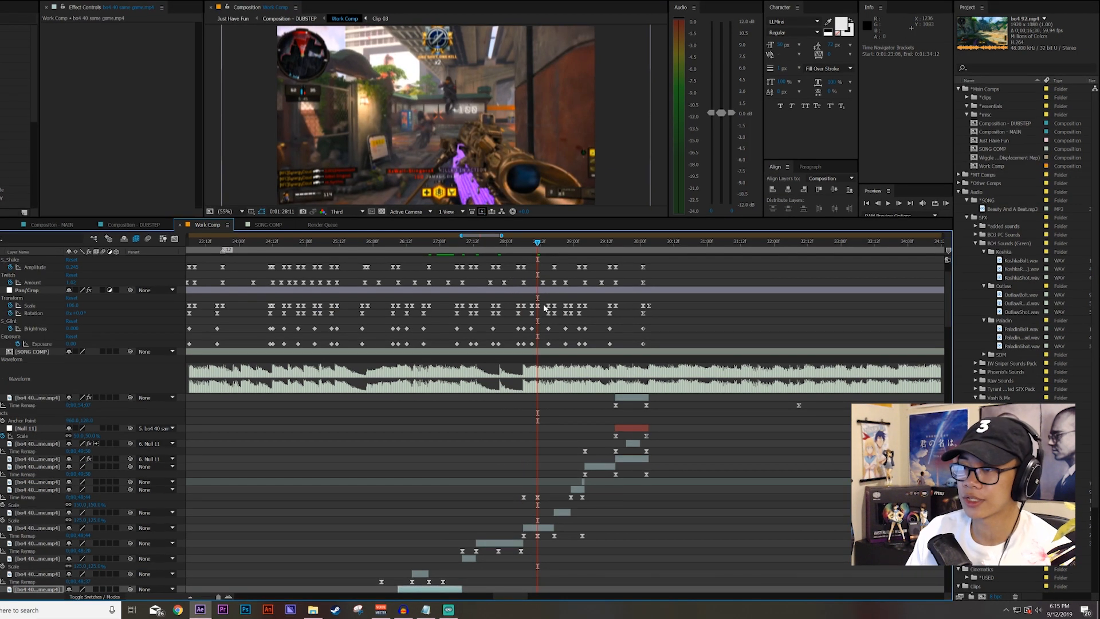
Highlight the Pan/Crop effect keyframes near 0:01:28:10 and scrub between 0:01:28:06 and 0:01:28:22 to compare them with the footage.
{"action": "left_click_drag", "start_coordinate": [544, 307], "coordinate": [528, 354]}
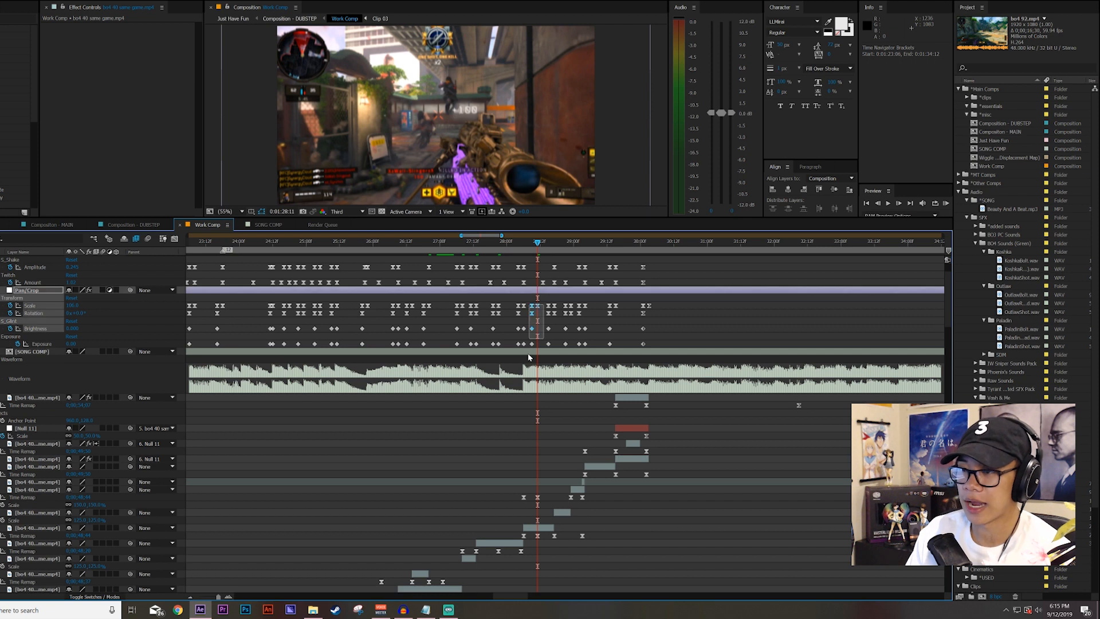
{"action": "left_click_drag", "start_coordinate": [518, 248], "coordinate": [537, 306]}
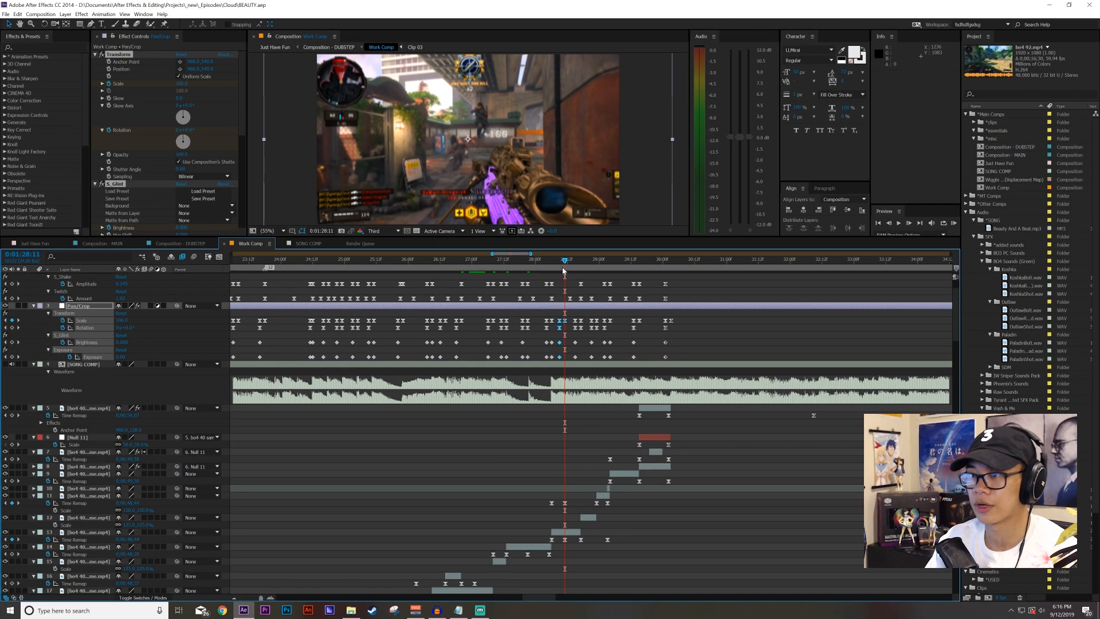
{"action": "left_click_drag", "start_coordinate": [537, 243], "coordinate": [525, 367]}
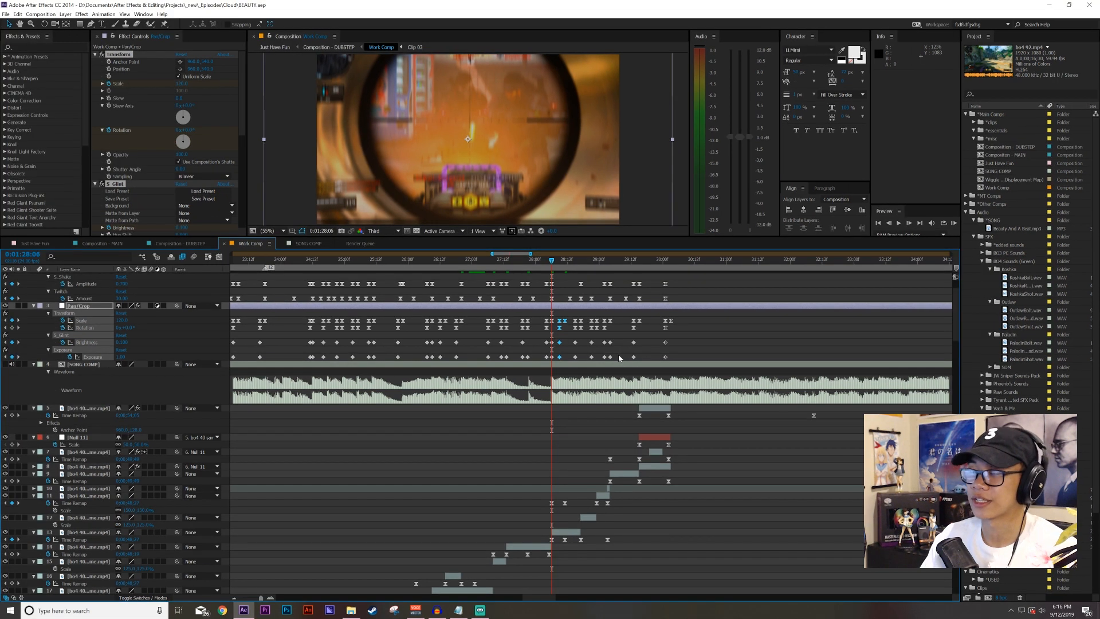
{"action": "left_click", "coordinate": [480, 610]}
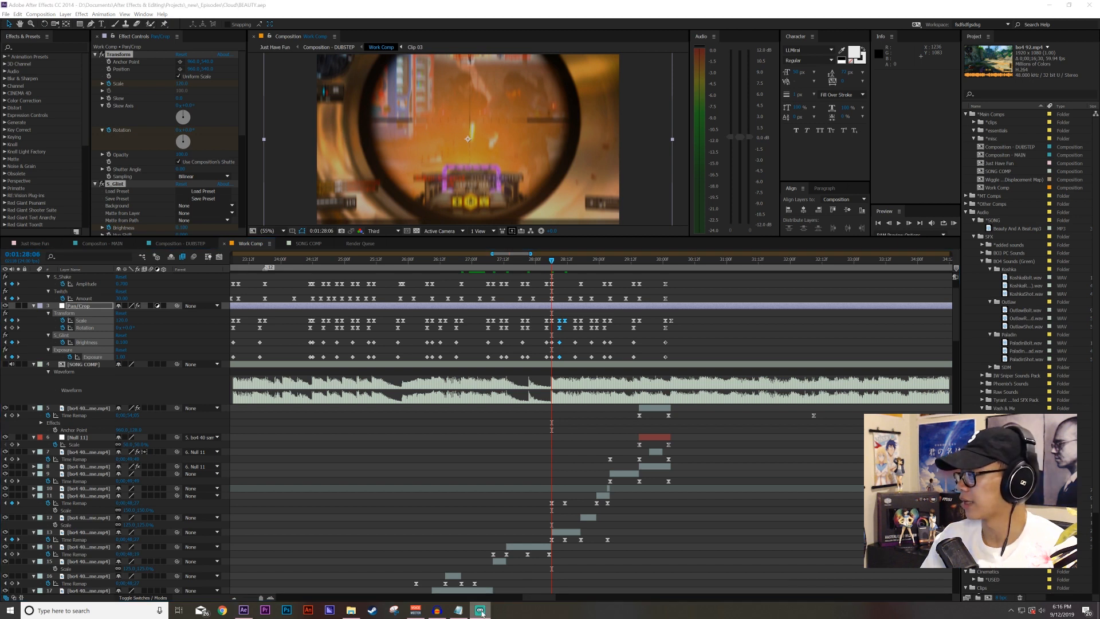
{"action": "left_click", "coordinate": [535, 310]}
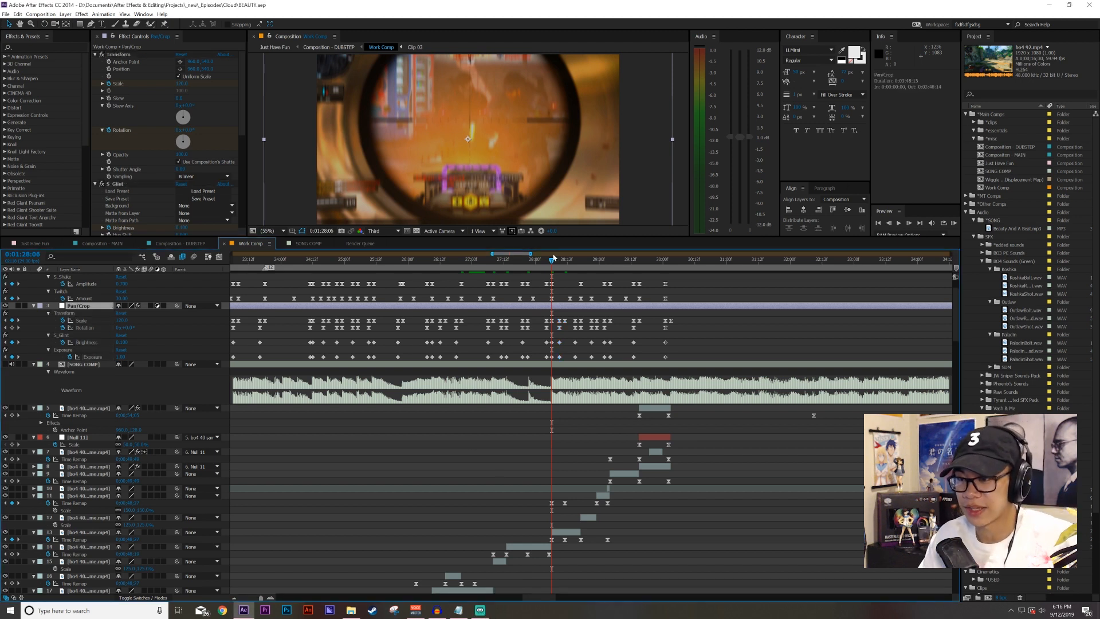
{"action": "left_click_drag", "start_coordinate": [555, 267], "coordinate": [598, 354]}
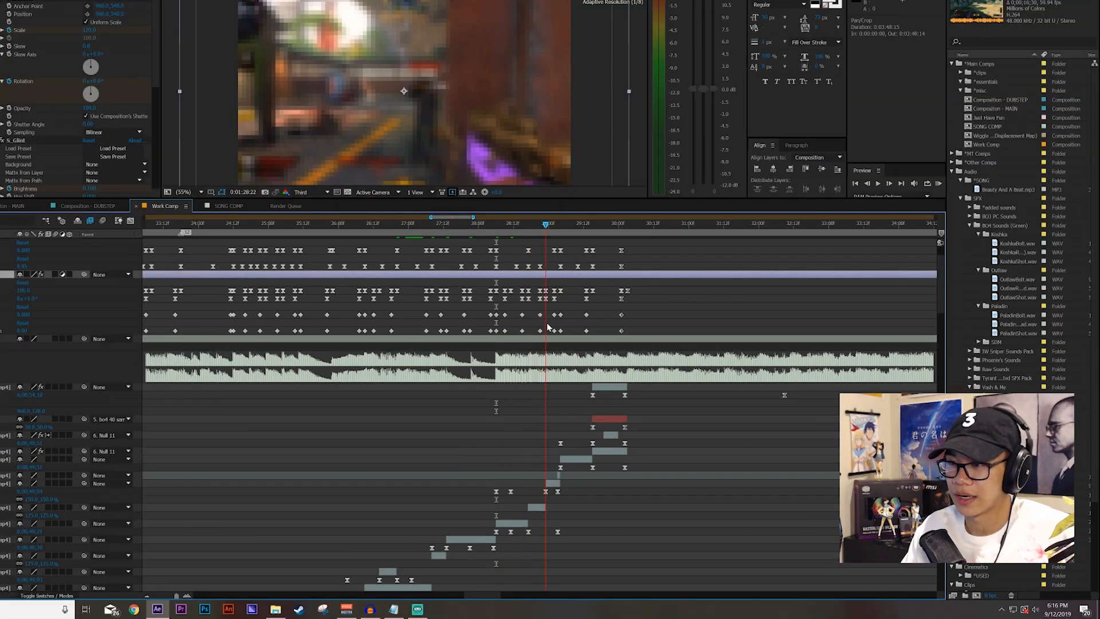
{"action": "left_click_drag", "start_coordinate": [547, 326], "coordinate": [512, 353]}
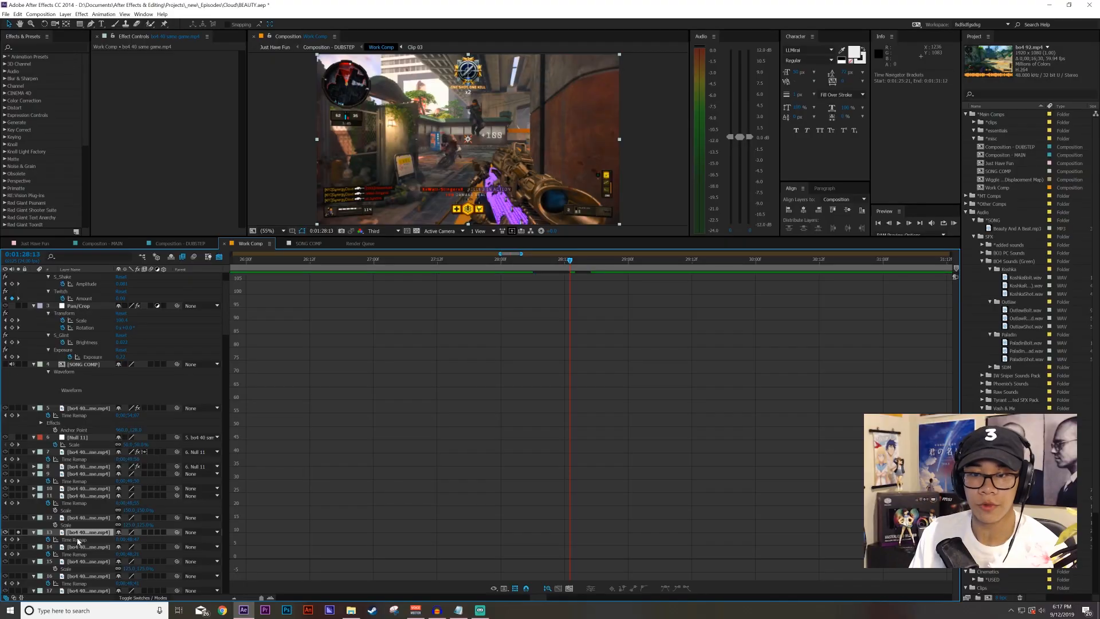
Show layer 13's Time Remap curve enlarged in the Graph Editor and shorten the middle keyframe's incoming handle slightly.
{"action": "left_click", "coordinate": [78, 540]}
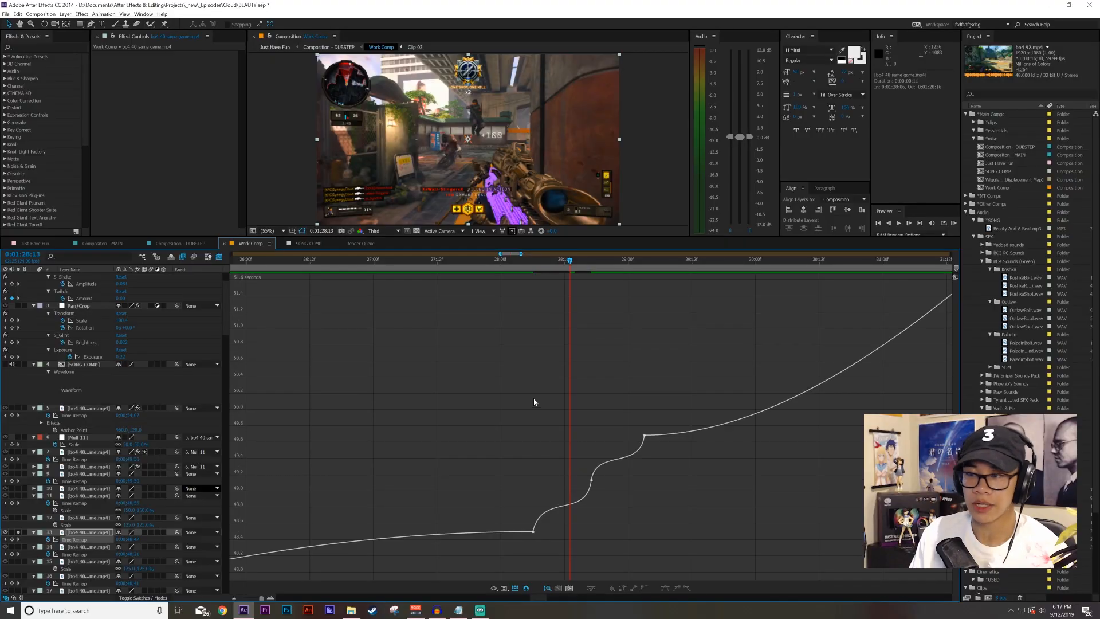
{"action": "left_click_drag", "start_coordinate": [477, 426], "coordinate": [559, 558]}
{"action": "key", "text": "="}
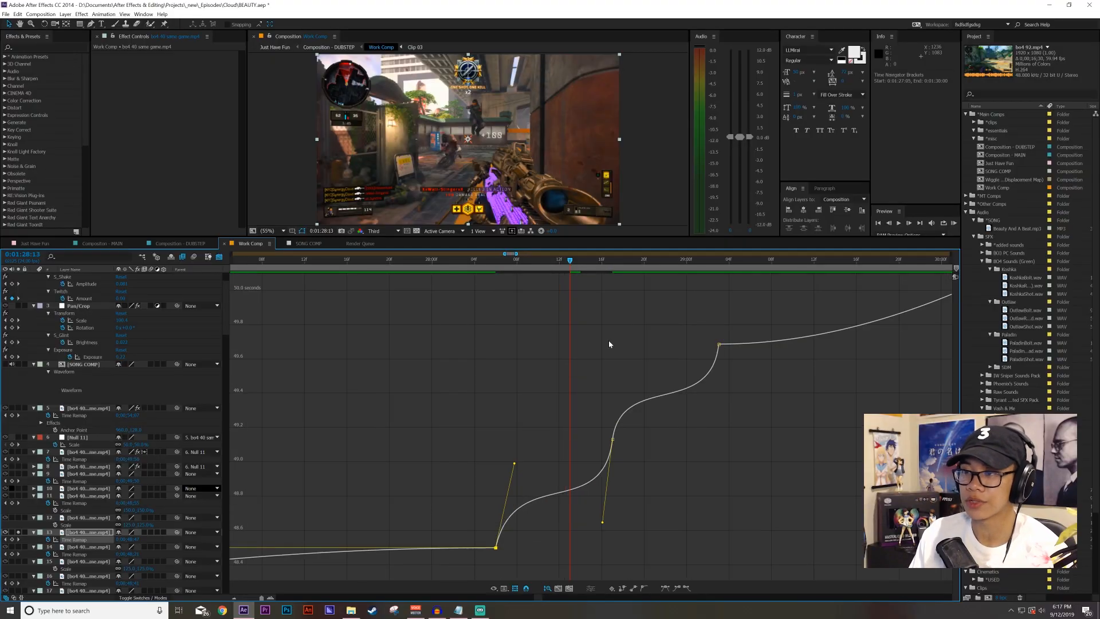
{"action": "left_click_drag", "start_coordinate": [602, 516], "coordinate": [603, 509]}
Scrub and preview the frames around 0:01:28:11 to check the motion along layer 13's adjusted Time Remap curve.
{"action": "left_click", "coordinate": [527, 267]}
{"action": "left_click_drag", "start_coordinate": [540, 279], "coordinate": [512, 414]}
{"action": "key", "text": "space"}
{"action": "left_click_drag", "start_coordinate": [593, 434], "coordinate": [547, 282]}
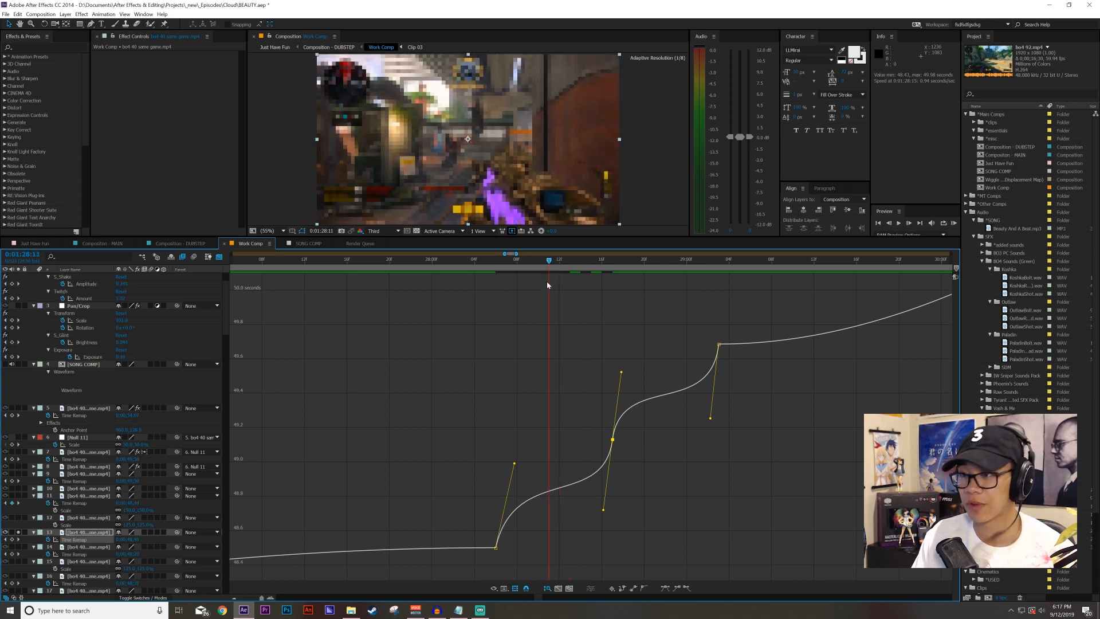
Compare layer 13's bar with its Time Remap curve and scrub to 0:01:28:14 with more of the curve in view.
{"action": "key", "text": "shift+F3"}
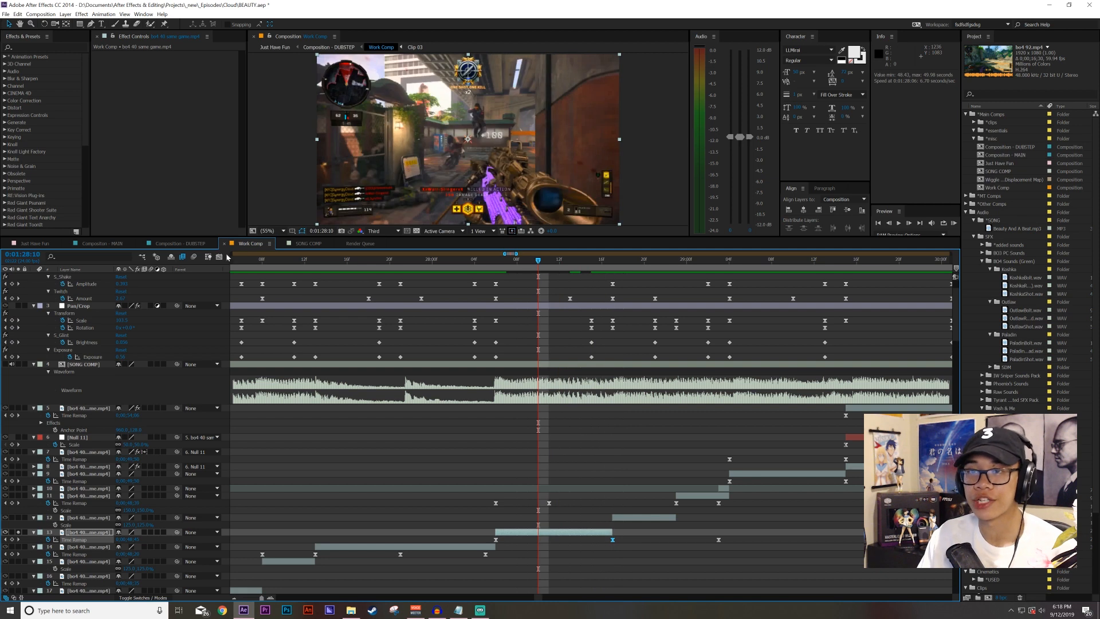
{"action": "left_click", "coordinate": [220, 258]}
{"action": "left_click_drag", "start_coordinate": [537, 264], "coordinate": [619, 304]}
{"action": "key", "text": "minus"}
{"action": "key", "text": "minus"}
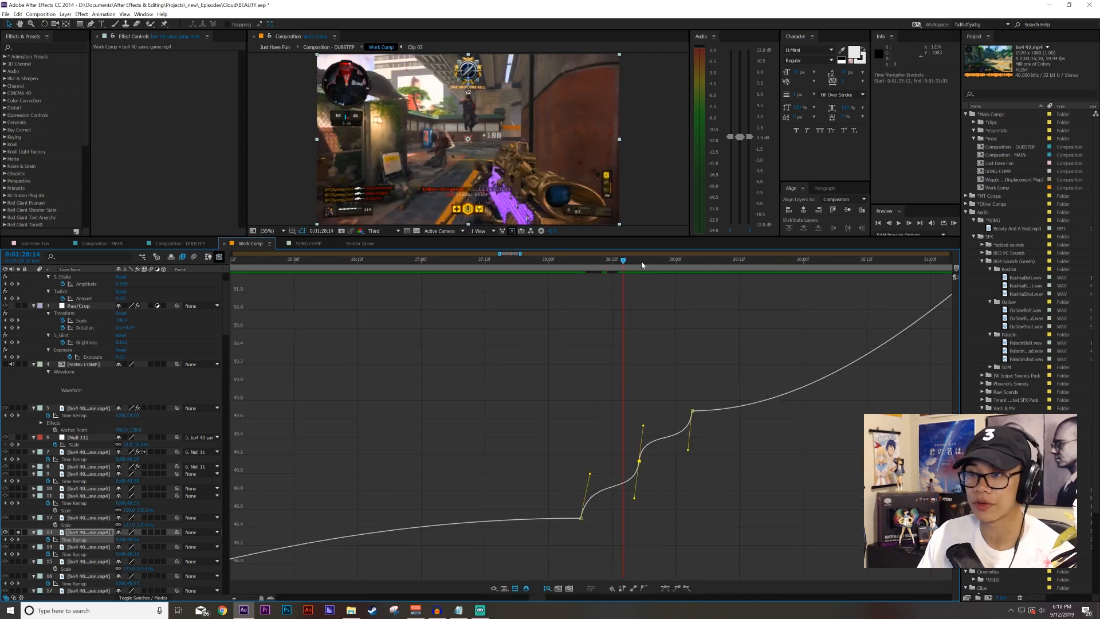
Return to the layer bars and review the Flicker/Blur, Shake/Twitch and Pan/Crop keyframes against the song waveform from 0:01:24:12 to 0:01:26:20.
{"action": "key", "text": "shift+F3"}
{"action": "key", "text": "minus"}
{"action": "left_click_drag", "start_coordinate": [509, 254], "coordinate": [512, 254]}
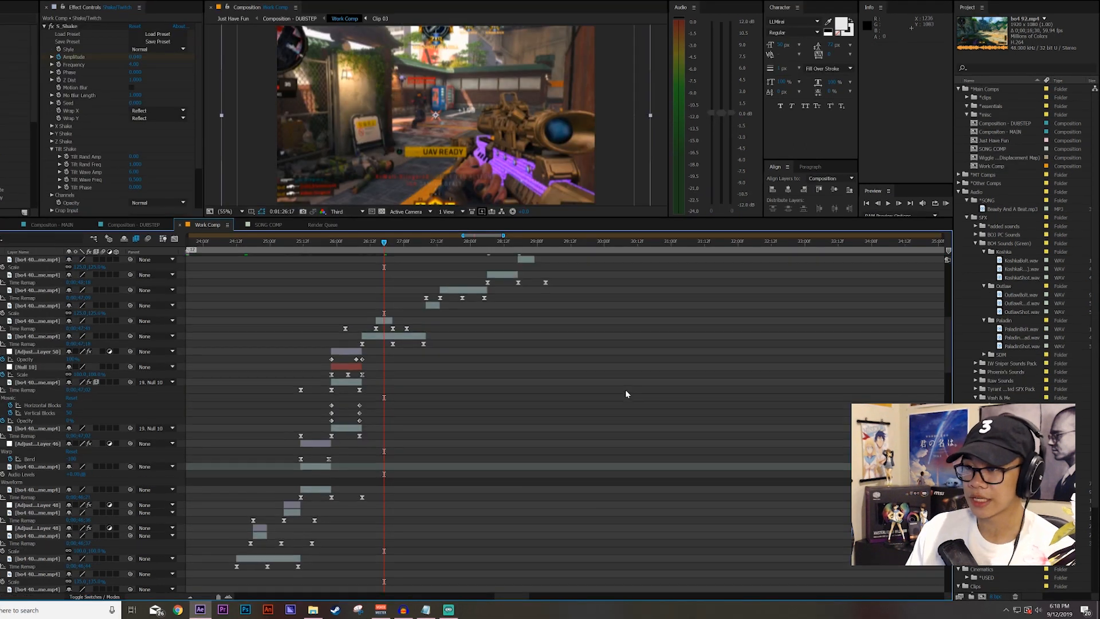
{"action": "scroll", "coordinate": [626, 394], "scroll_direction": "up", "scroll_amount": 10}
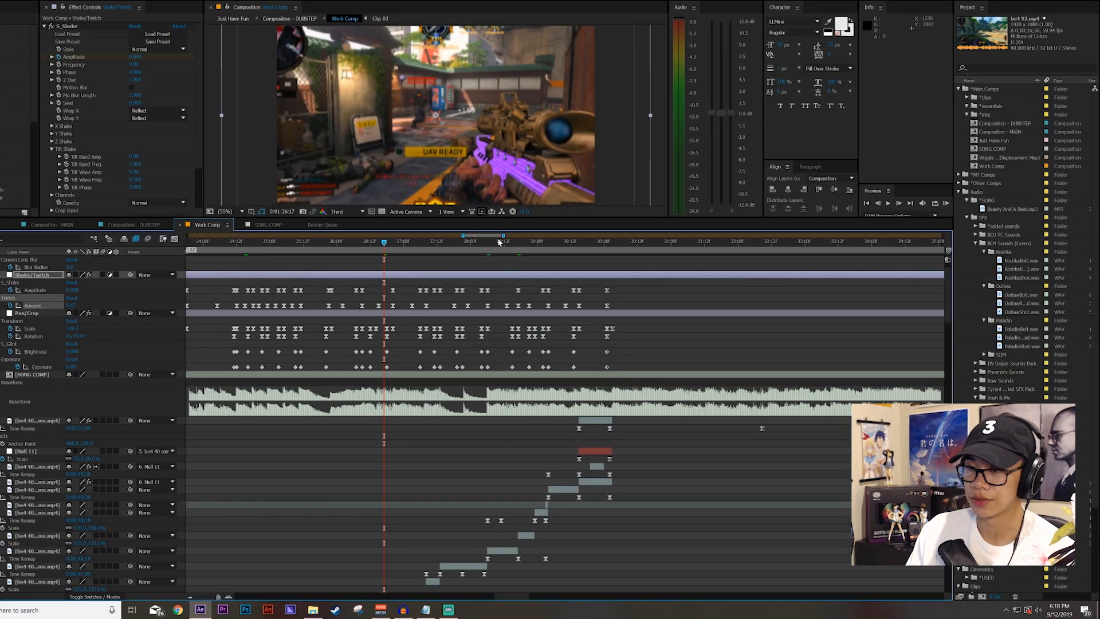
{"action": "scroll", "coordinate": [499, 242], "scroll_direction": "up", "scroll_amount": 2}
{"action": "scroll", "coordinate": [496, 238], "scroll_direction": "left", "scroll_amount": 4}
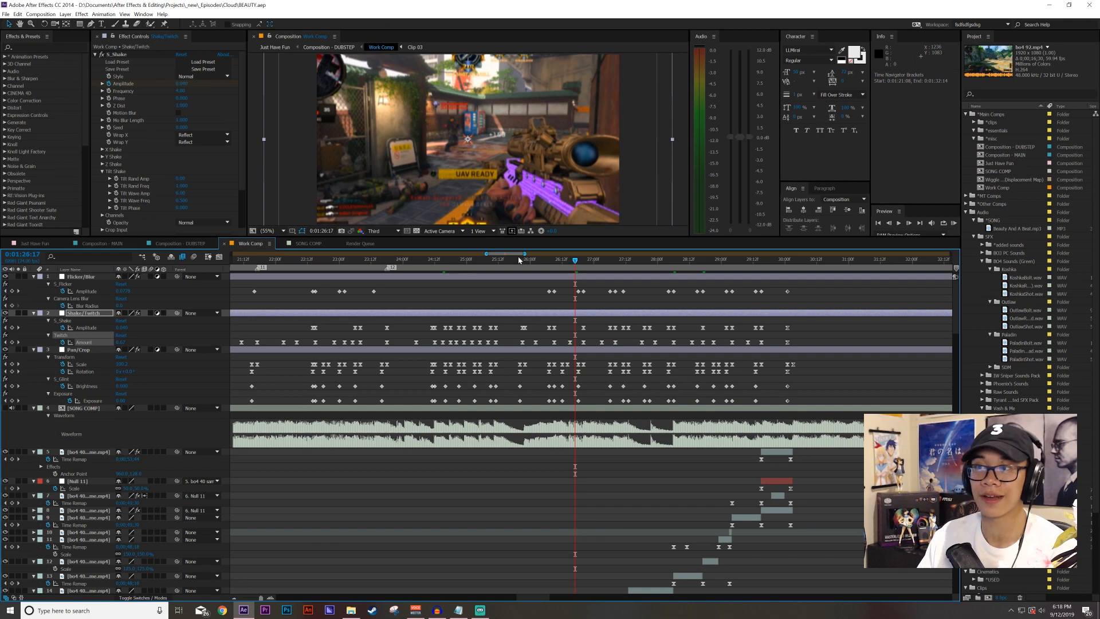
{"action": "left_click_drag", "start_coordinate": [439, 270], "coordinate": [434, 269]}
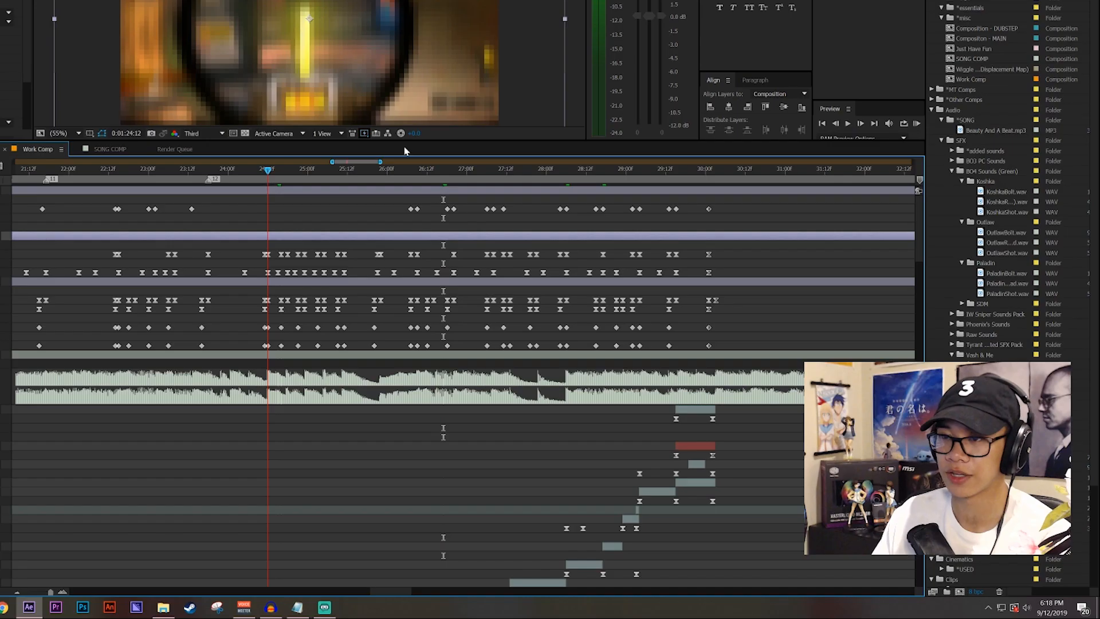
{"action": "left_click", "coordinate": [367, 167]}
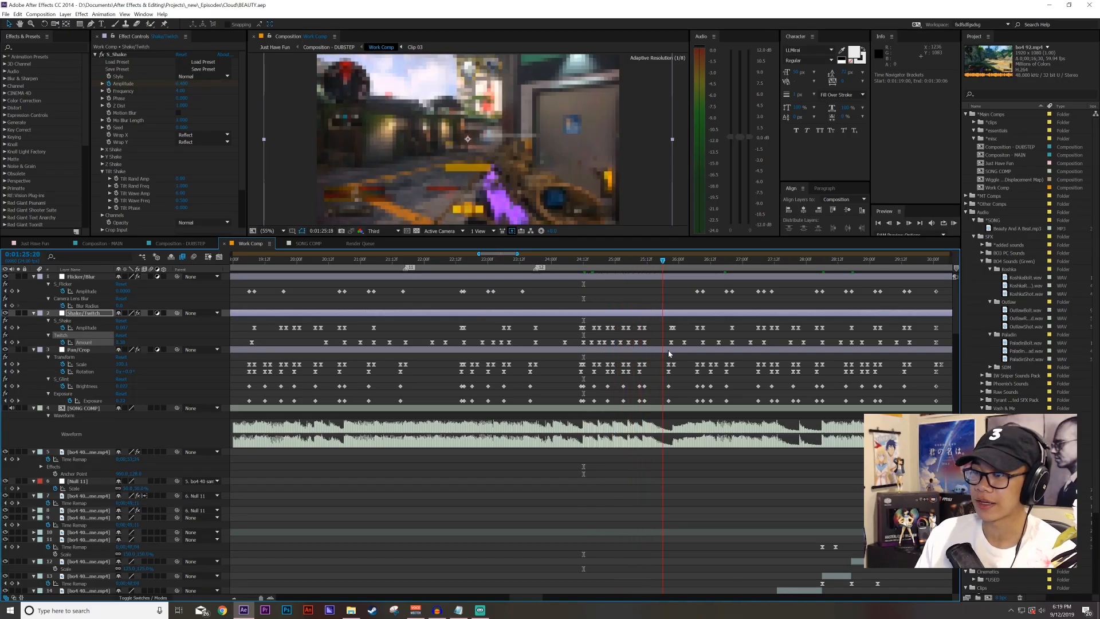
{"action": "key", "text": "space"}
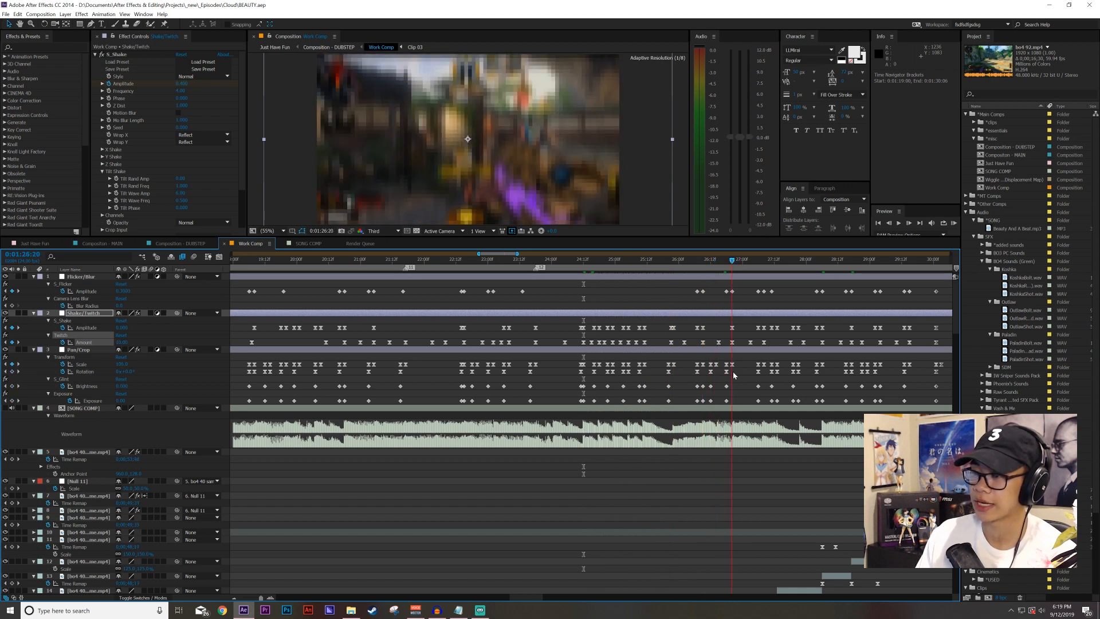
{"action": "key", "text": "space"}
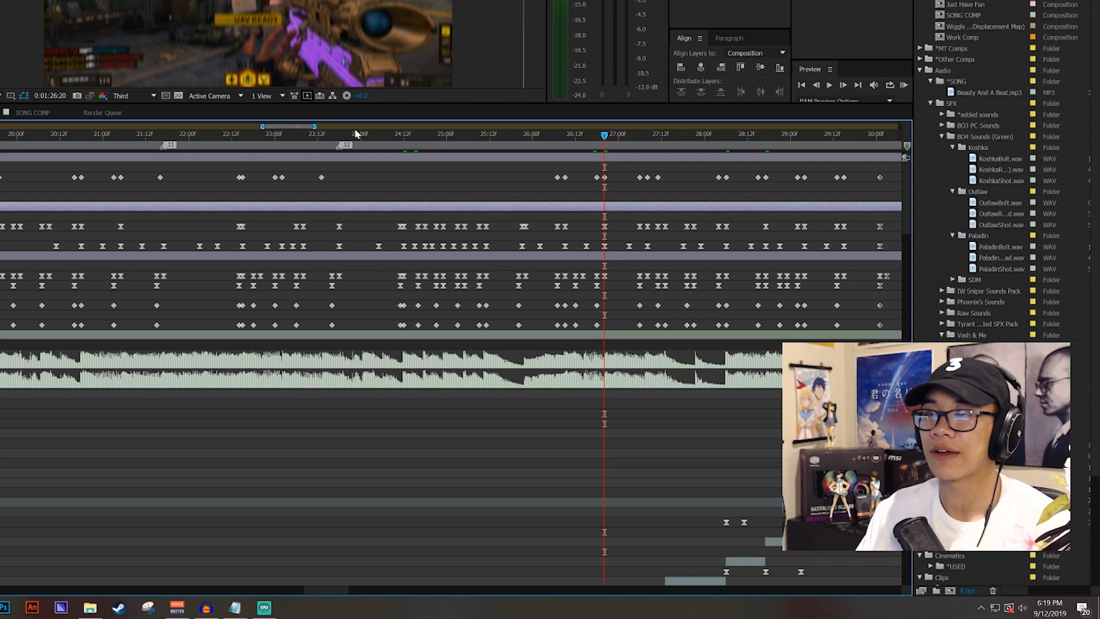
Scrub through the remaining clips and effect keyframes up to the montage's end at 0:01:30:03.
{"action": "left_click_drag", "start_coordinate": [286, 126], "coordinate": [296, 126]}
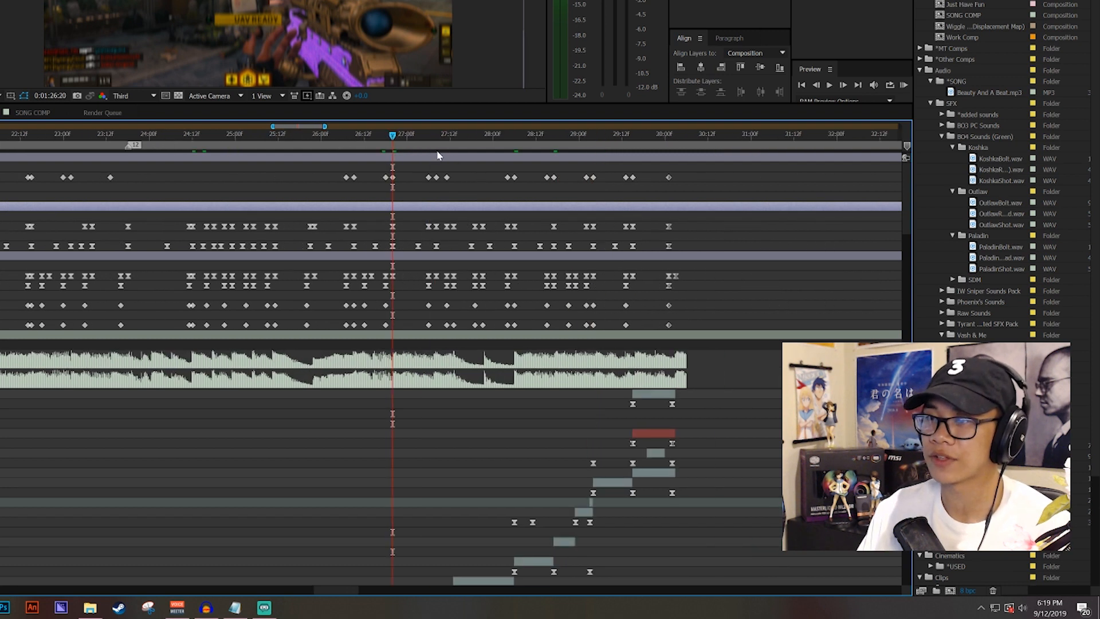
{"action": "left_click_drag", "start_coordinate": [396, 135], "coordinate": [442, 180]}
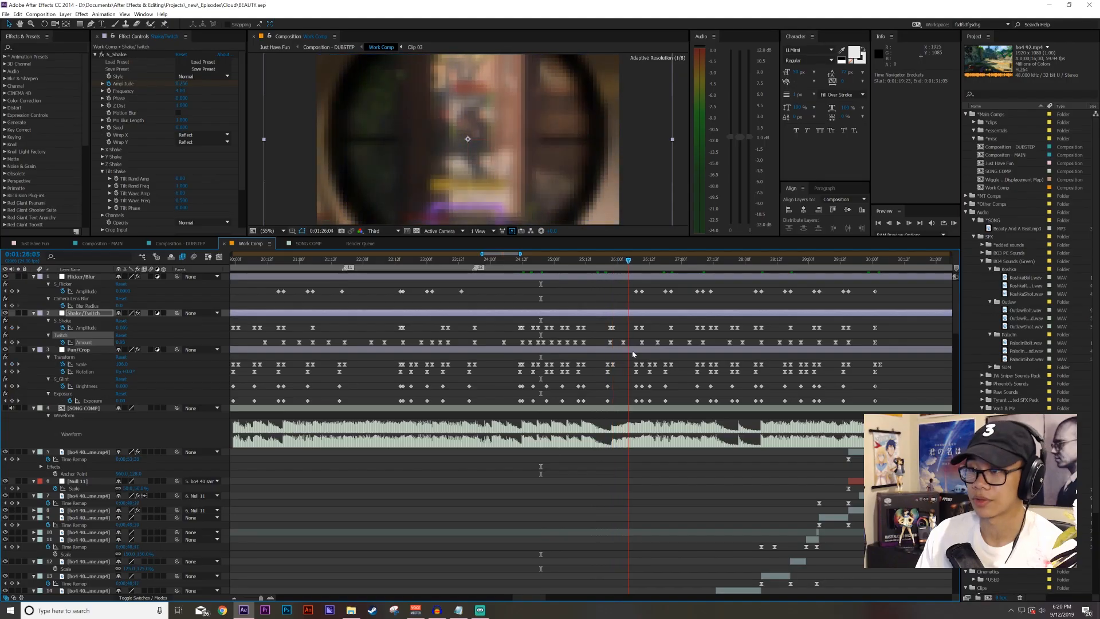
{"action": "left_click_drag", "start_coordinate": [632, 351], "coordinate": [809, 407]}
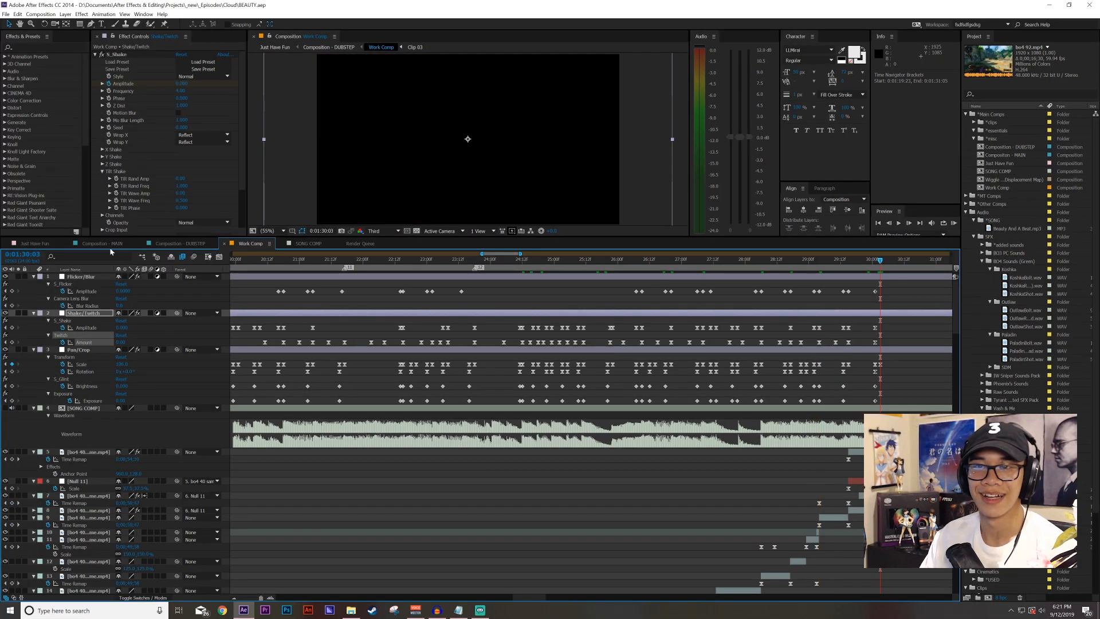
Open the Just Have Fun composition and preview the finished montage.
{"action": "left_click", "coordinate": [35, 243]}
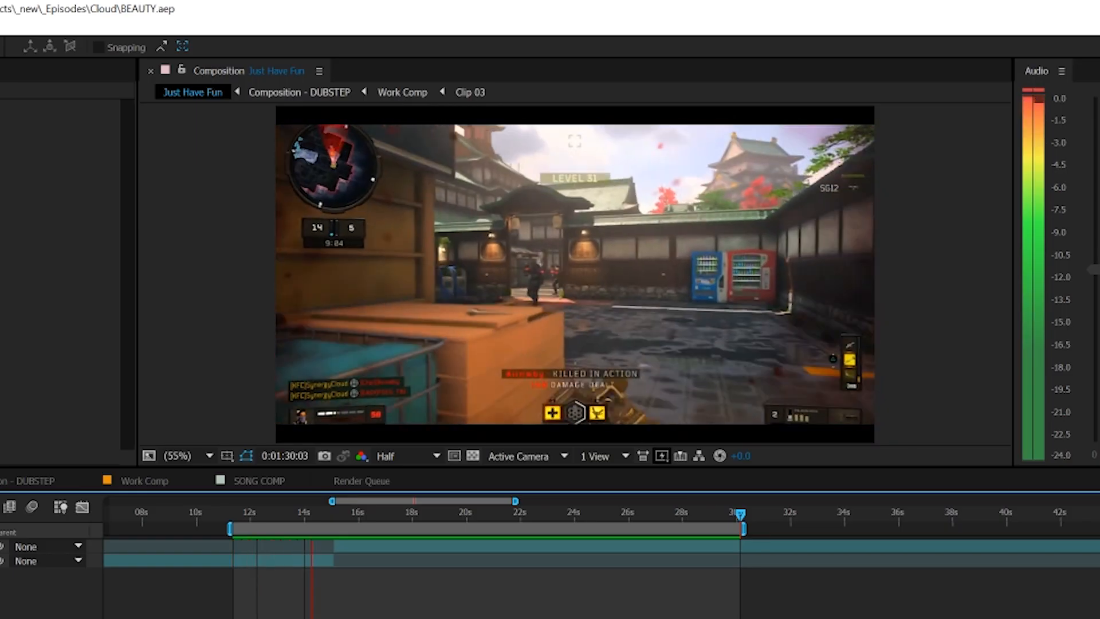
{"action": "key", "text": "space"}
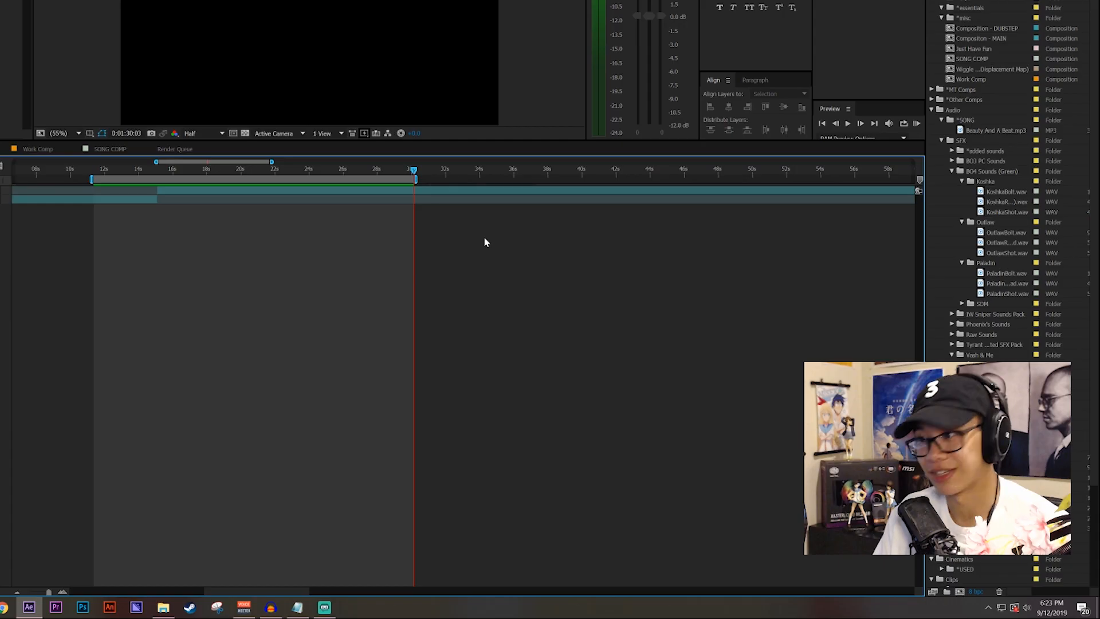